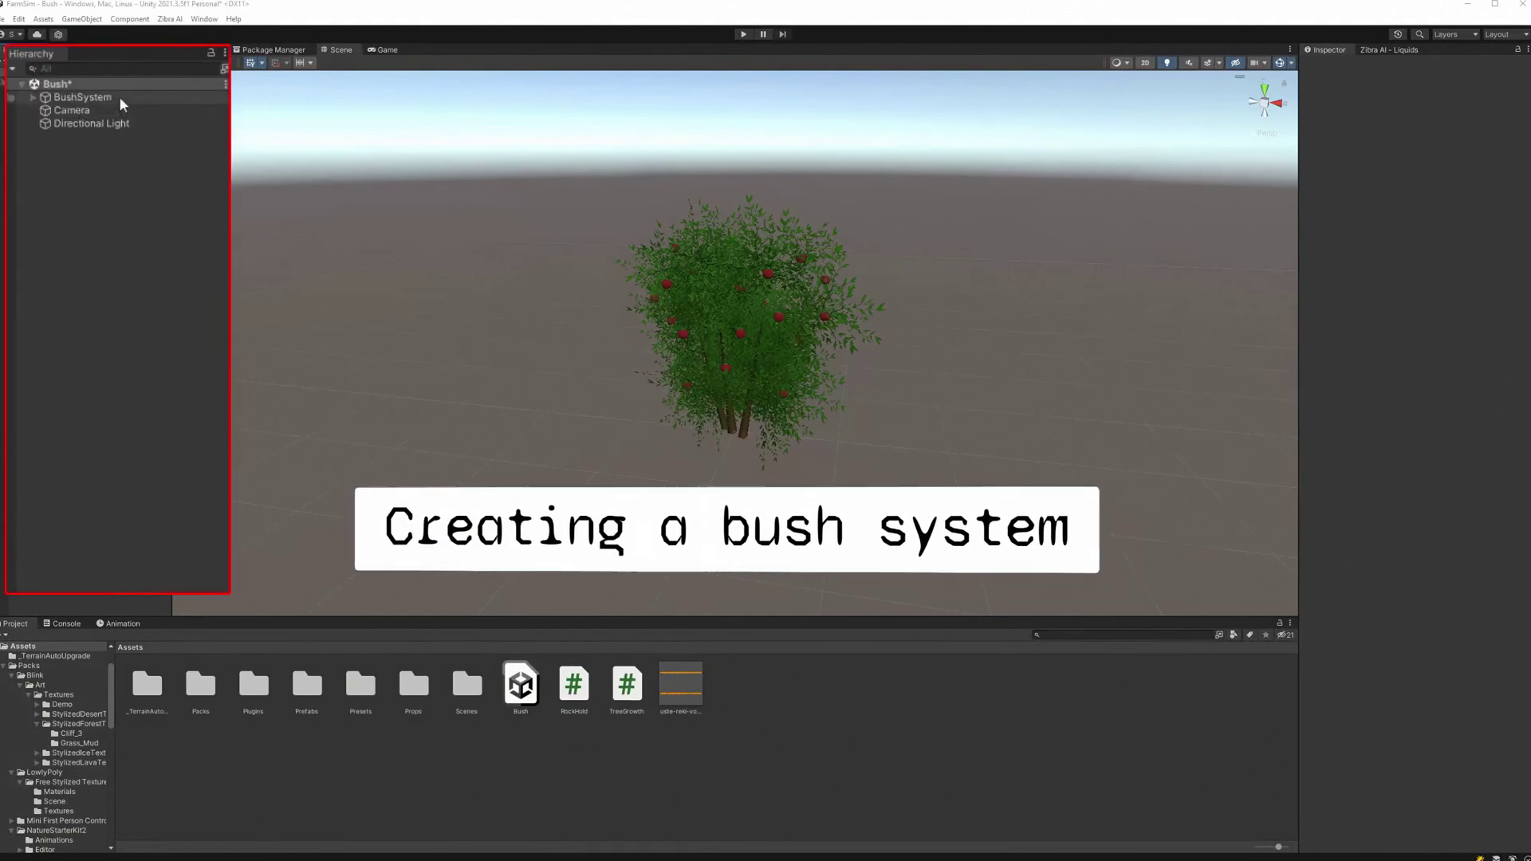
Examine the BushSystem object's hierarchy, including bush01 and the individual berries grouped under Berries
click(83, 82)
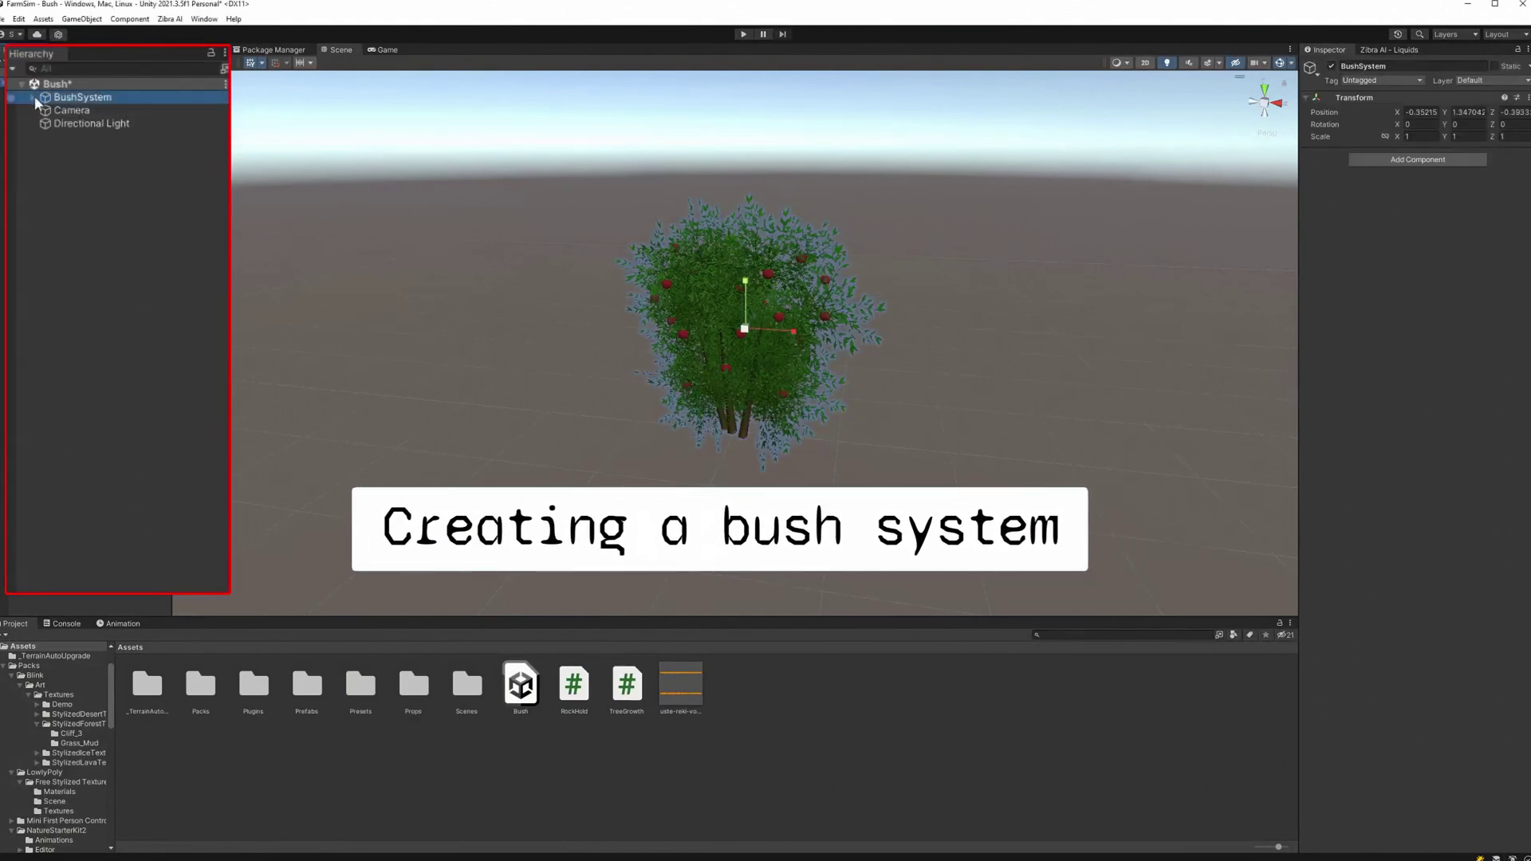
click(70, 113)
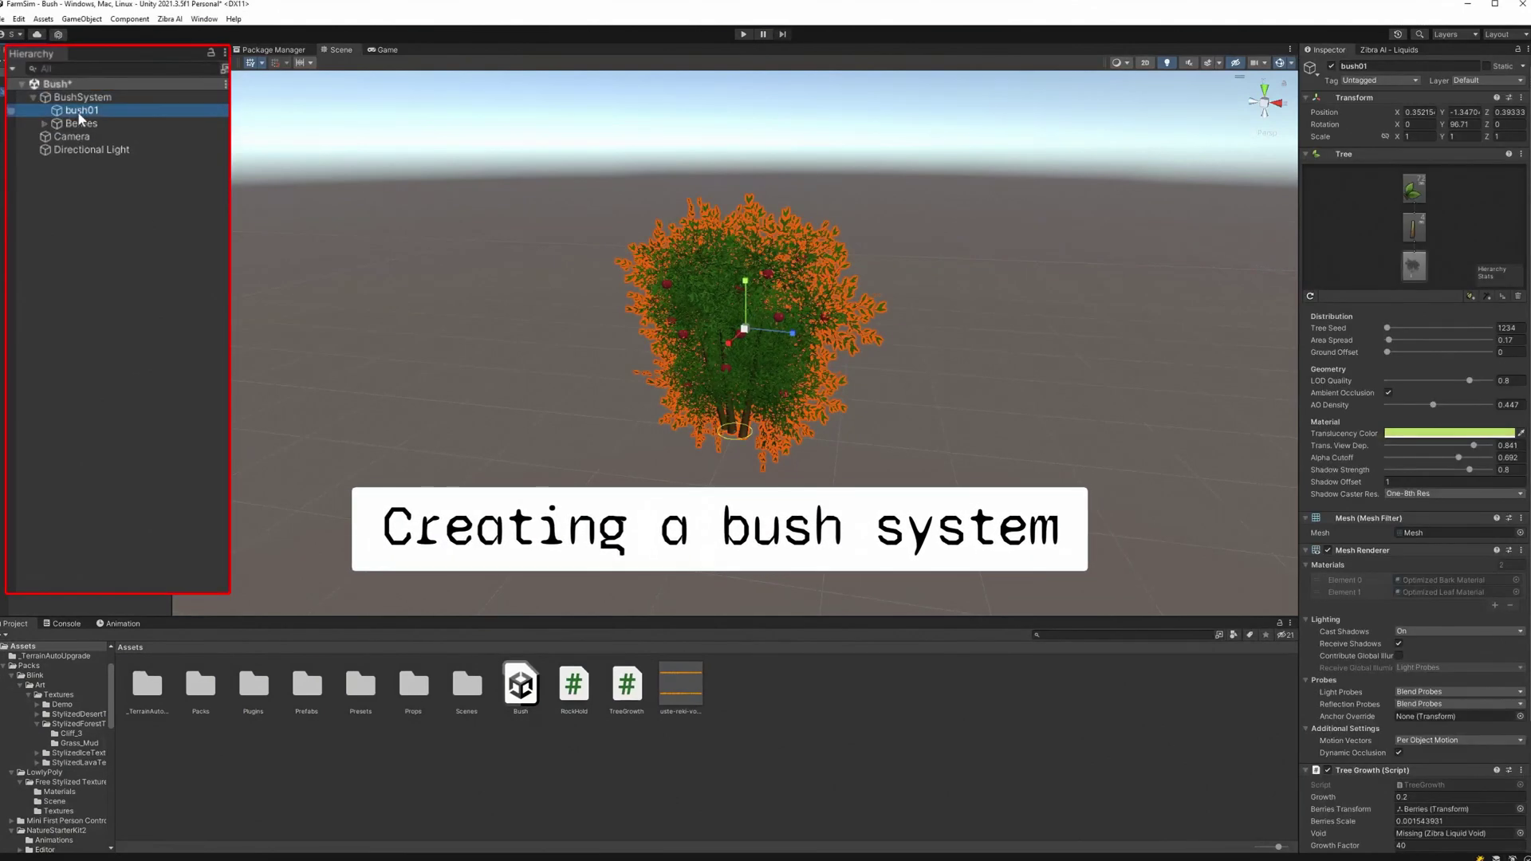
click(44, 123)
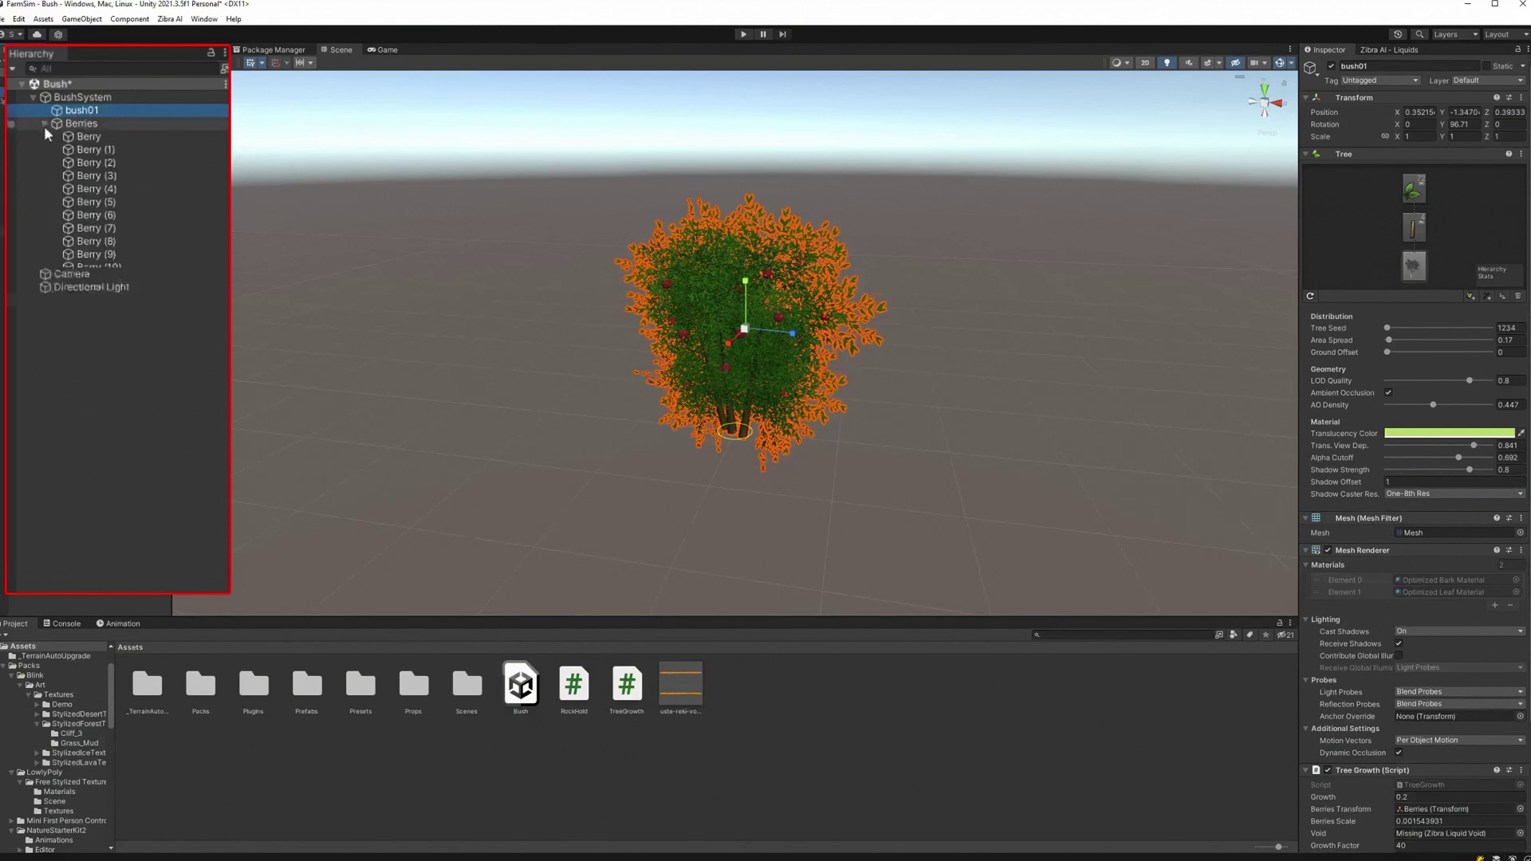
click(79, 138)
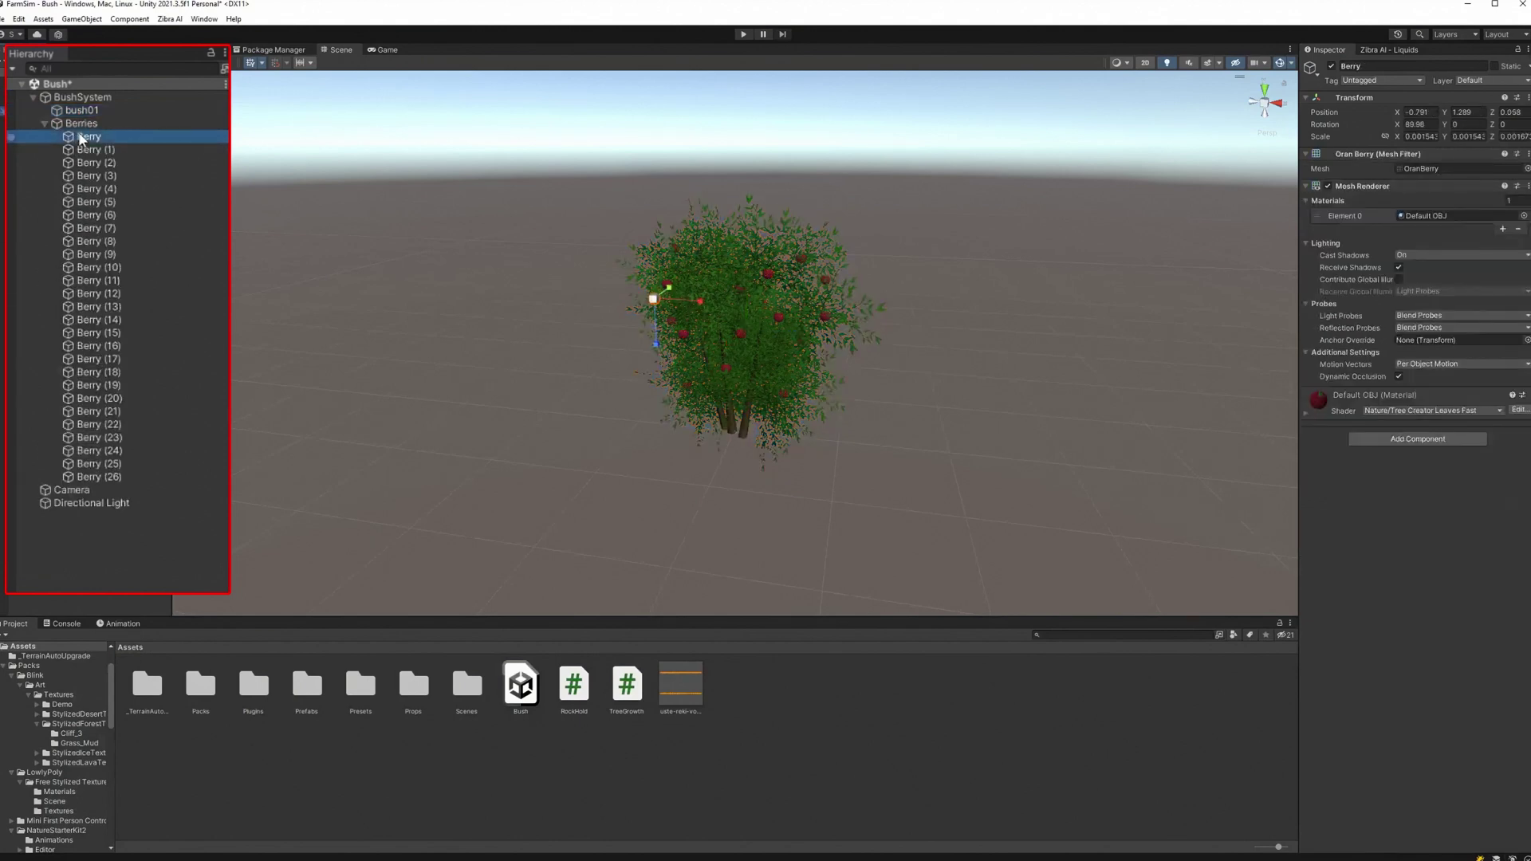
key(Down)
key(Down)
key(Down)
key(Down)
key(Down)
key(Down)
key(Down)
key(Down)
key(Down)
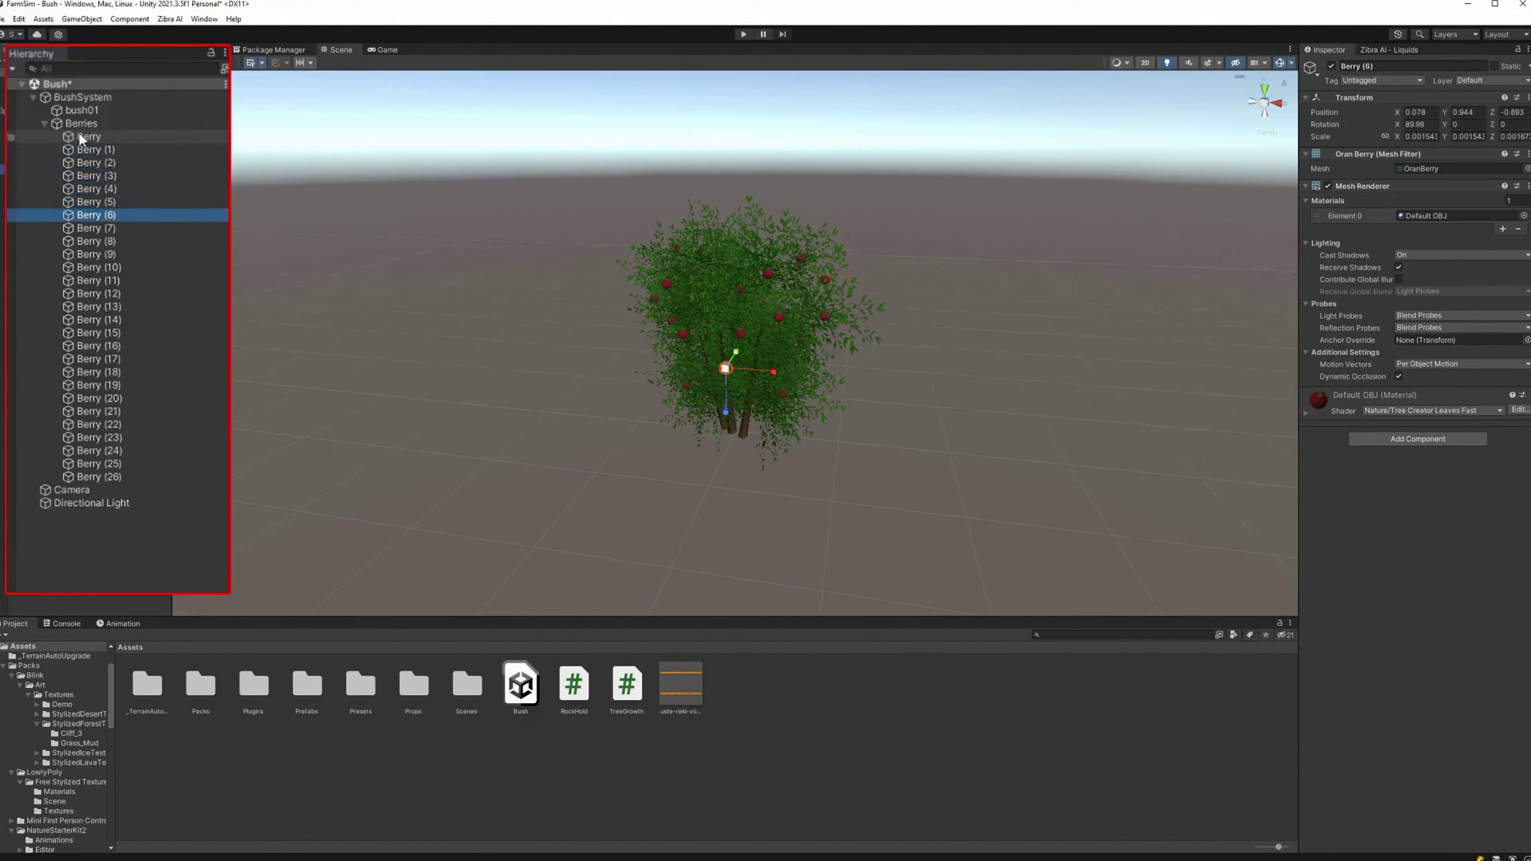
key(Down)
key(Down)
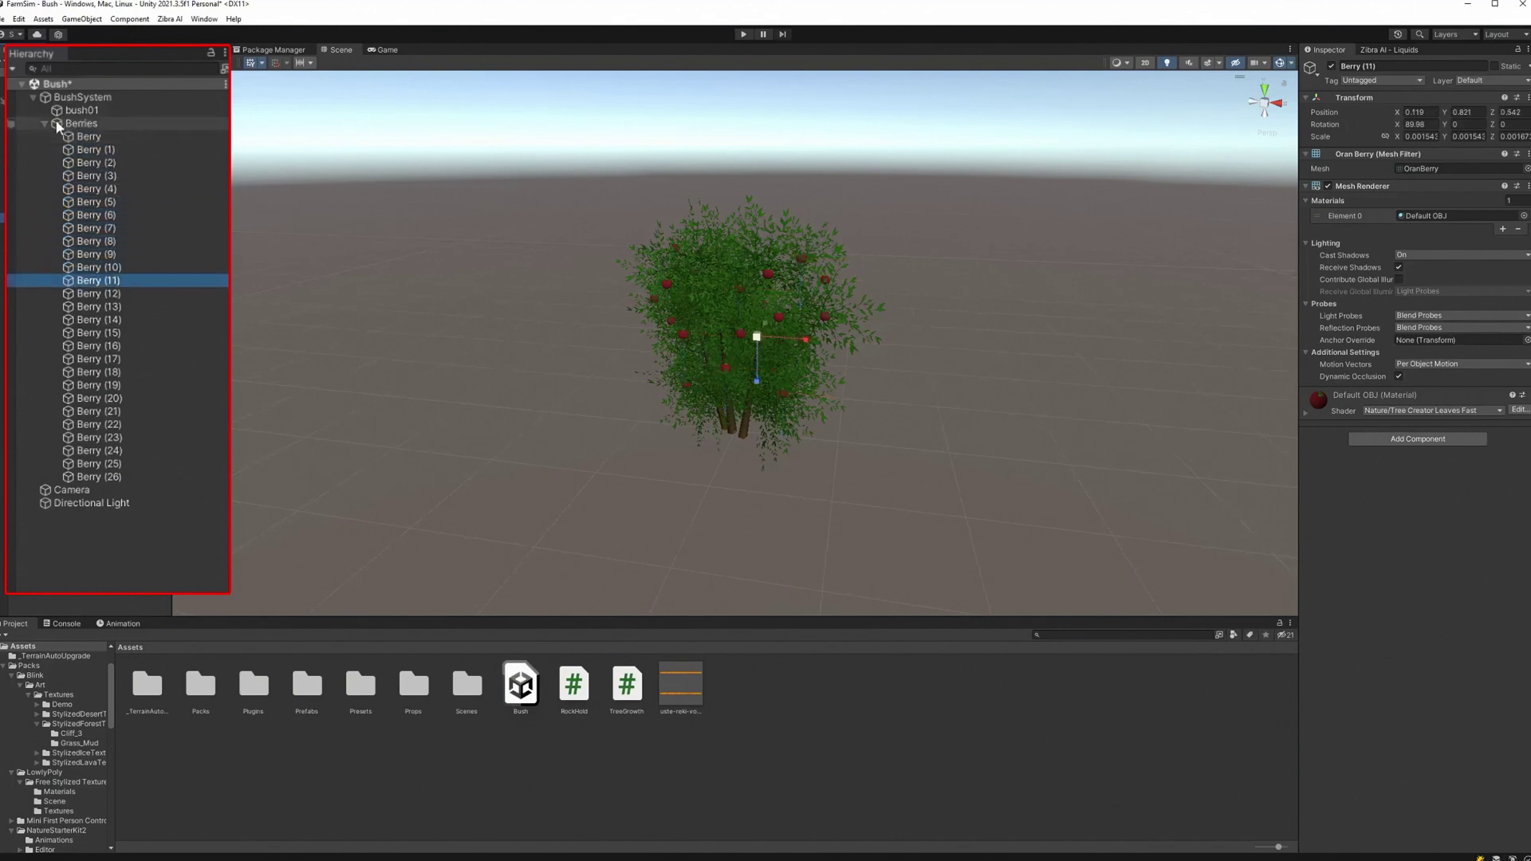
Add a Zibra Liquid Void as a child of BushSystem
click(32, 101)
click(49, 82)
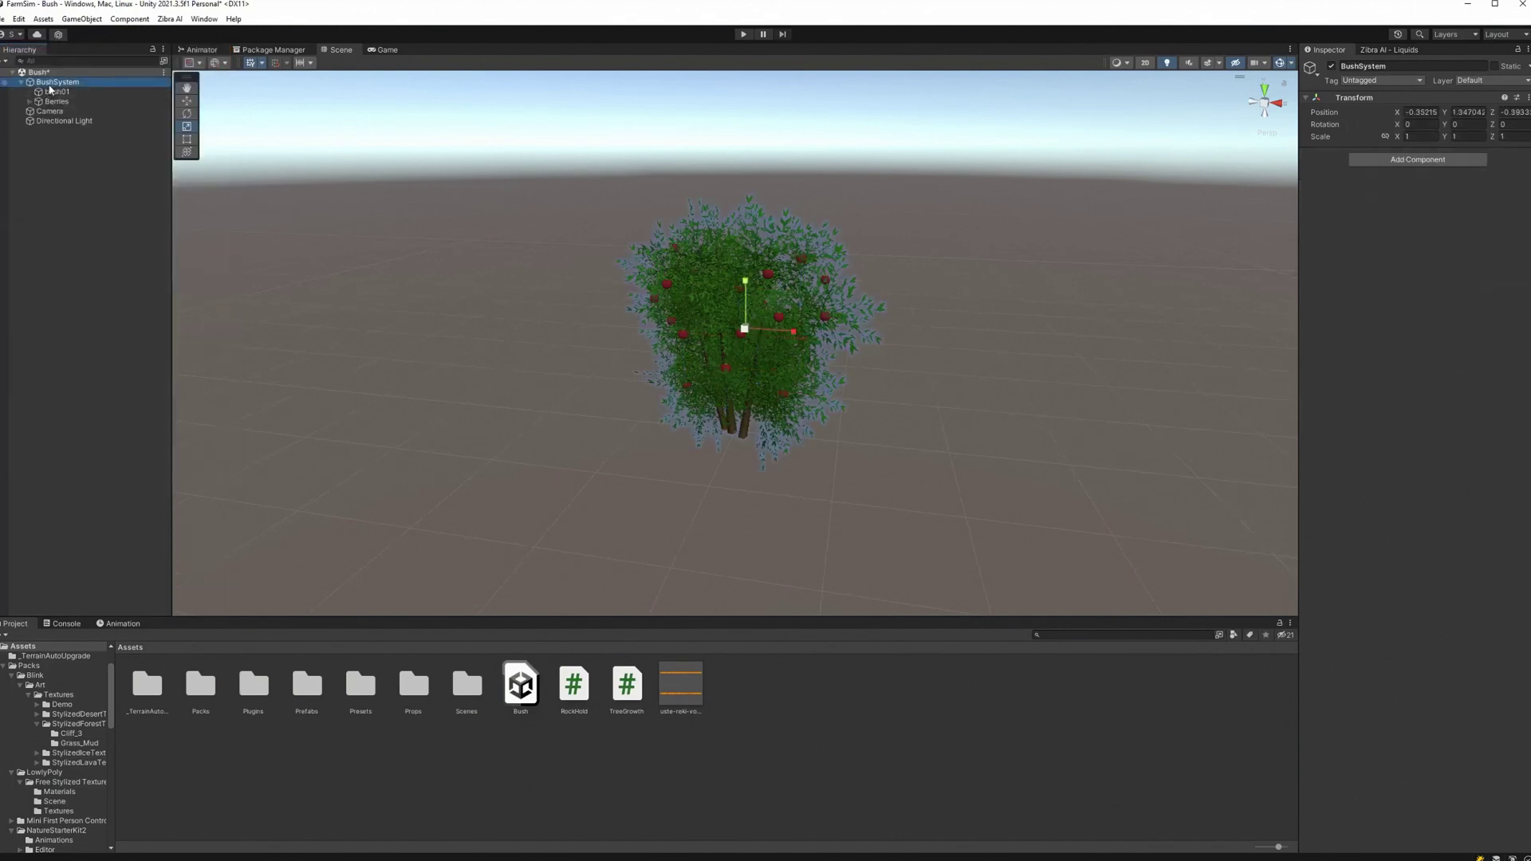
right_click(50, 82)
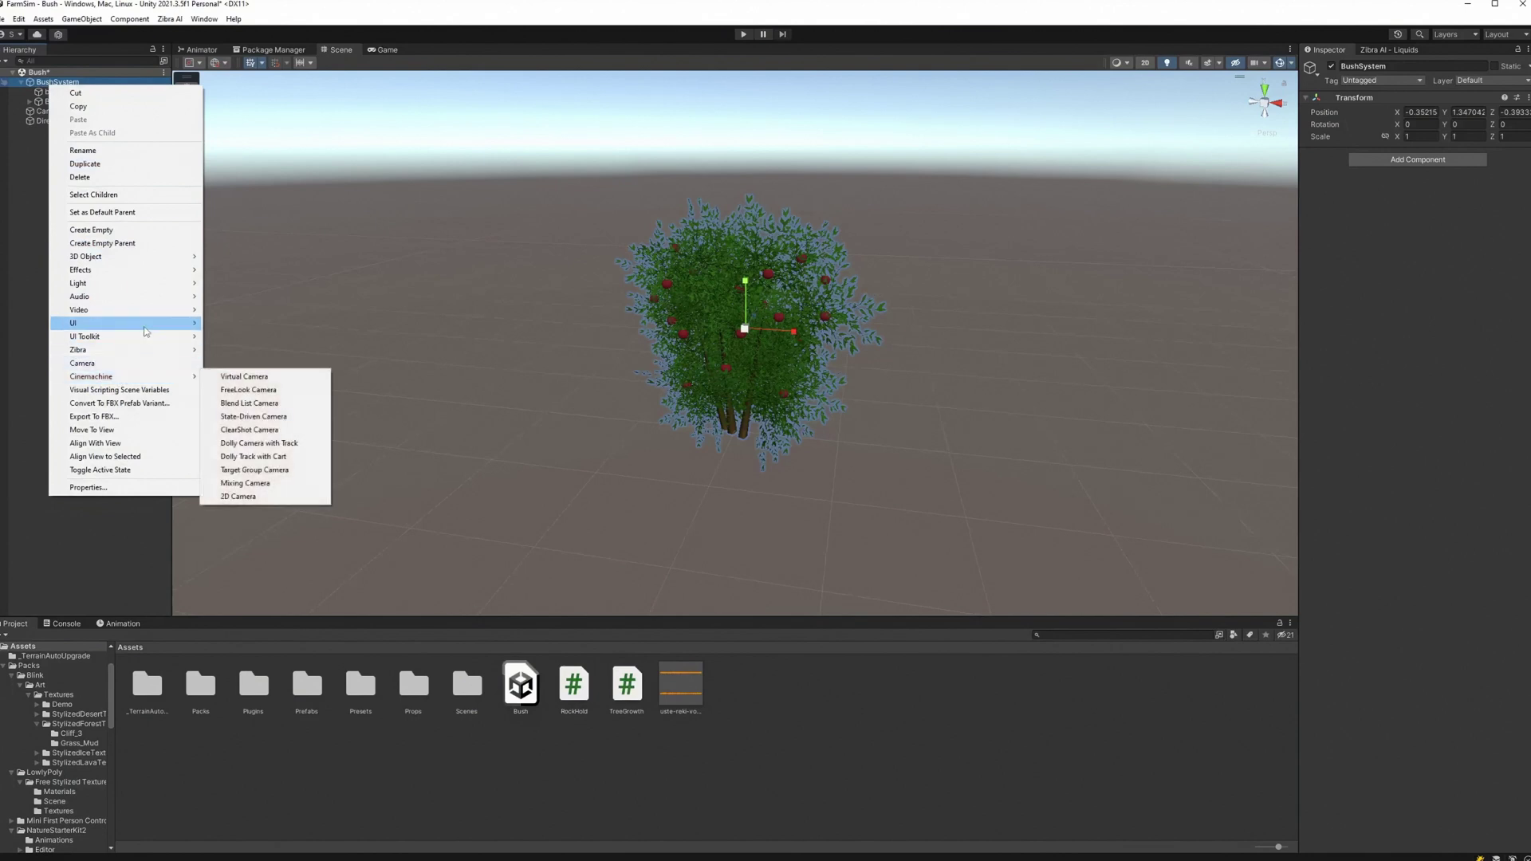
mouse_move(159, 350)
click(295, 376)
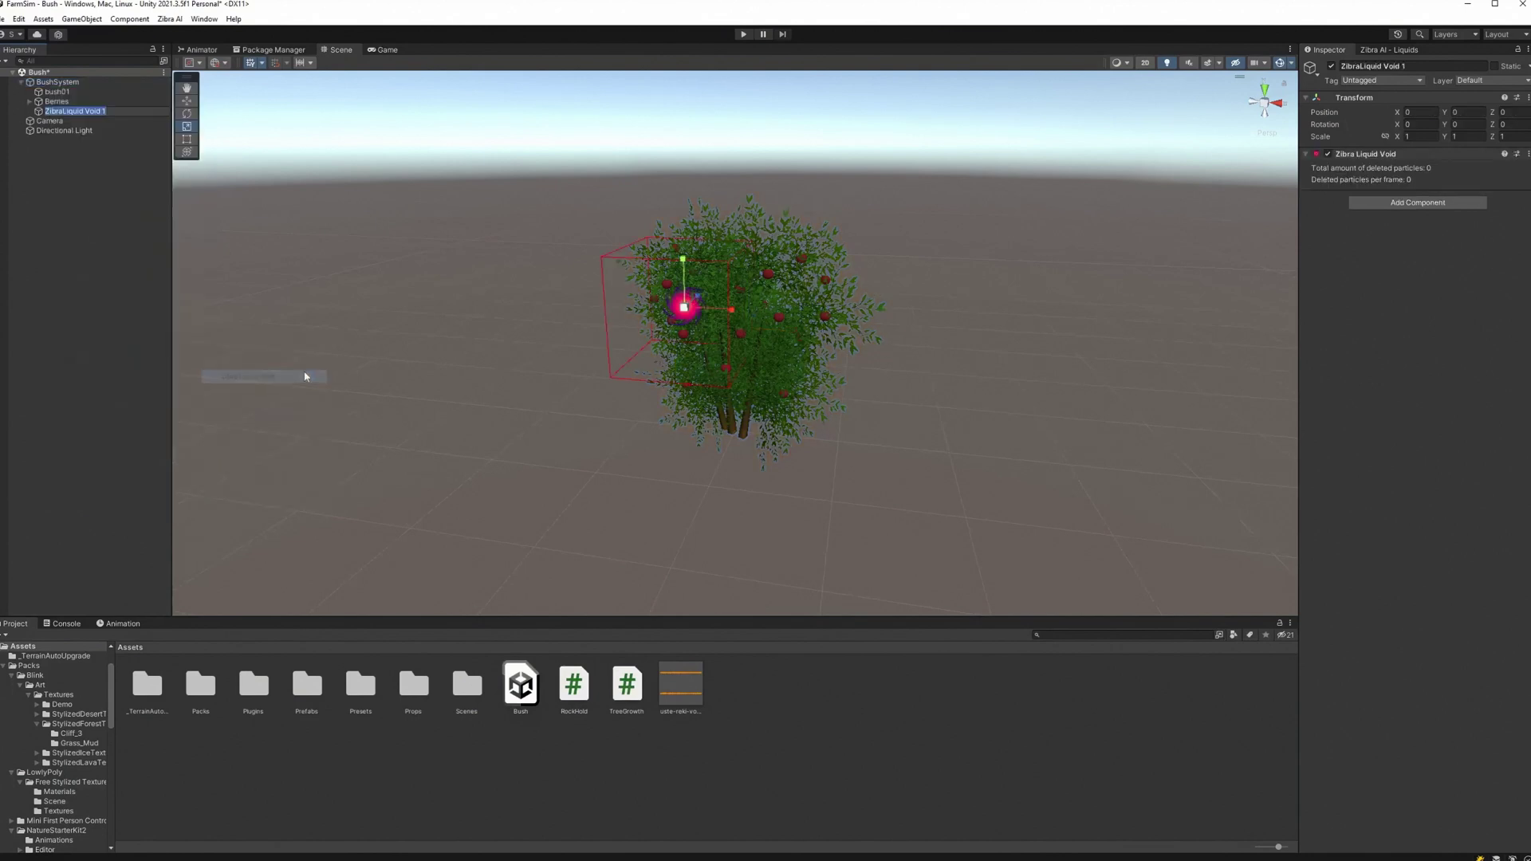
Move the liquid void to the bush's base at about X 0.36, Y -1.11 and scale it to about 0.53 × 0.48 × 0.55
right_drag(933, 383, 967, 327)
drag(753, 283, 782, 380)
right_drag(786, 360, 790, 385)
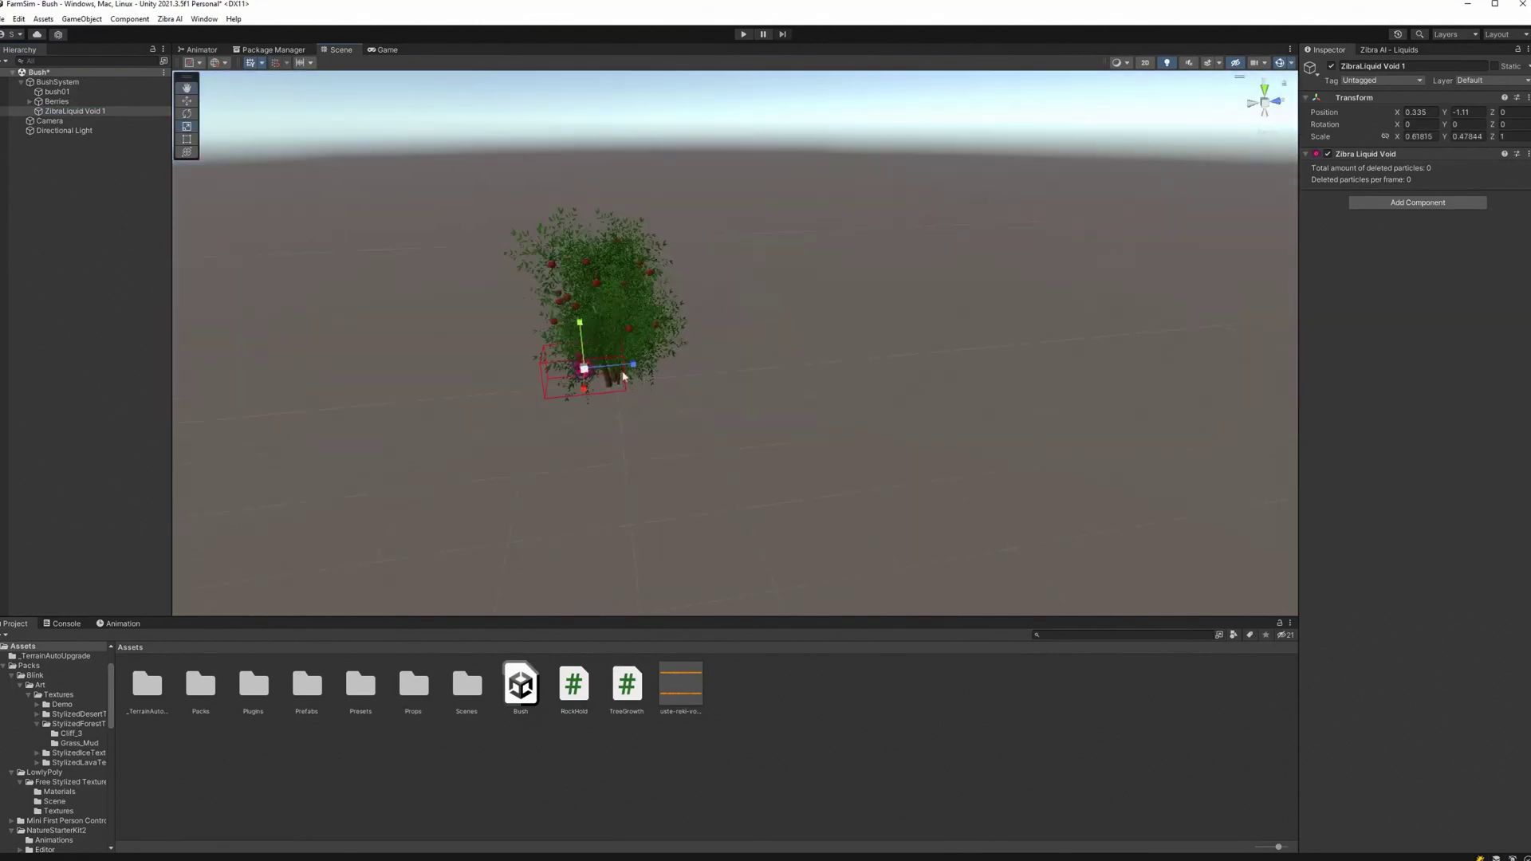
drag(614, 369, 594, 369)
right_drag(638, 374, 641, 327)
right_drag(790, 345, 875, 396)
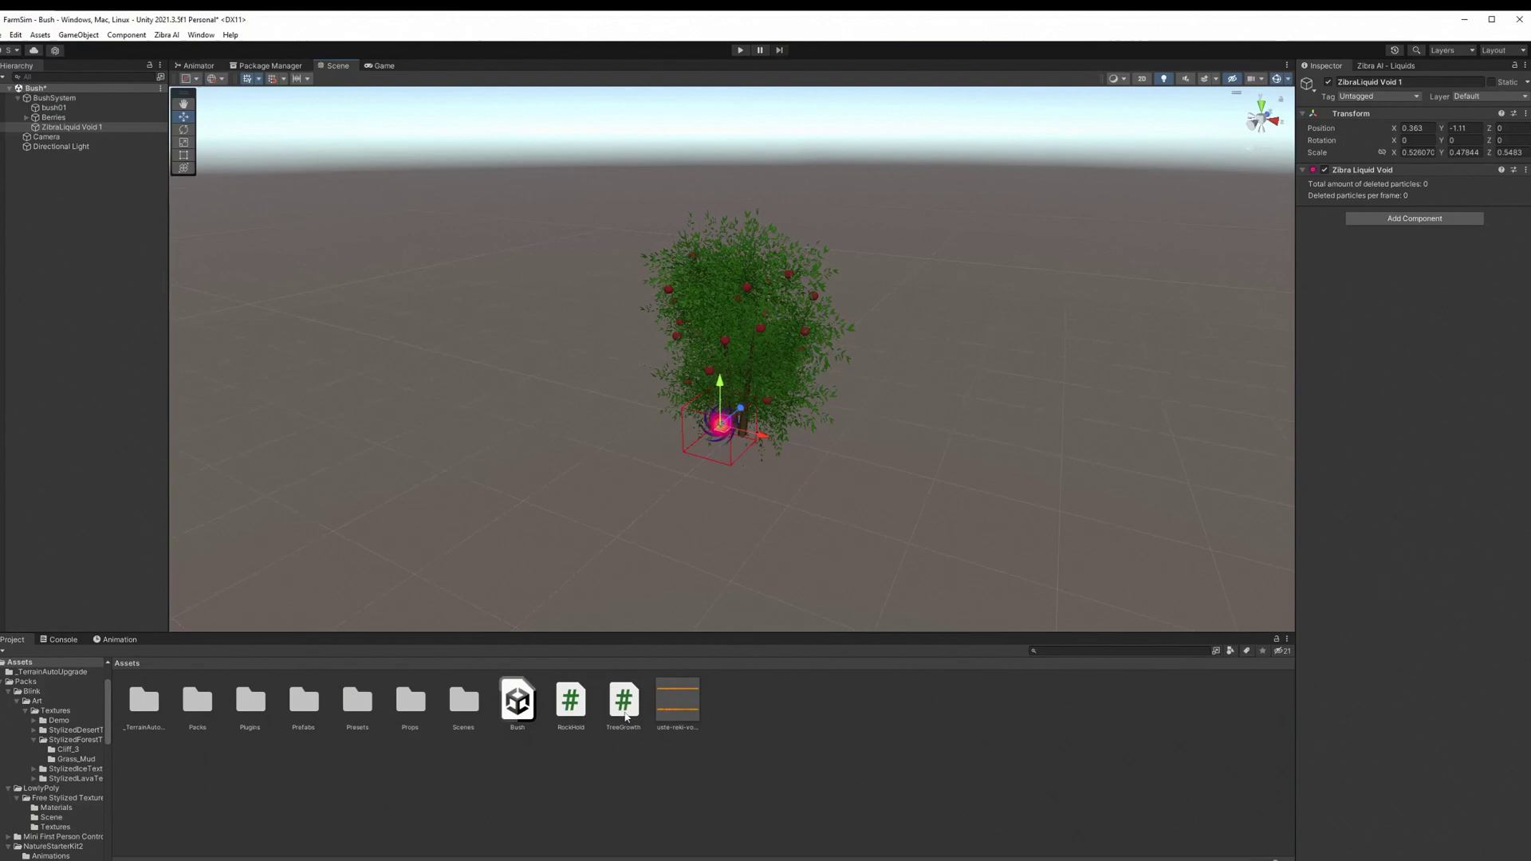
Open the TreeGrowth script in Visual Studio and review its growth fields, Update and FixedUpdate code
double_click(624, 703)
click(857, 223)
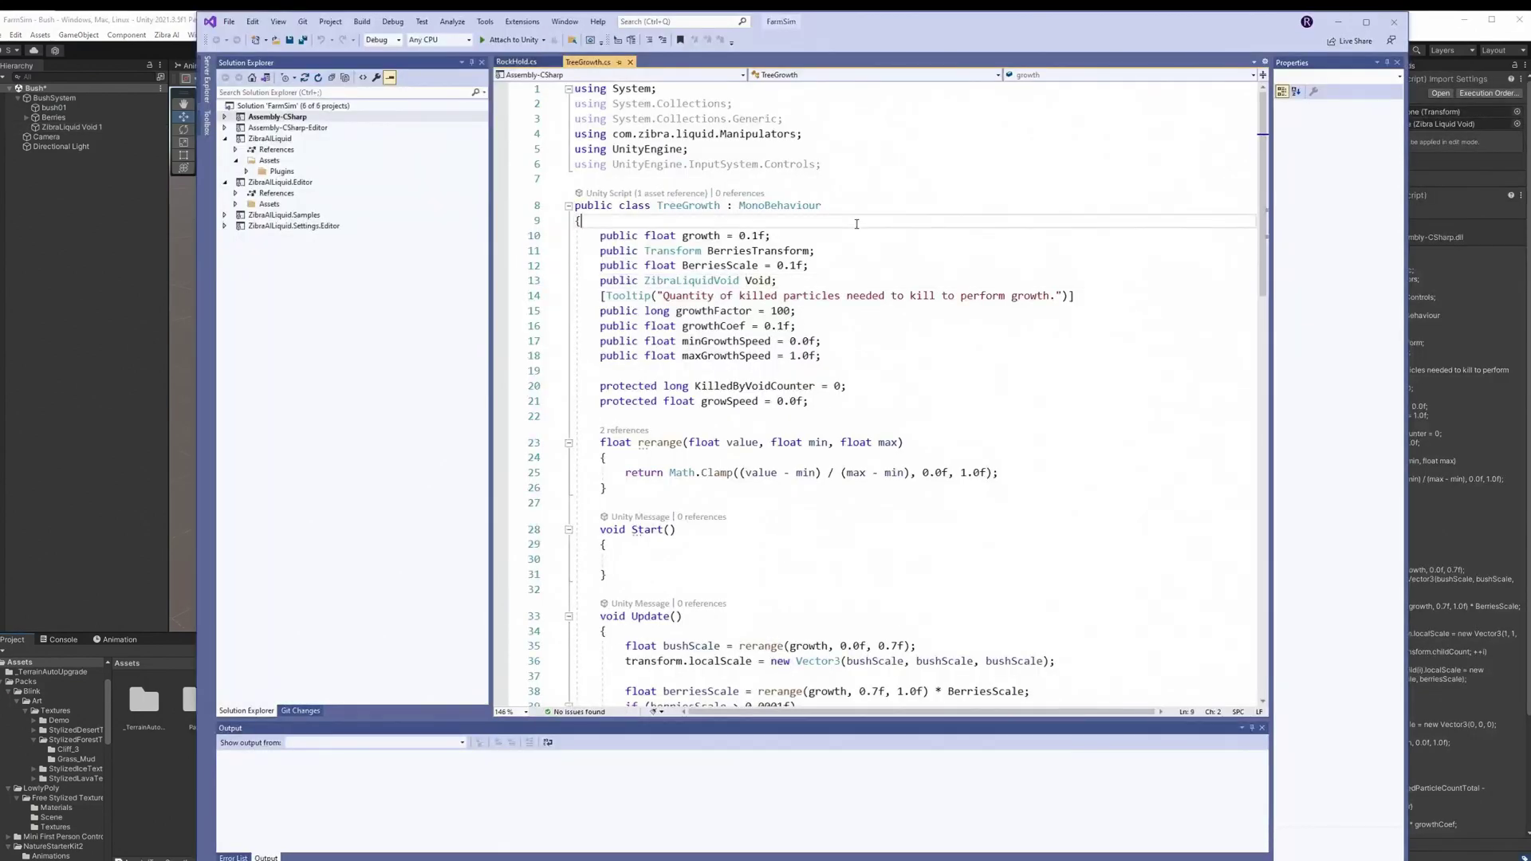
scroll(856, 224, down, 6)
scroll(857, 224, down, 11)
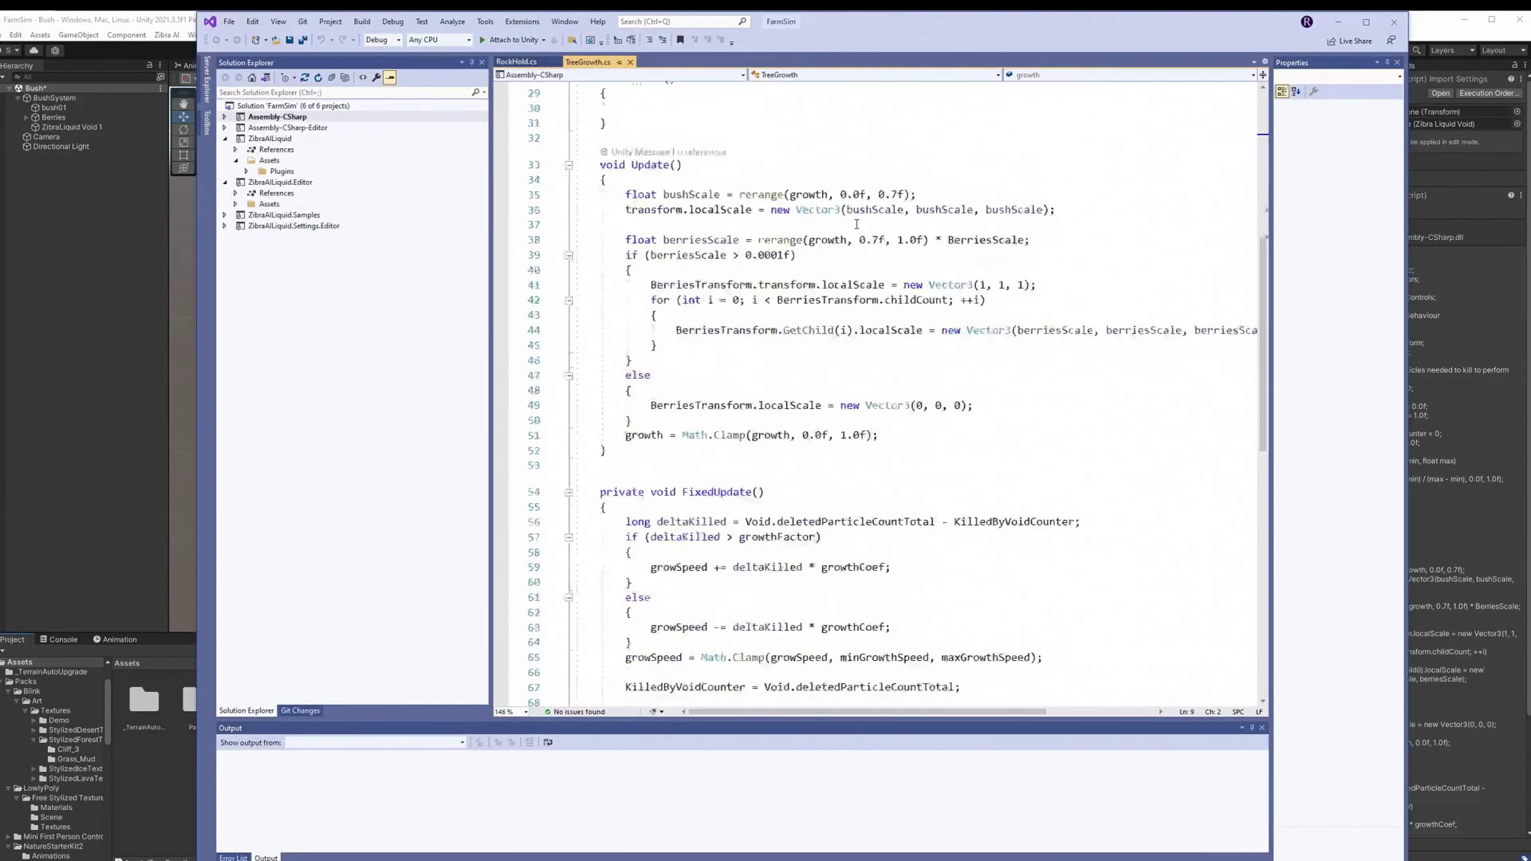
scroll(856, 224, up, 17)
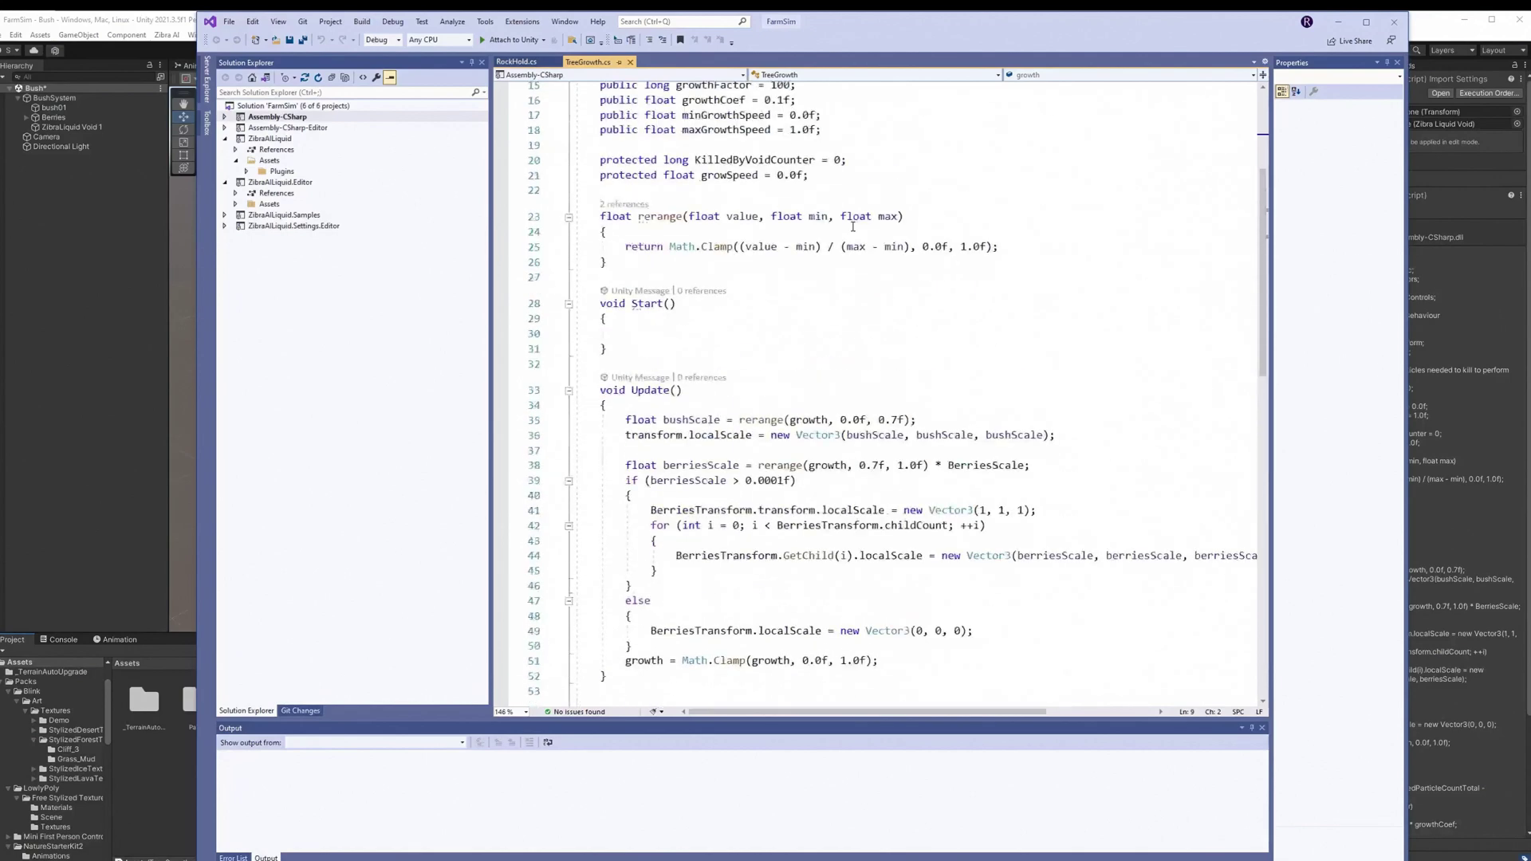
Back in Unity, assign ZibraLiquid Void 1 as the Void reference of bush01's Tree Growth script
click(85, 323)
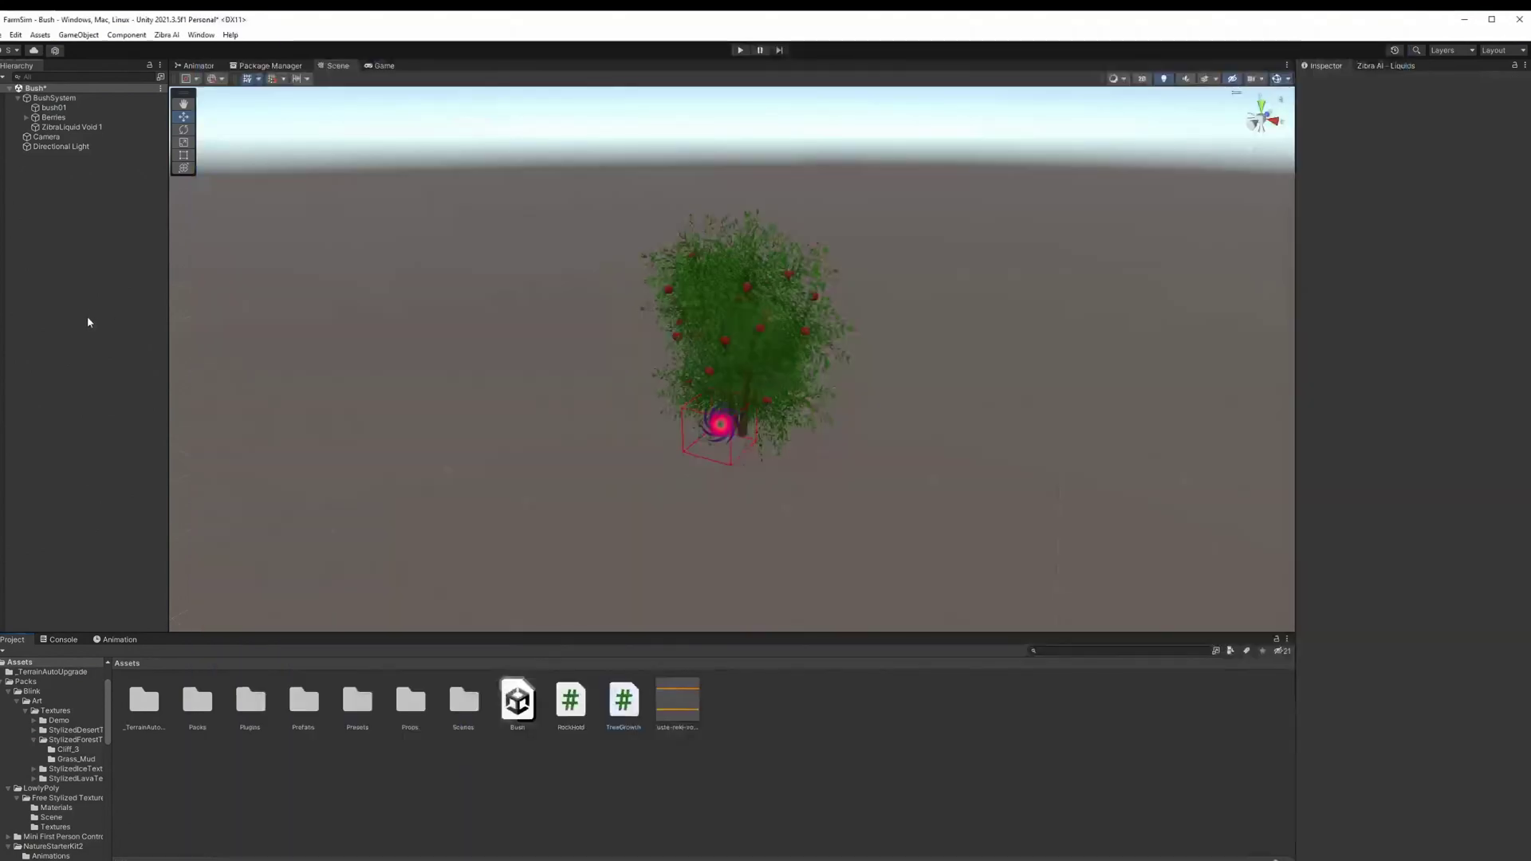
click(128, 108)
scroll(1481, 489, down, 4)
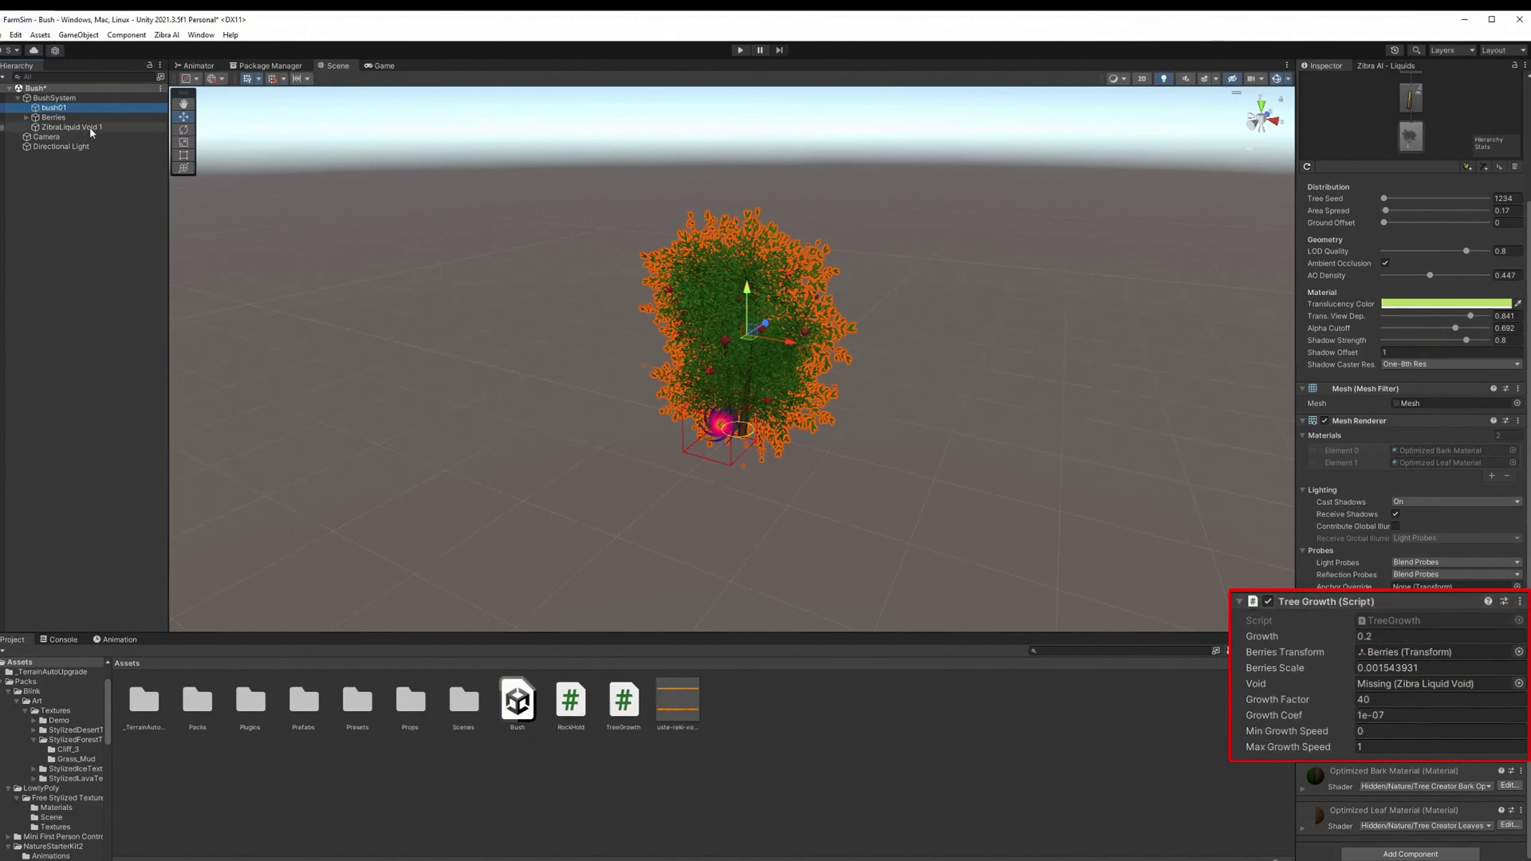
drag(91, 132, 1418, 692)
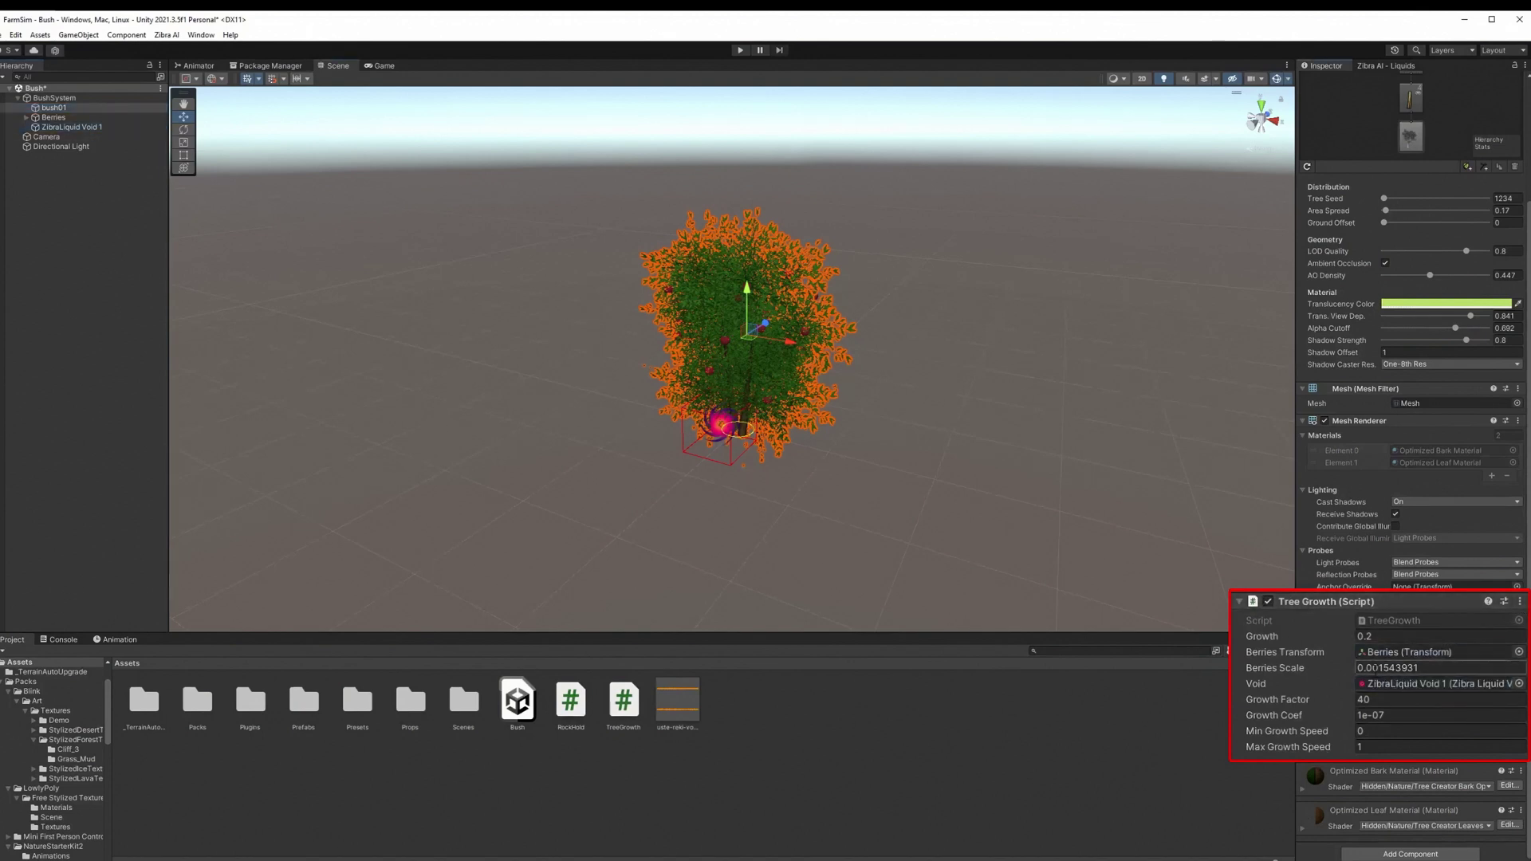
Add a Zibra Liquid object at the root of the Bush scene
right_click(46, 170)
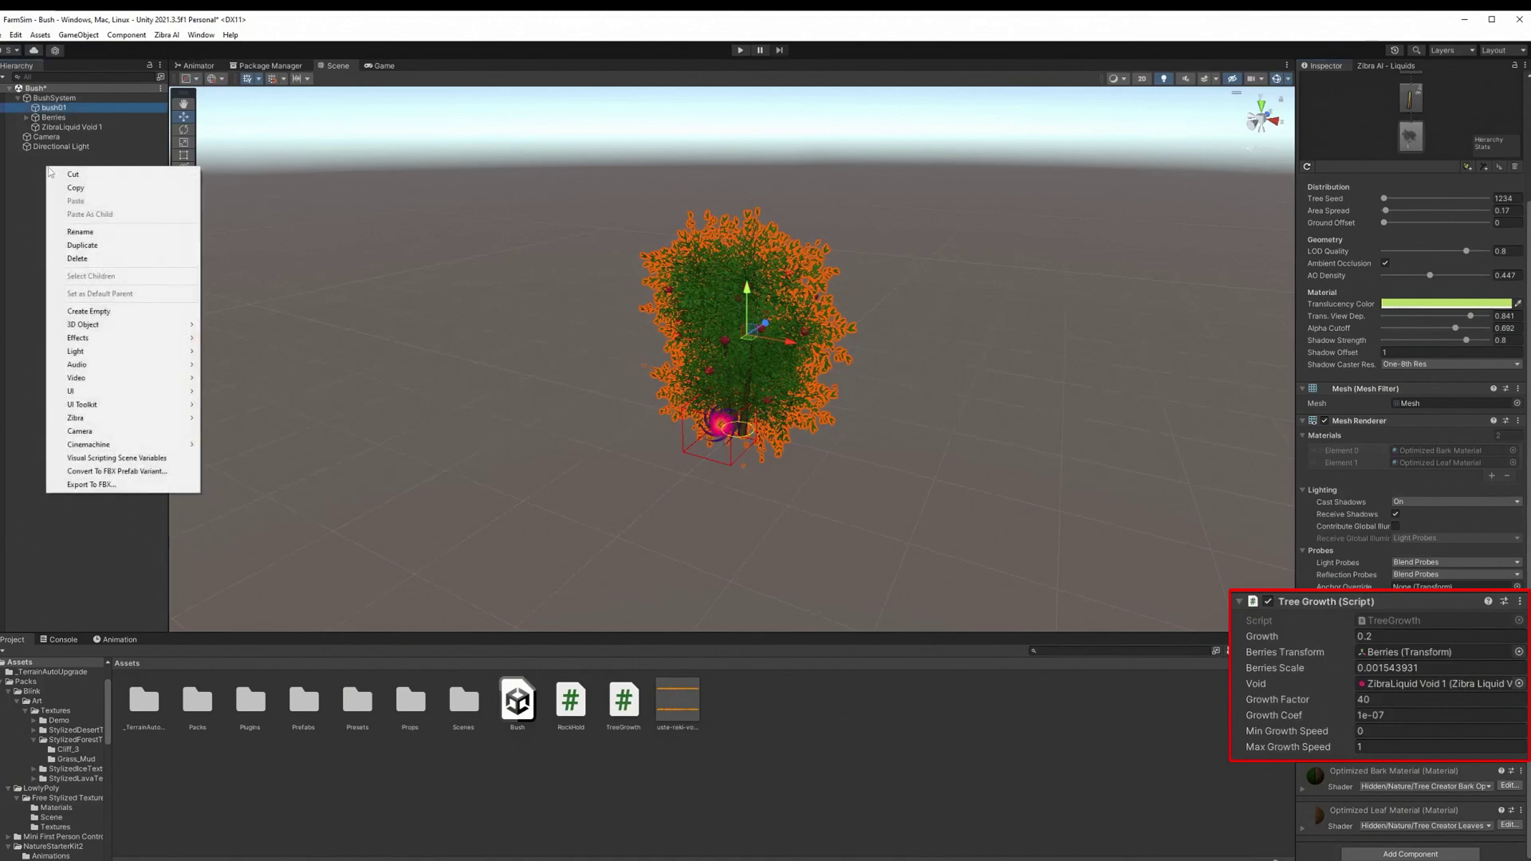
mouse_move(154, 420)
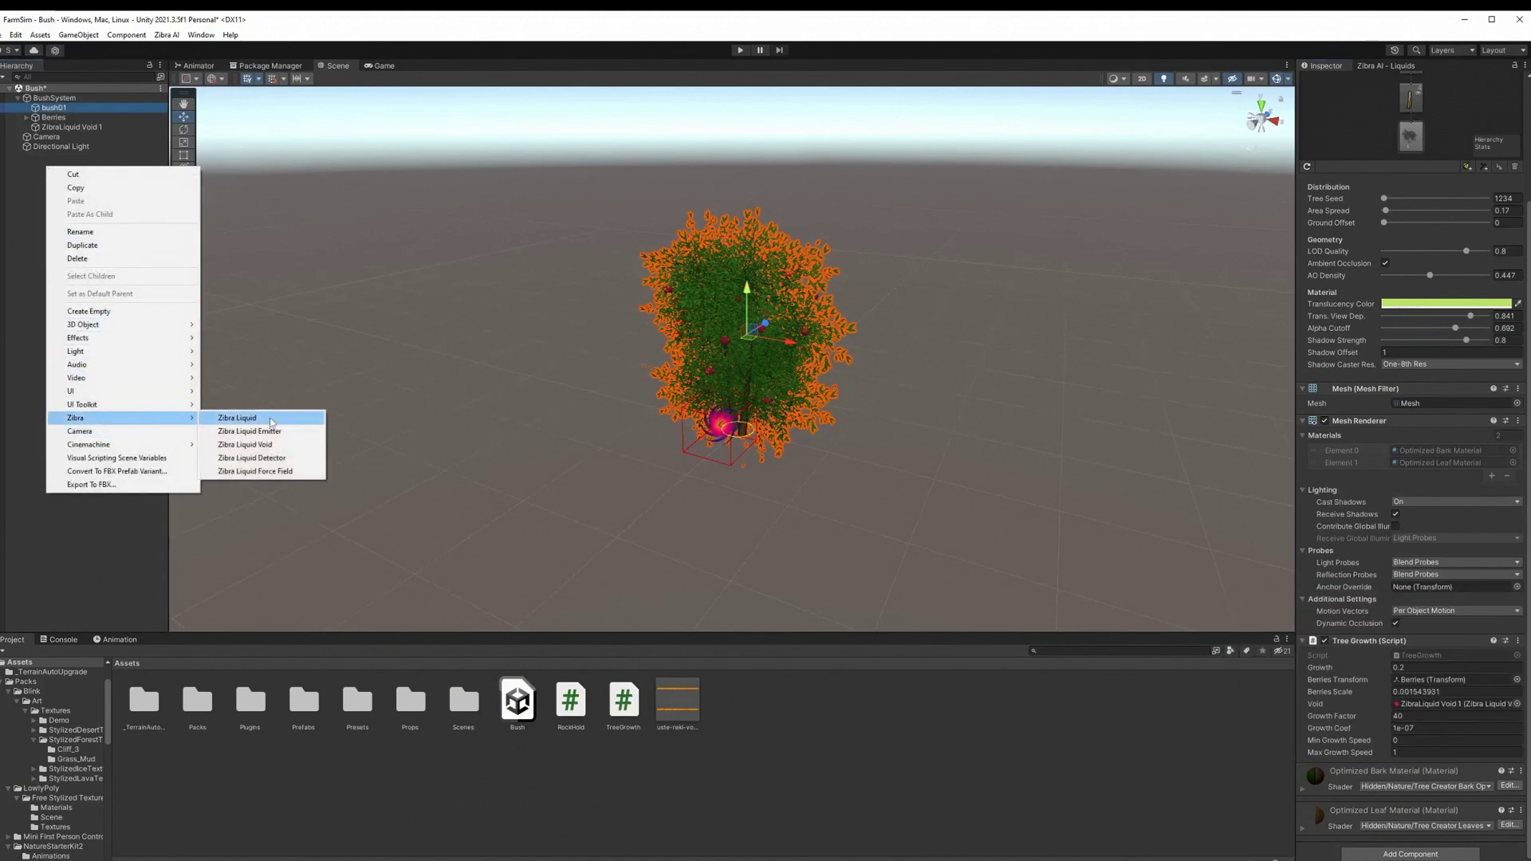
click(263, 418)
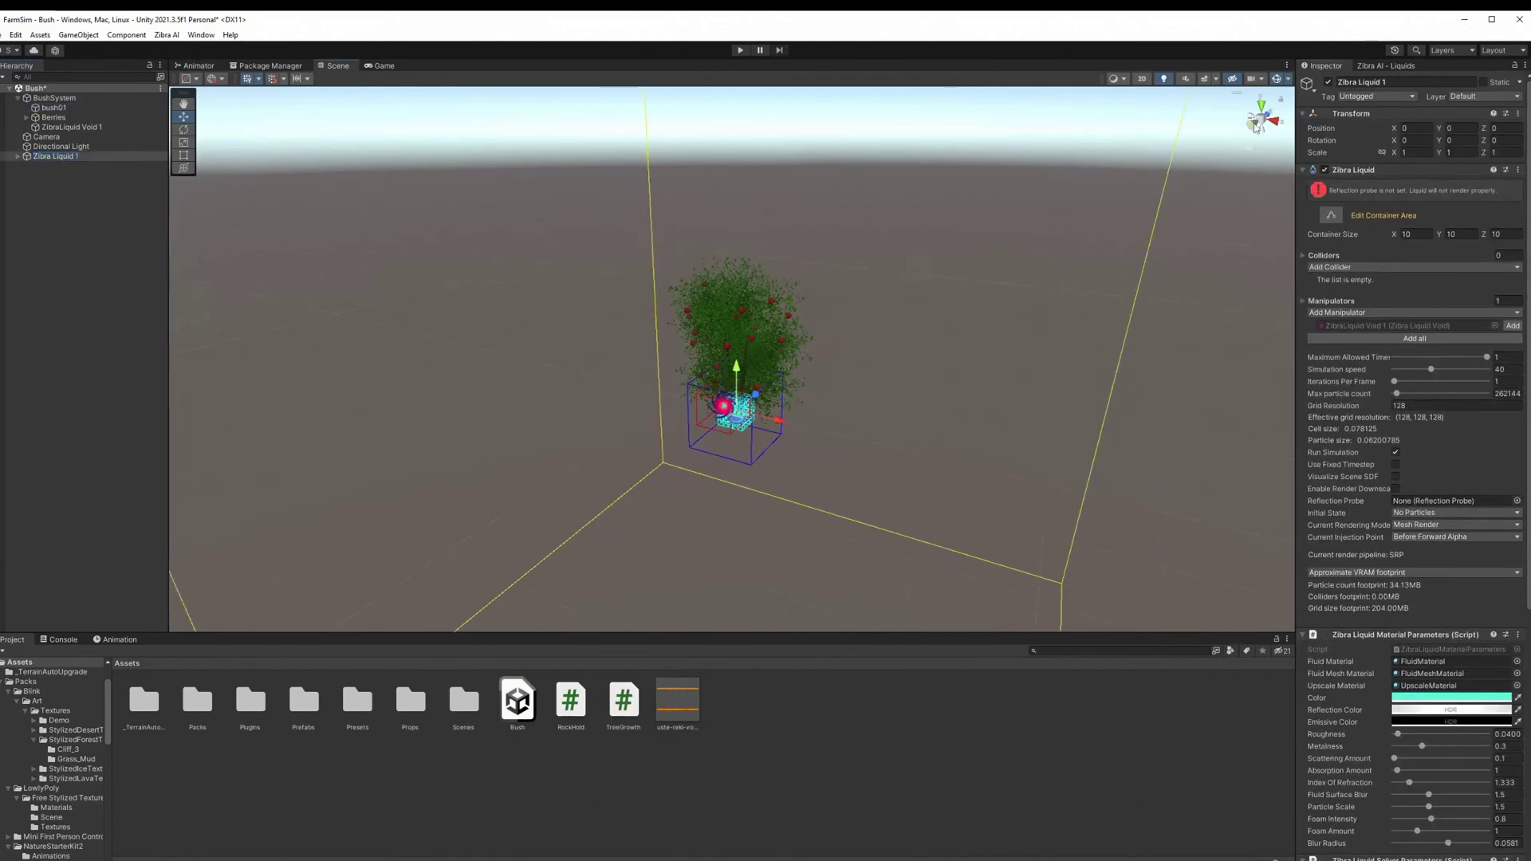
Raise the liquid container to about Y 3.51 and shrink it to about 6.55 × 7.04 × 6.75 around the bush
click(1255, 126)
drag(764, 322, 764, 124)
key(f)
drag(903, 345, 843, 346)
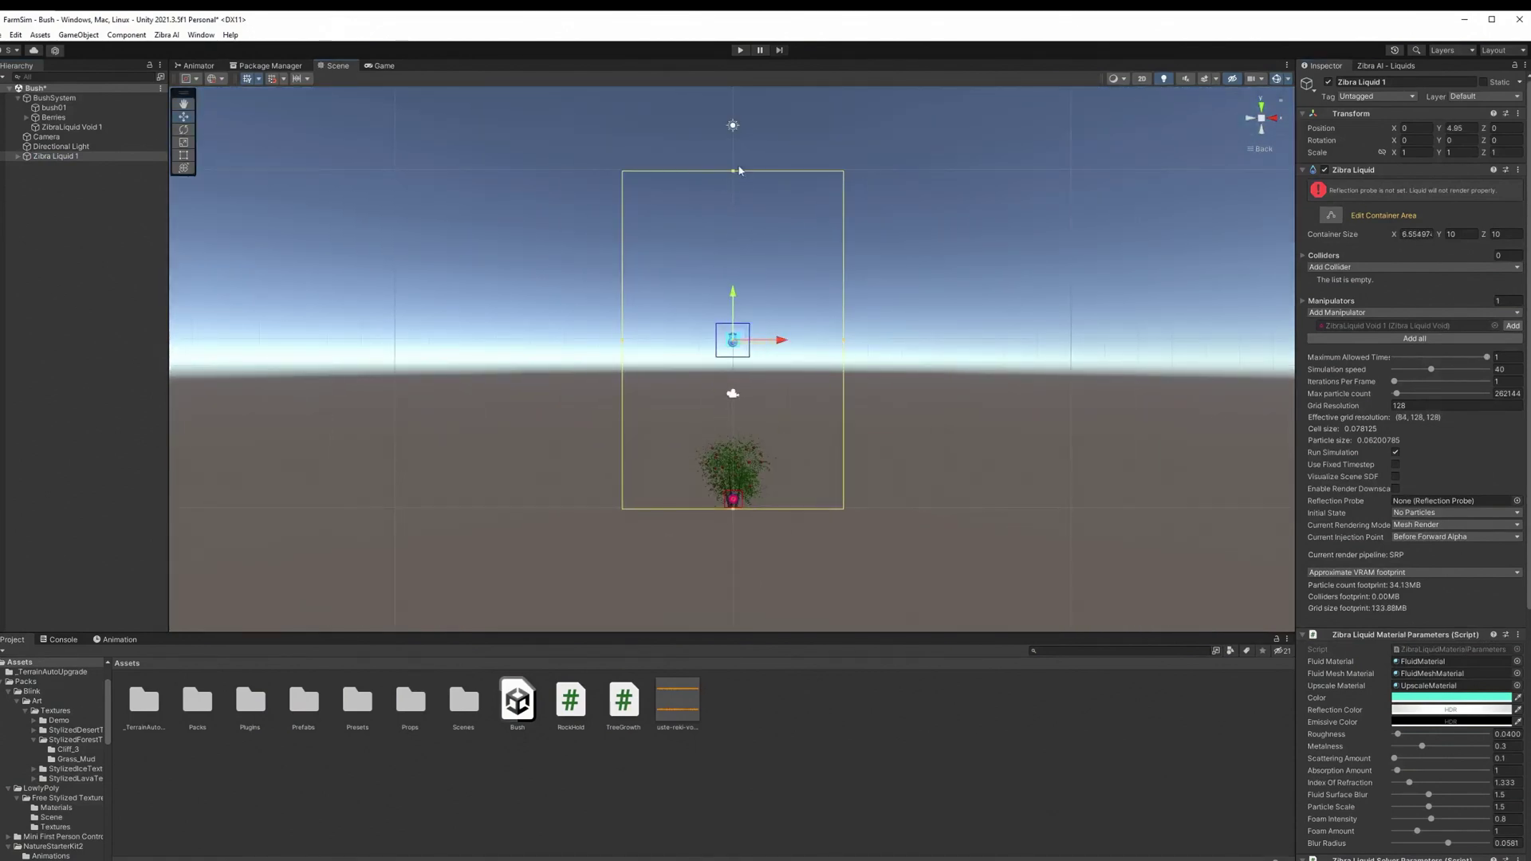
drag(733, 171, 732, 222)
drag(732, 303, 733, 351)
click(1274, 118)
drag(855, 390, 759, 322)
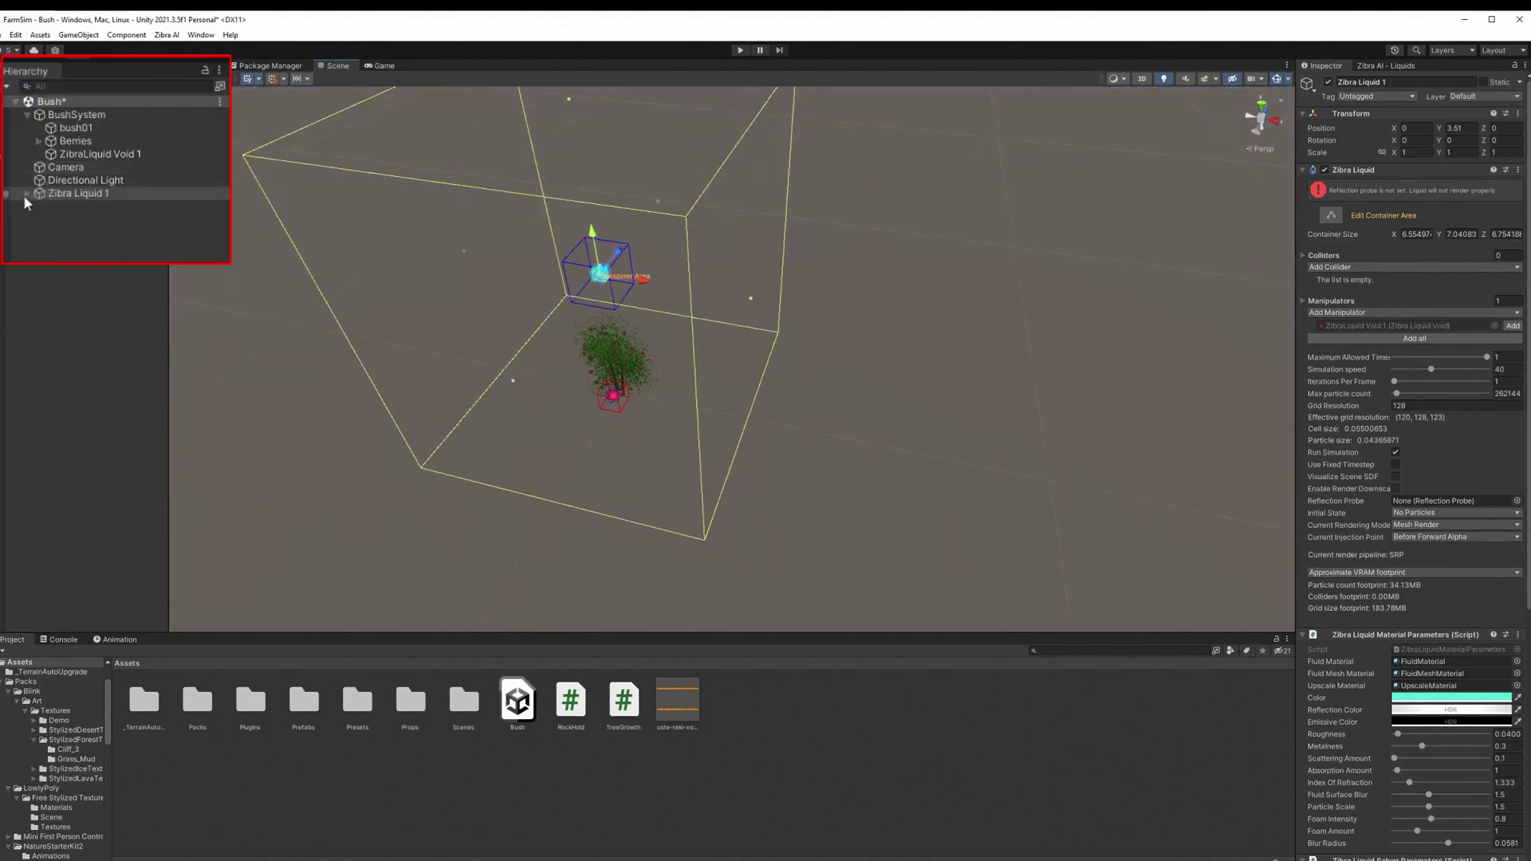
Move the liquid emitter beside the bush, to a local position of about X 1.89, Y -1, Z 2.65
click(18, 156)
click(24, 165)
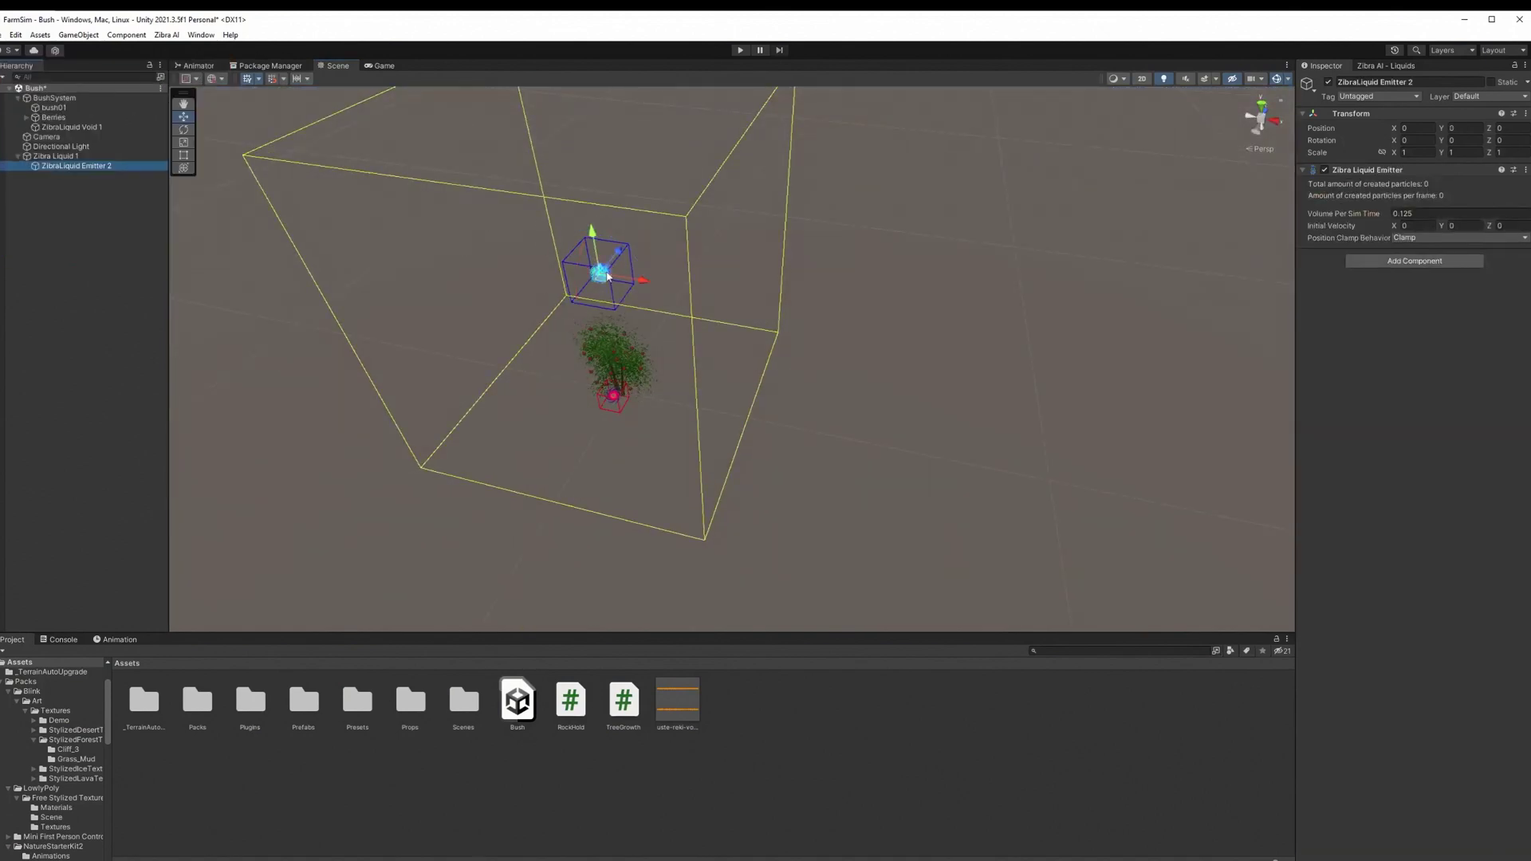
drag(610, 277, 790, 275)
alt+drag(789, 275, 702, 267)
Add a Reflection Probe to the scene and move it inside the liquid container at about X -0.19, Y 2.95, Z 1.81
right_click(46, 213)
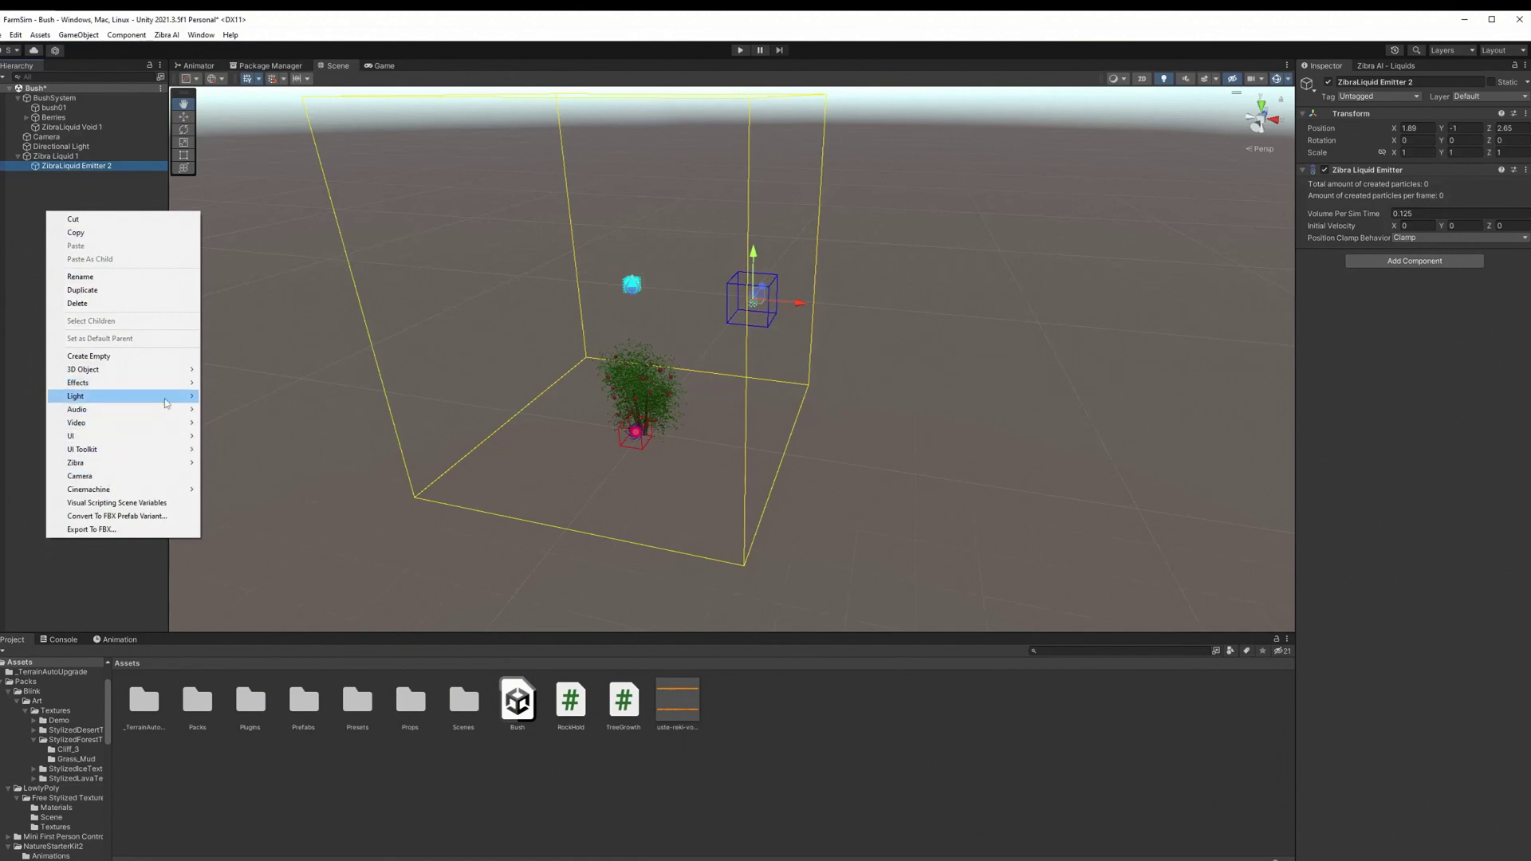
mouse_move(146, 396)
click(246, 454)
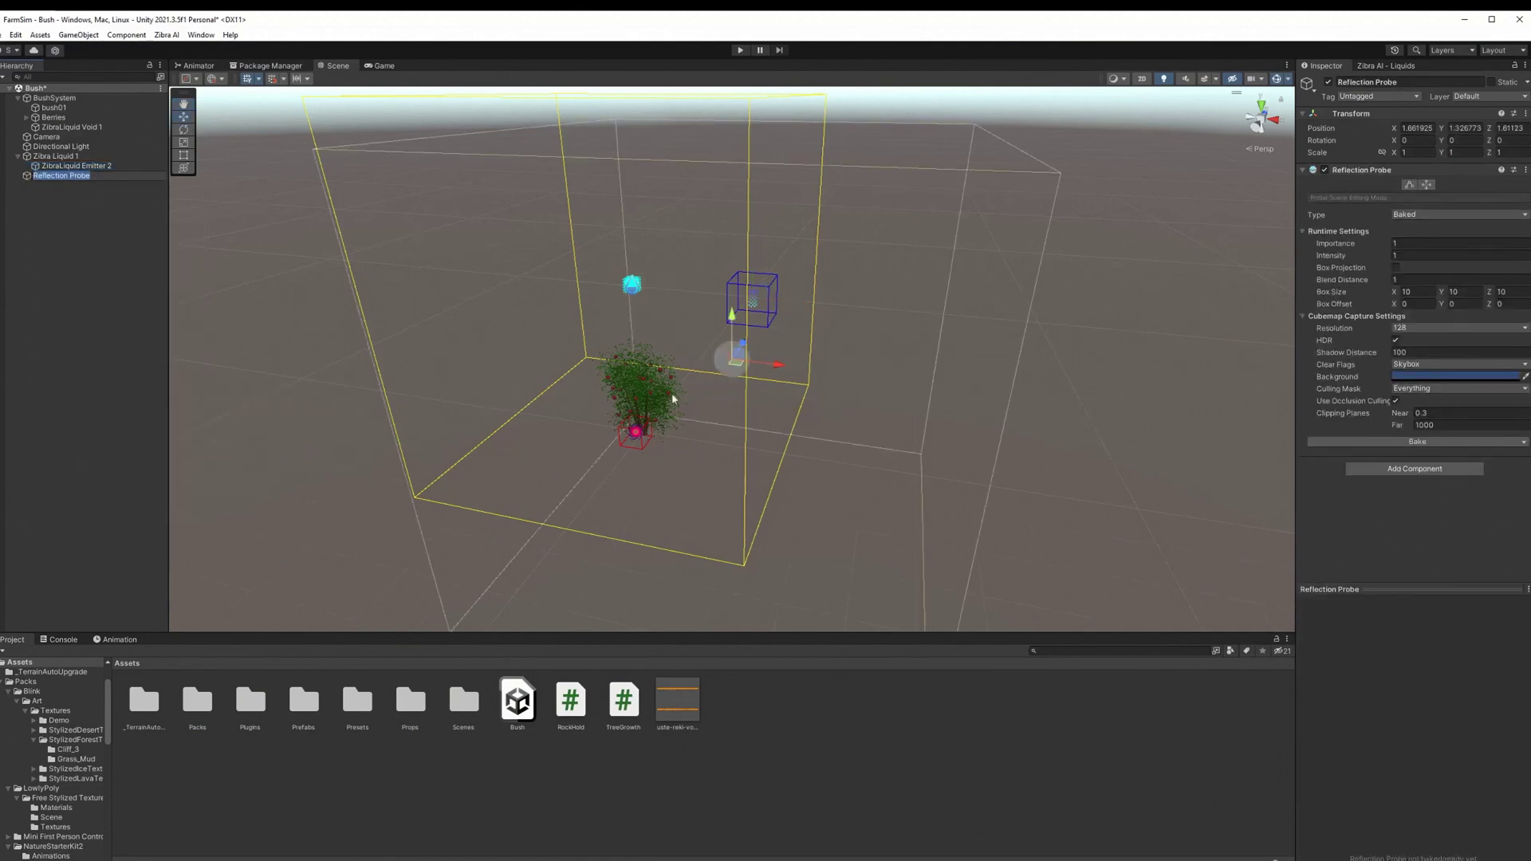
scroll(672, 399, down, 2)
drag(736, 355, 687, 304)
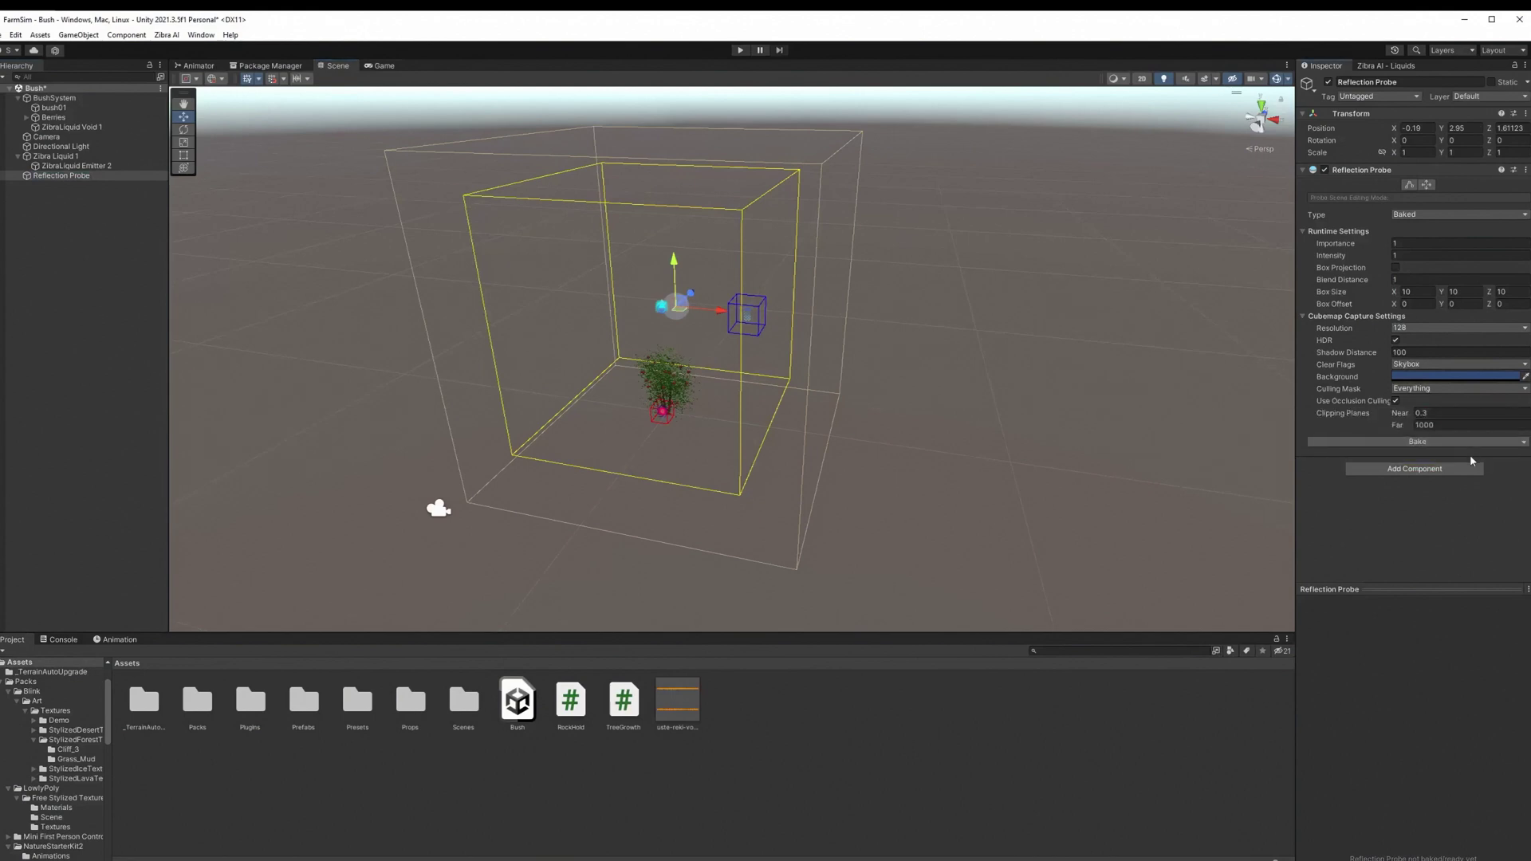
Assign the Reflection Probe to Zibra Liquid 1 and add ZibraLiquid Void 1 to its manipulators
click(76, 157)
drag(80, 176, 1435, 501)
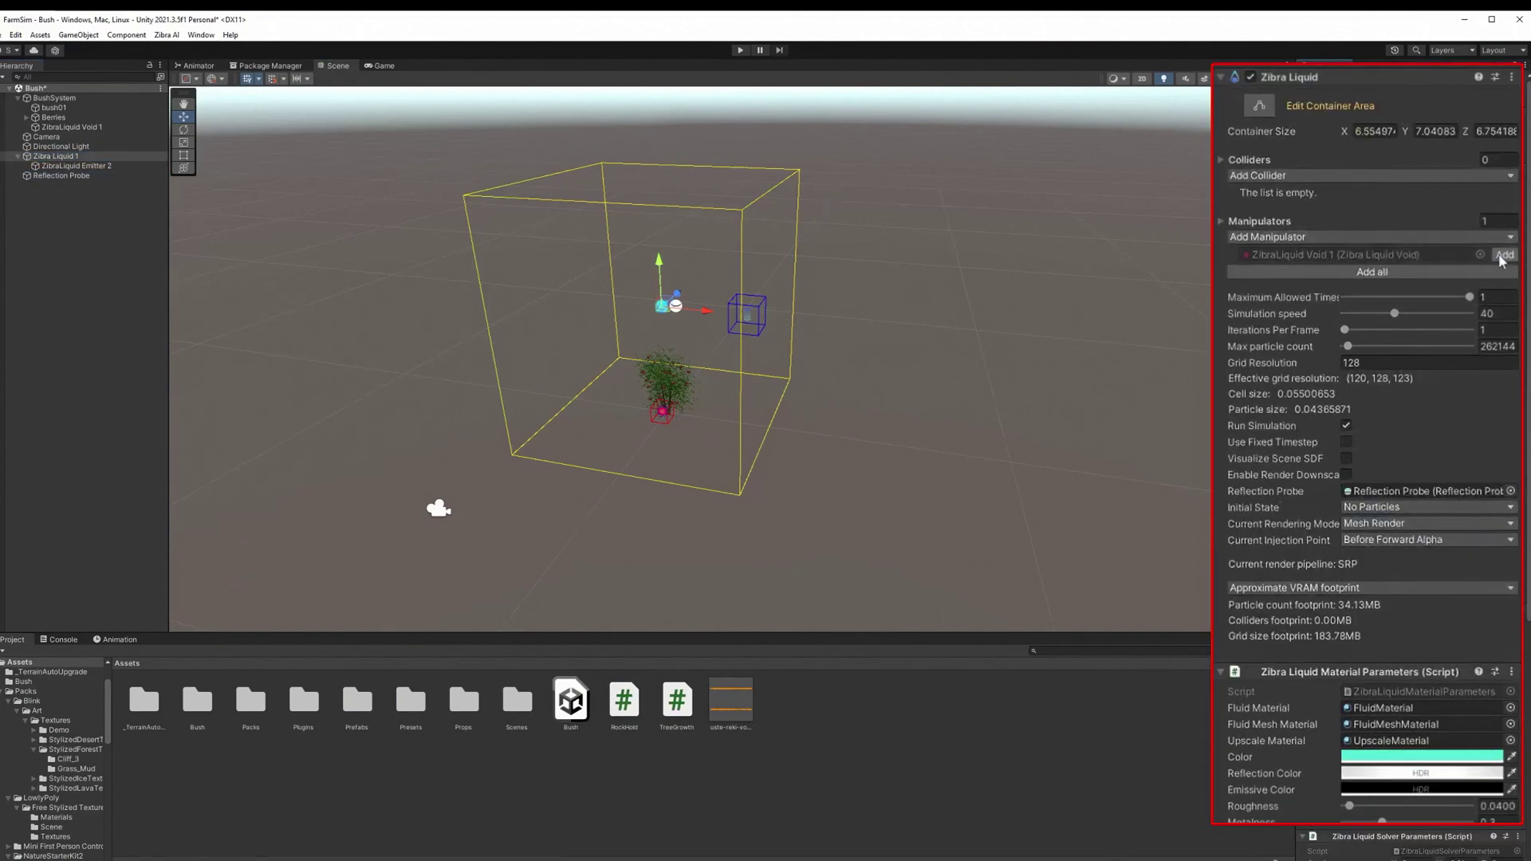
click(1502, 256)
Run the scene in play mode to watch the liquid simulation around the bush, and stop it
scroll(810, 403, up, 6)
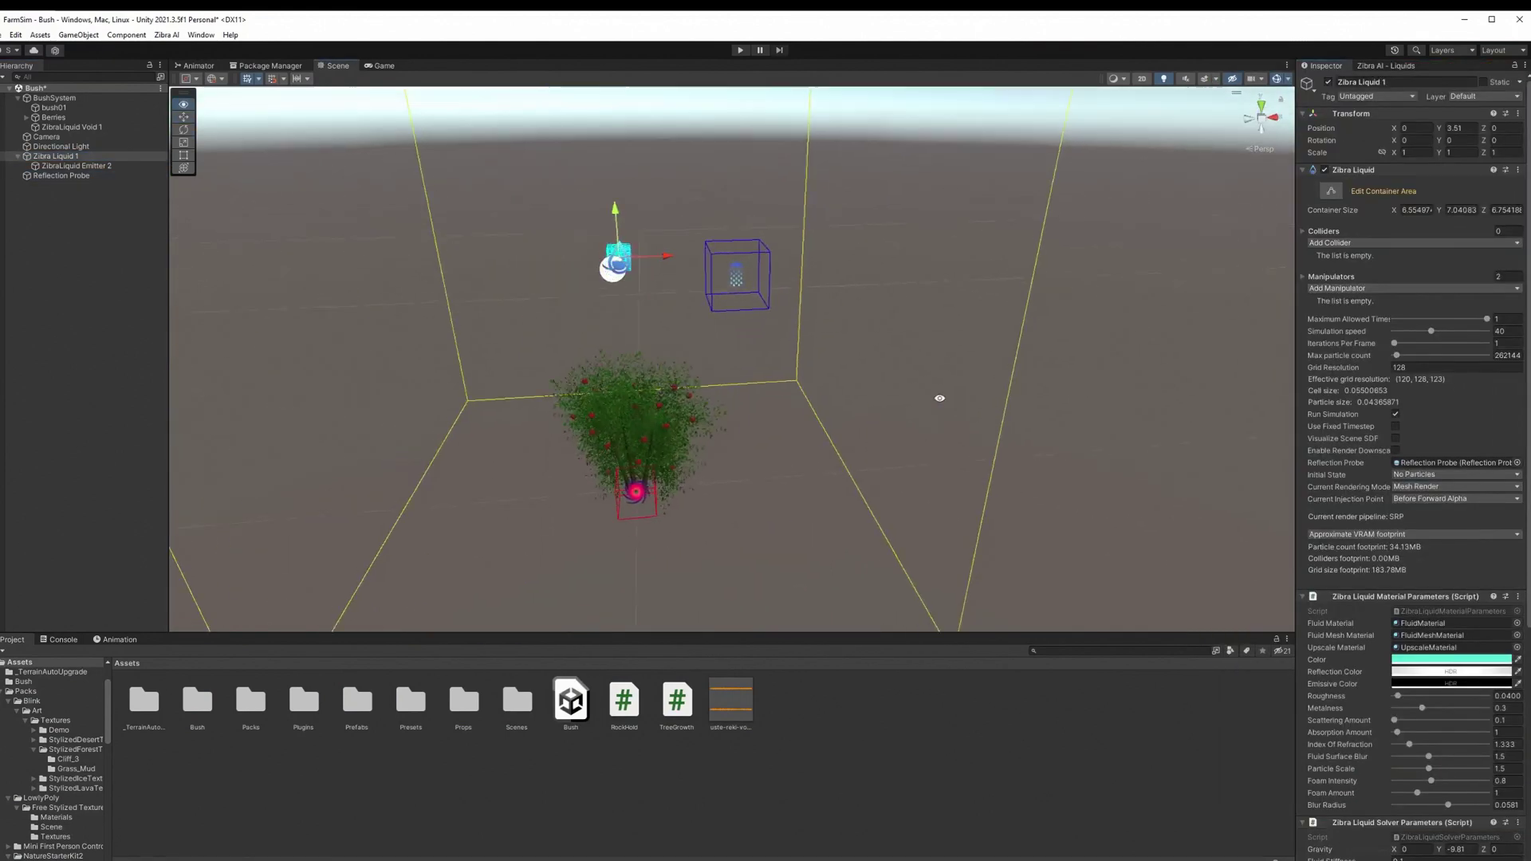
alt+drag(939, 397, 924, 314)
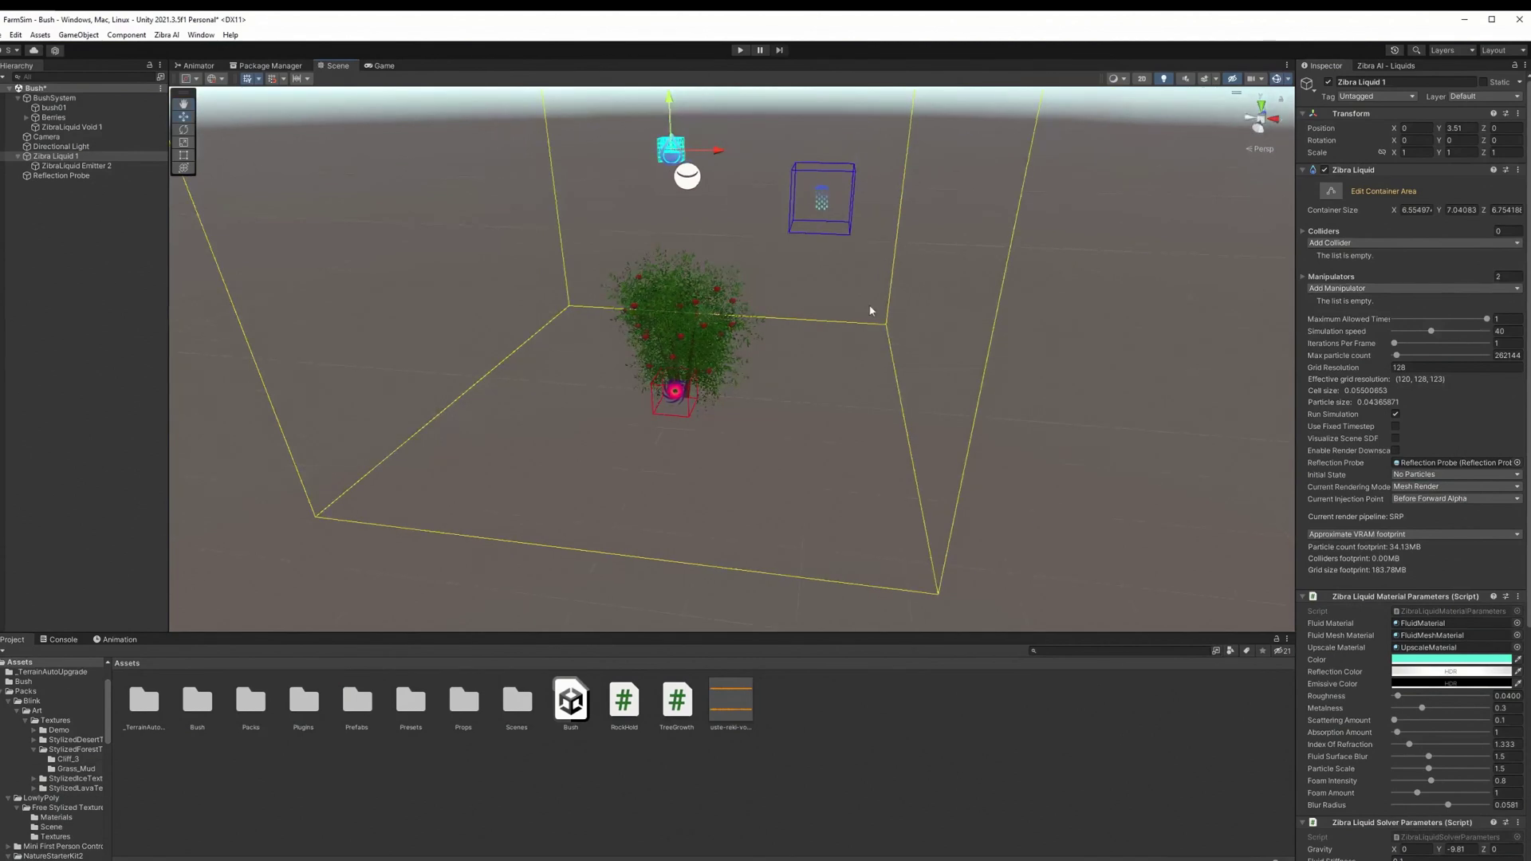
click(740, 50)
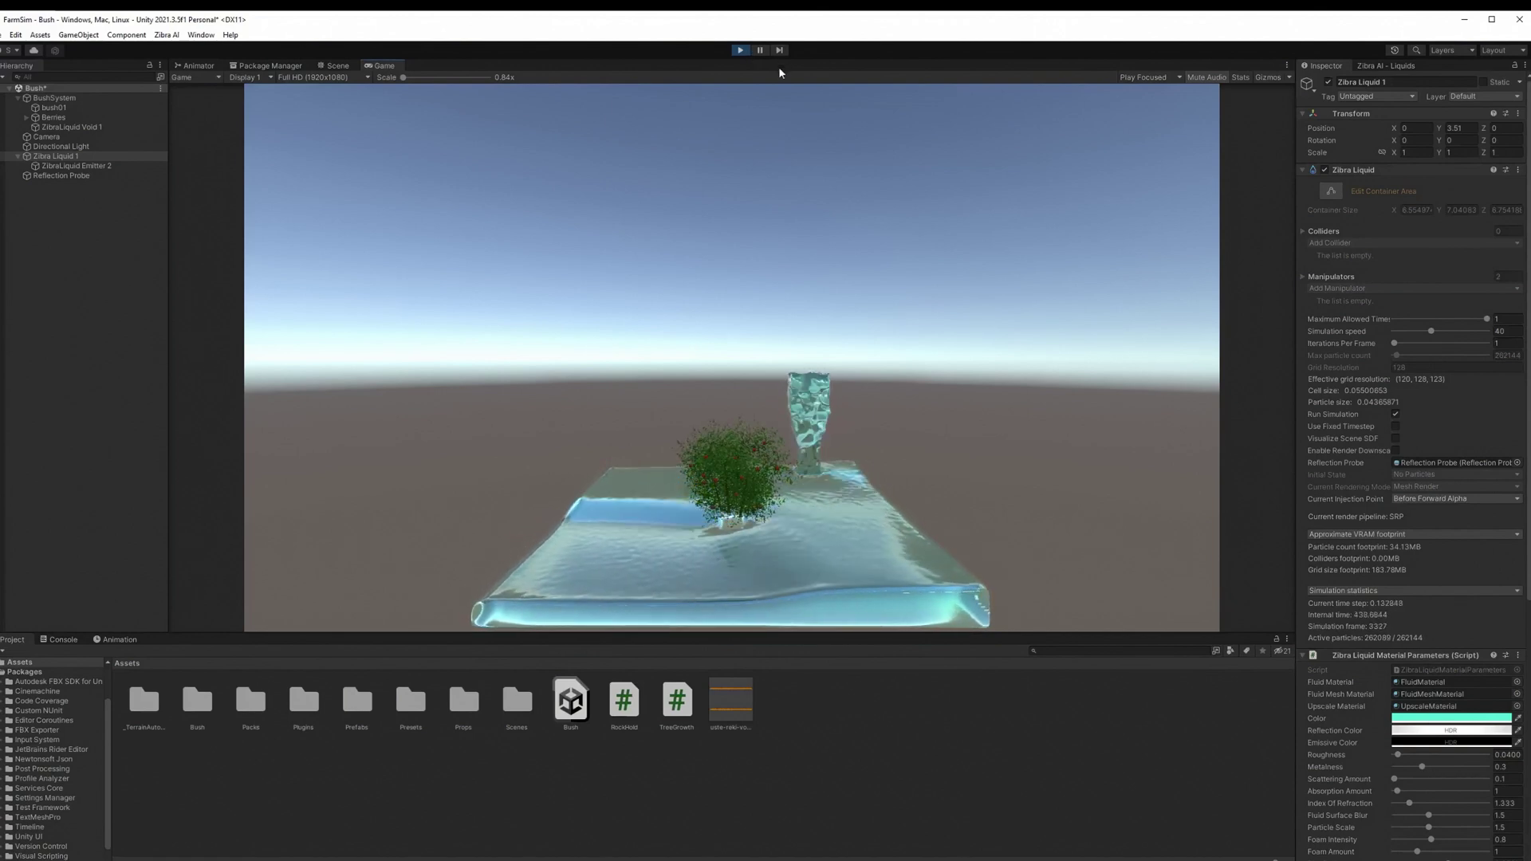
click(743, 51)
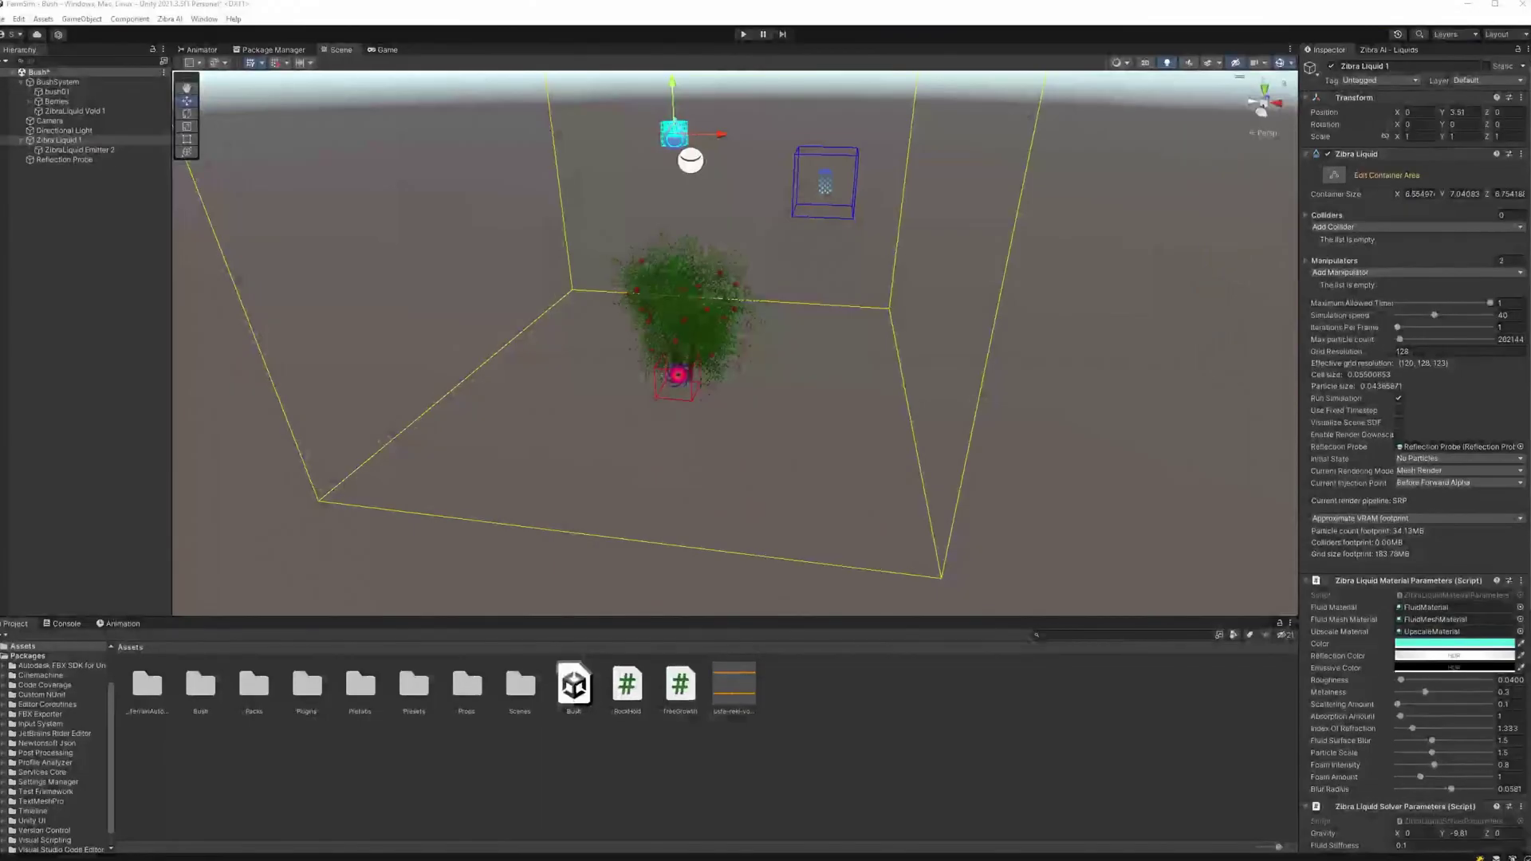
Save the BushSystem object as a prefab in the Assets folder
click(63, 84)
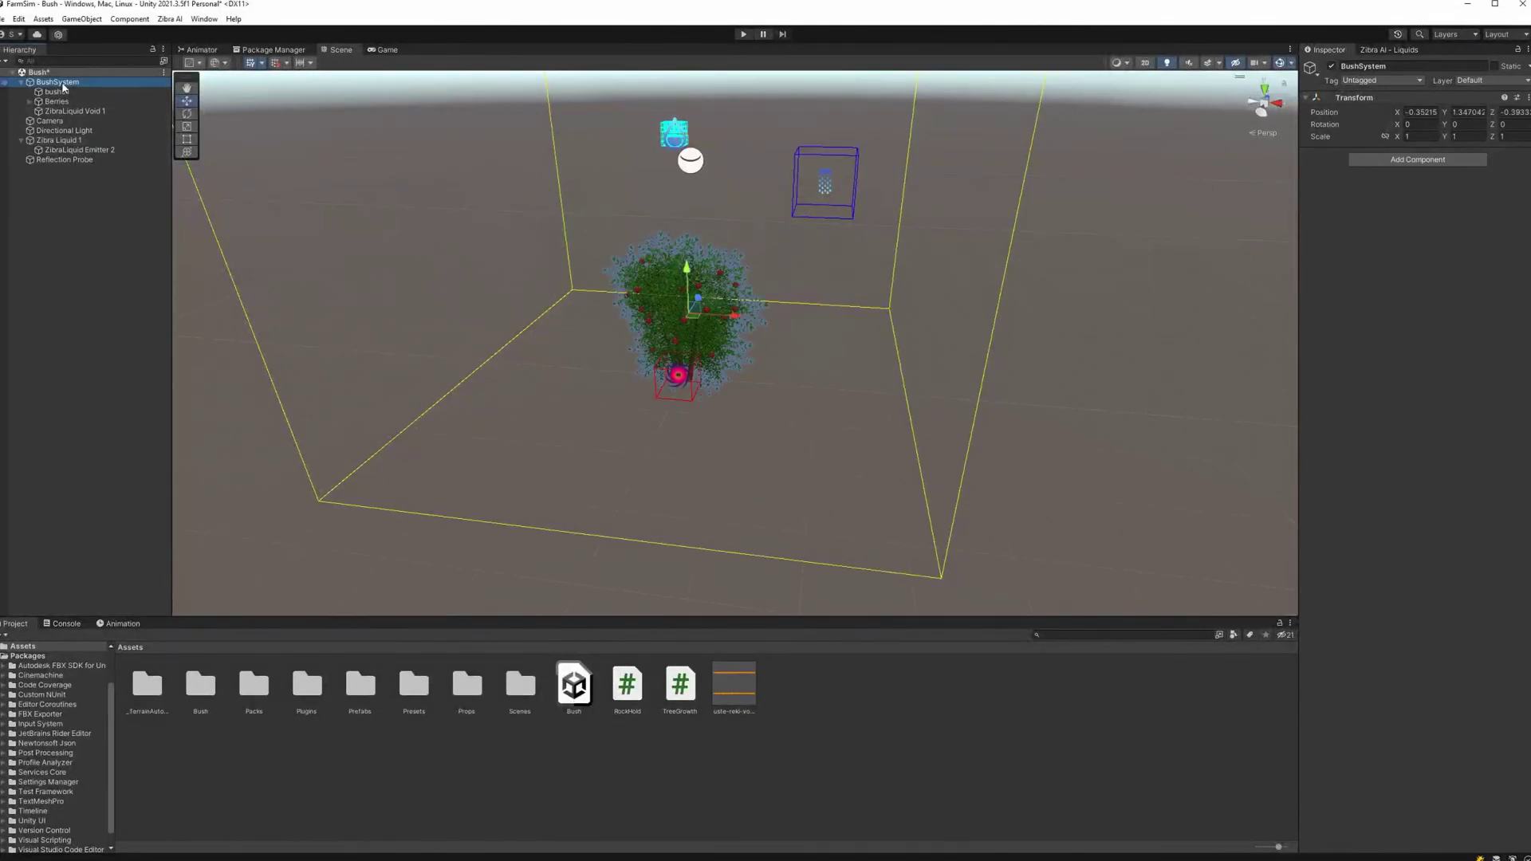
drag(893, 725, 896, 722)
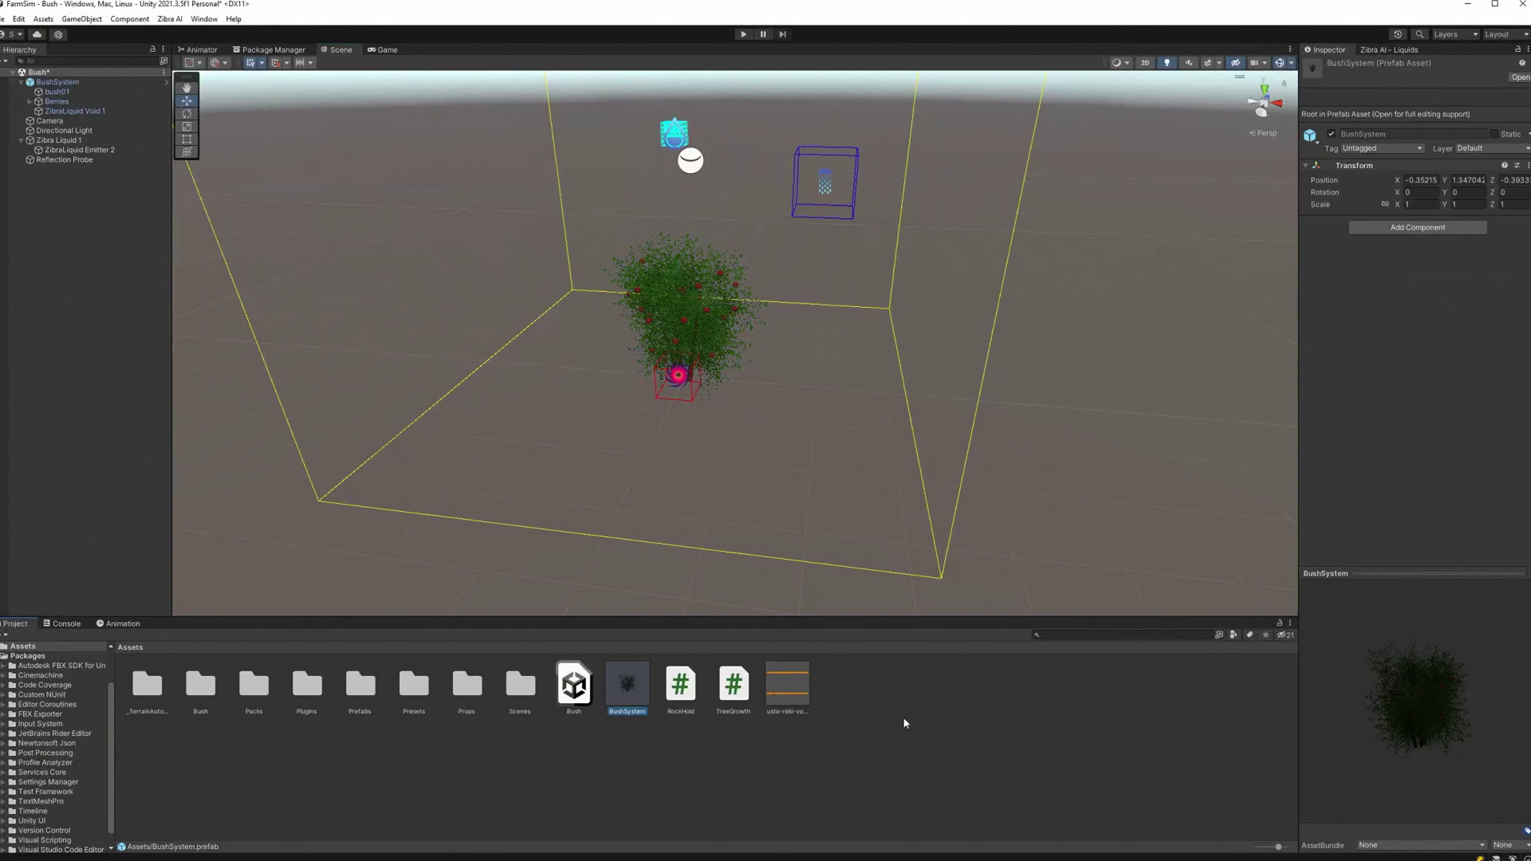
double_click(622, 693)
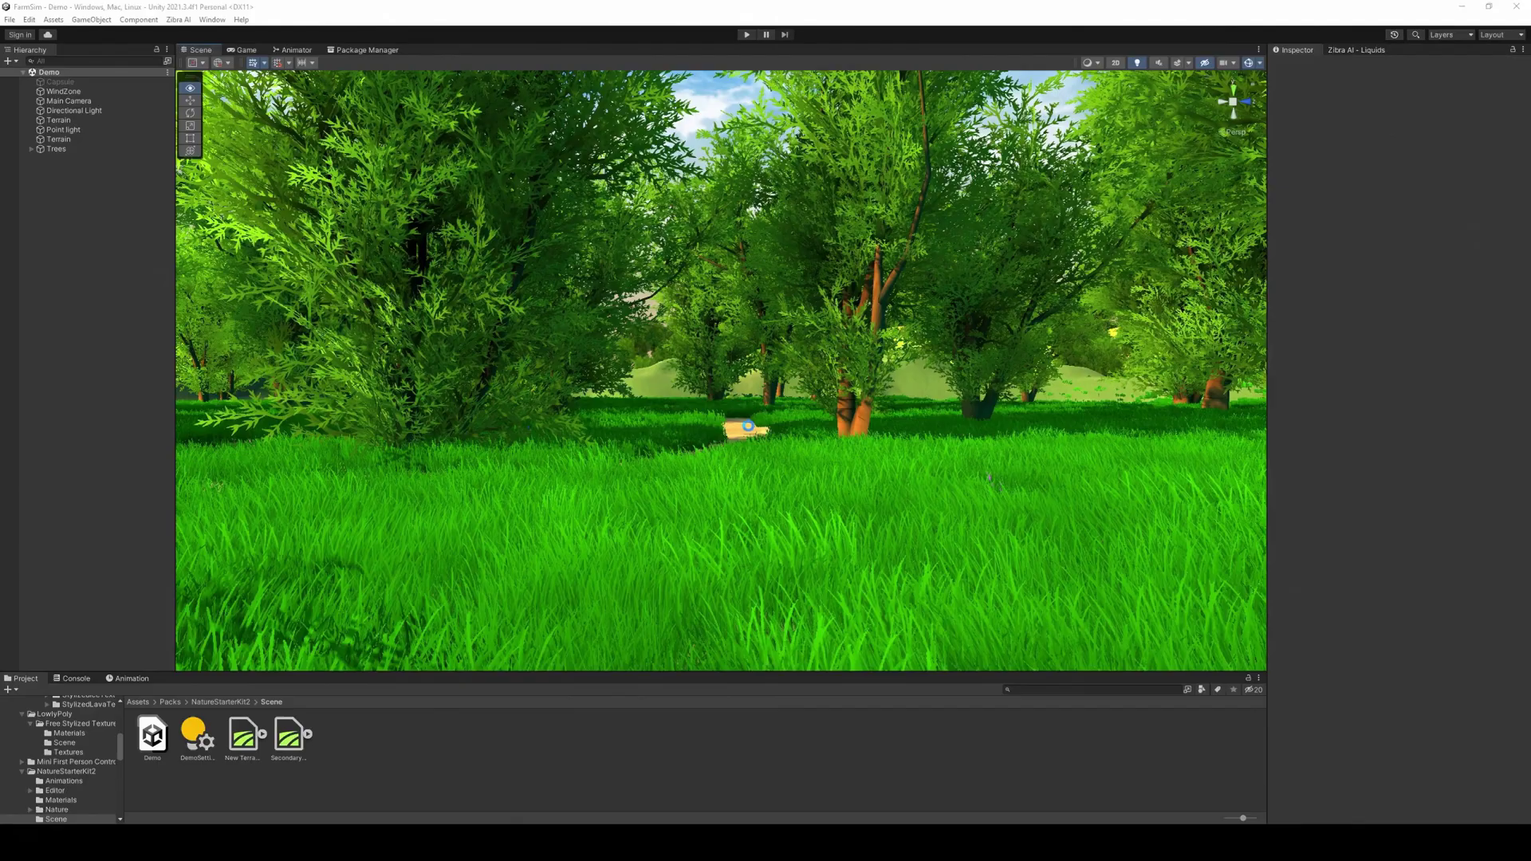
scroll(735, 496, up, 5)
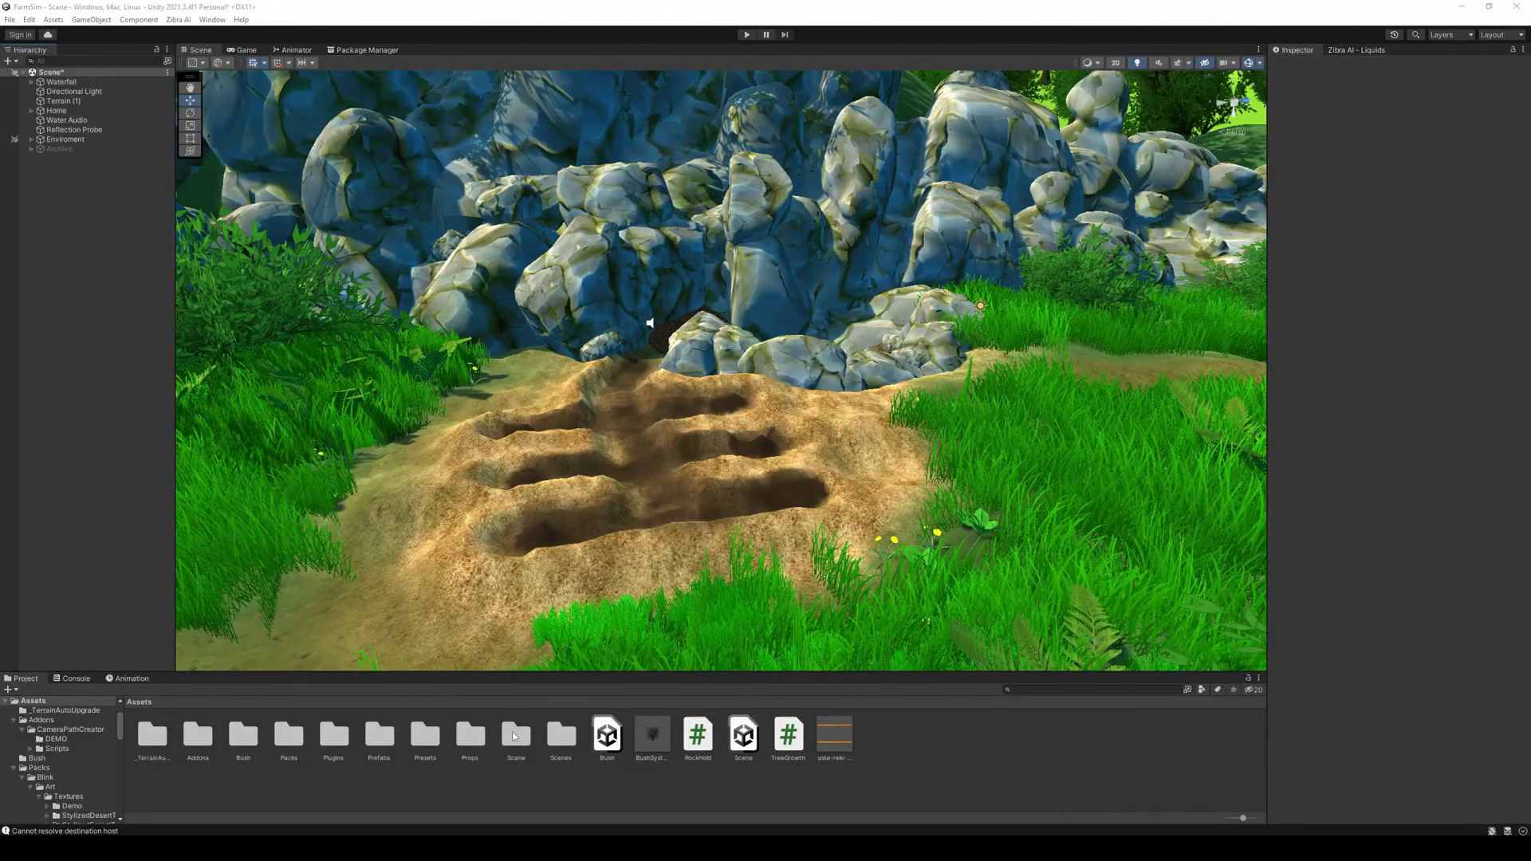
Place the BushSystem prefab in the farm scene at the end of a soil trench, at about X -76.55, Y 1.46, Z 25.75
drag(654, 751, 797, 431)
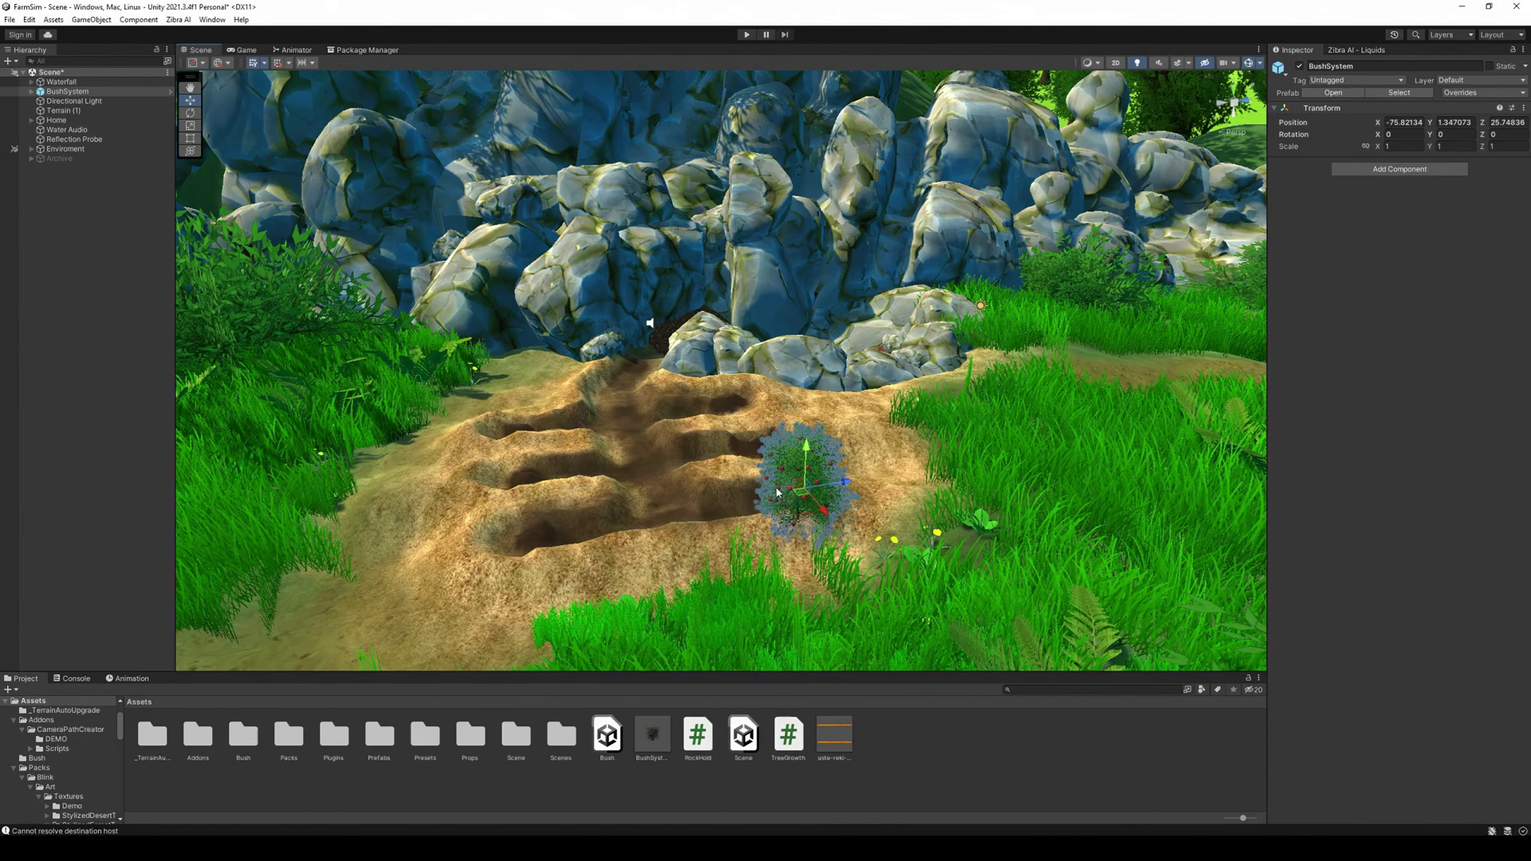
key(f)
alt+drag(803, 495, 1059, 515)
drag(778, 372, 700, 363)
alt+drag(638, 325, 797, 359)
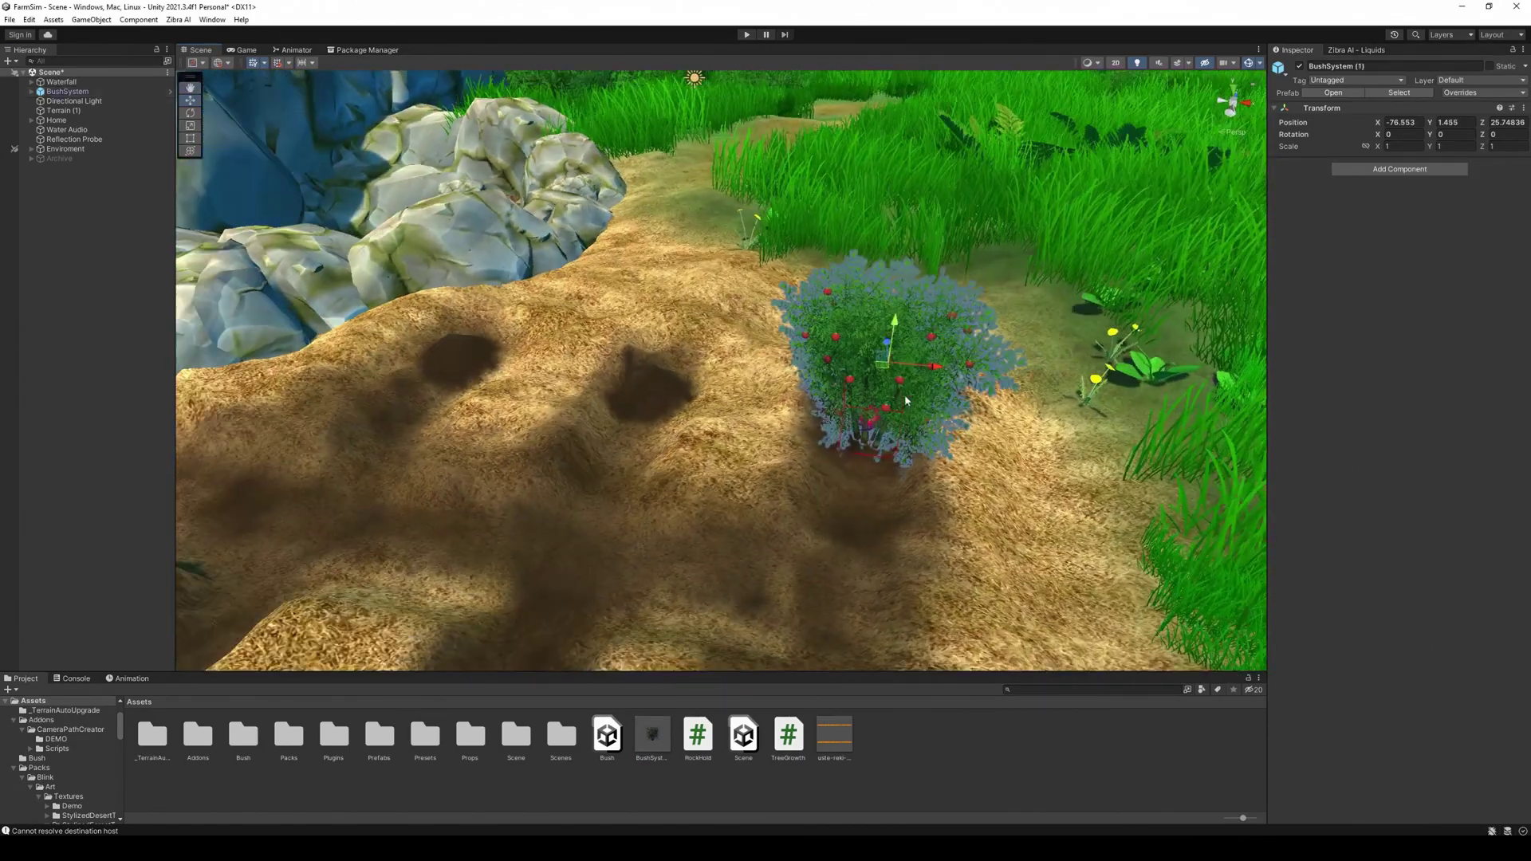
Duplicate the bush and place the copies at the ends of the other soil trenches for six bushes in total
key(ctrl+d)
drag(888, 319, 649, 308)
key(ctrl+d)
alt+drag(718, 359, 878, 383)
shift+click(890, 433)
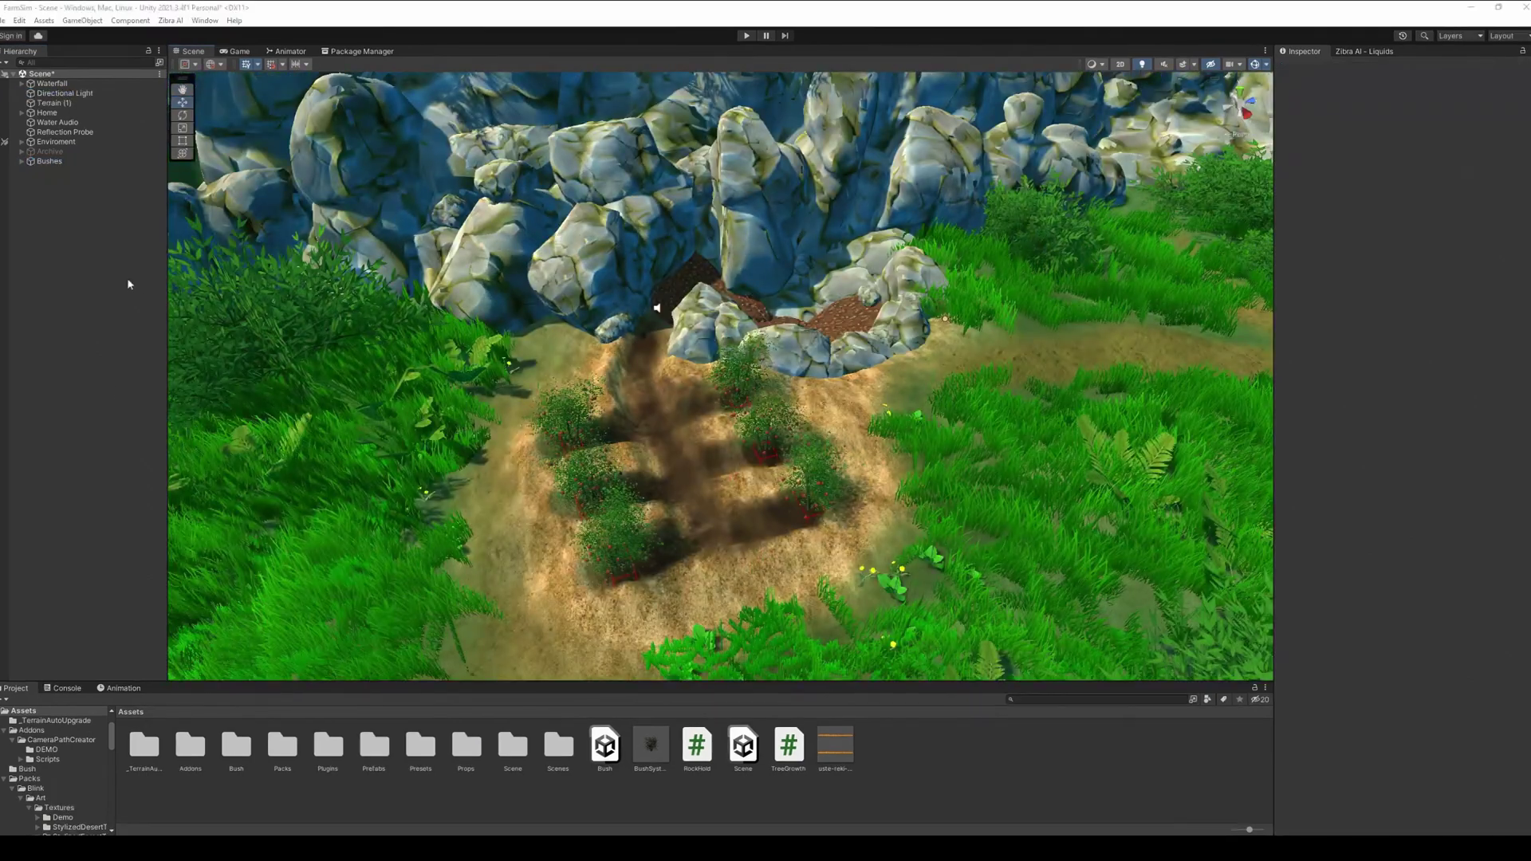
Create a Zibra Liquid object and move it to the bush plot at about X -82.5, Y 0, Z 27.2
right_click(131, 266)
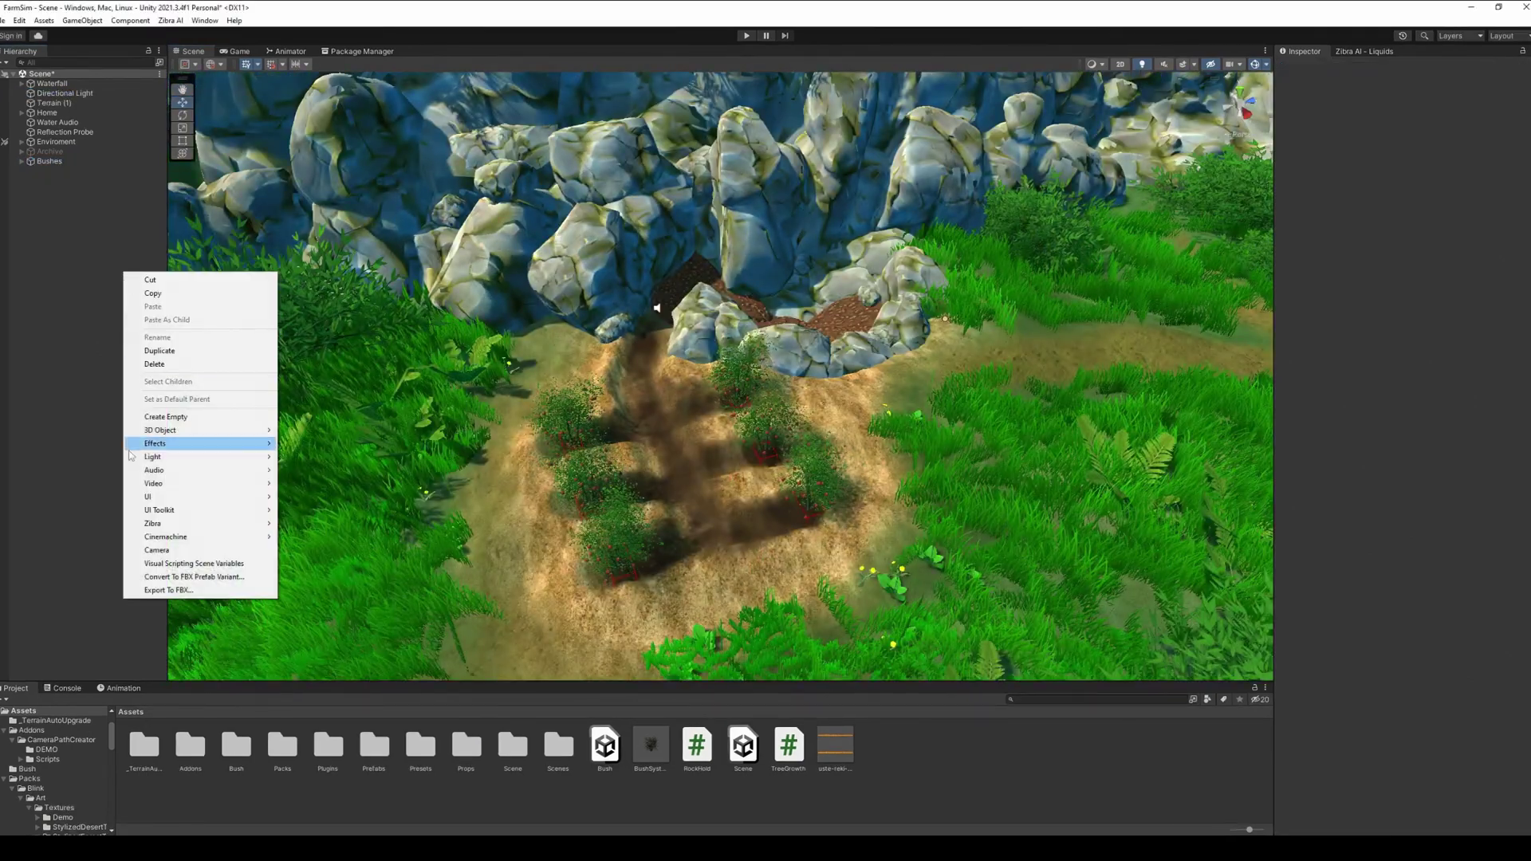
mouse_move(268, 527)
click(323, 527)
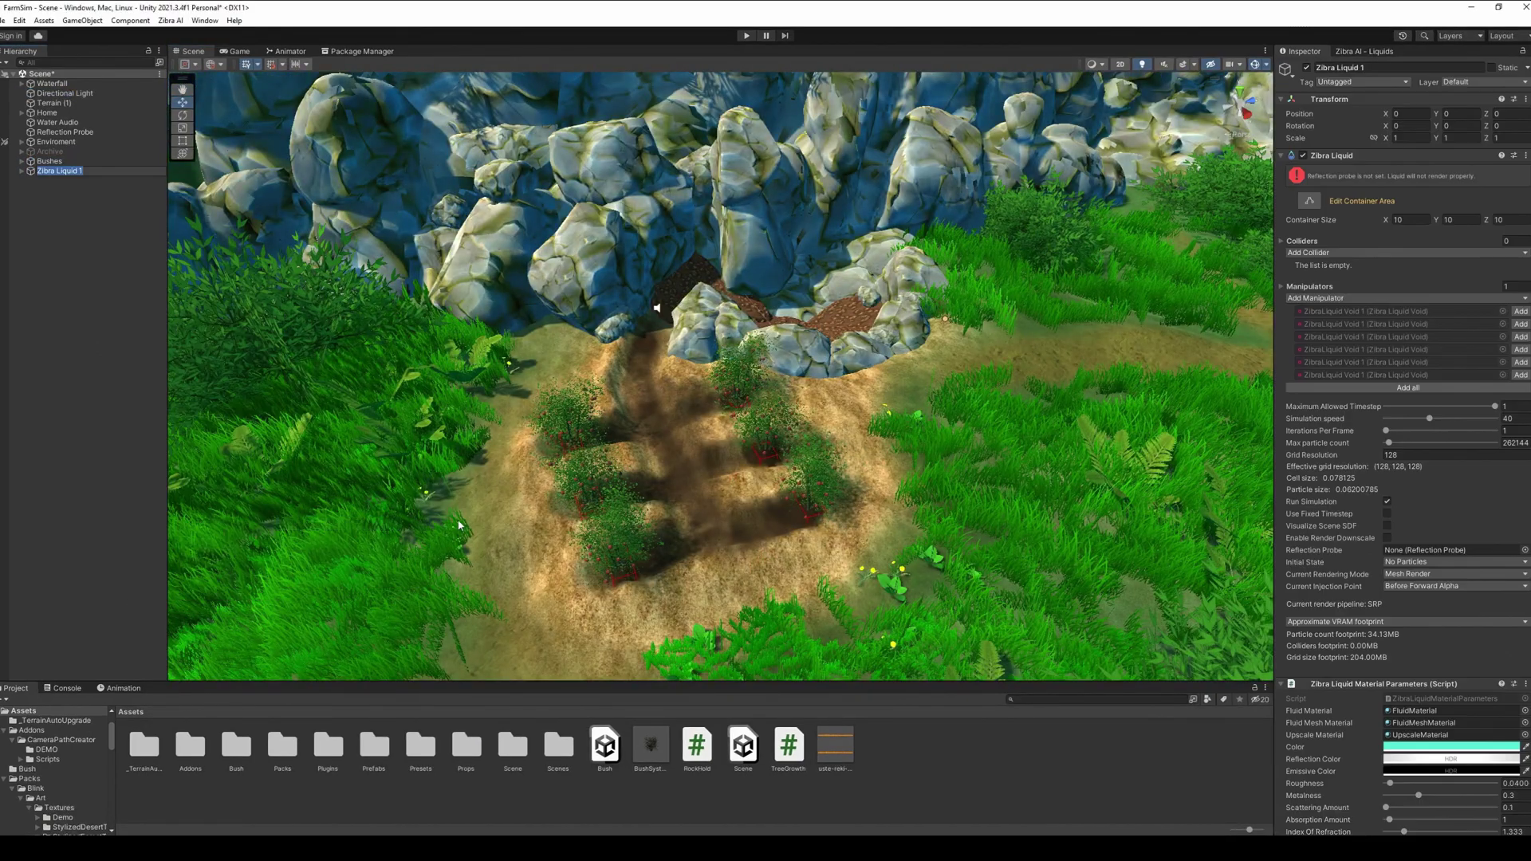
click(101, 304)
double_click(89, 172)
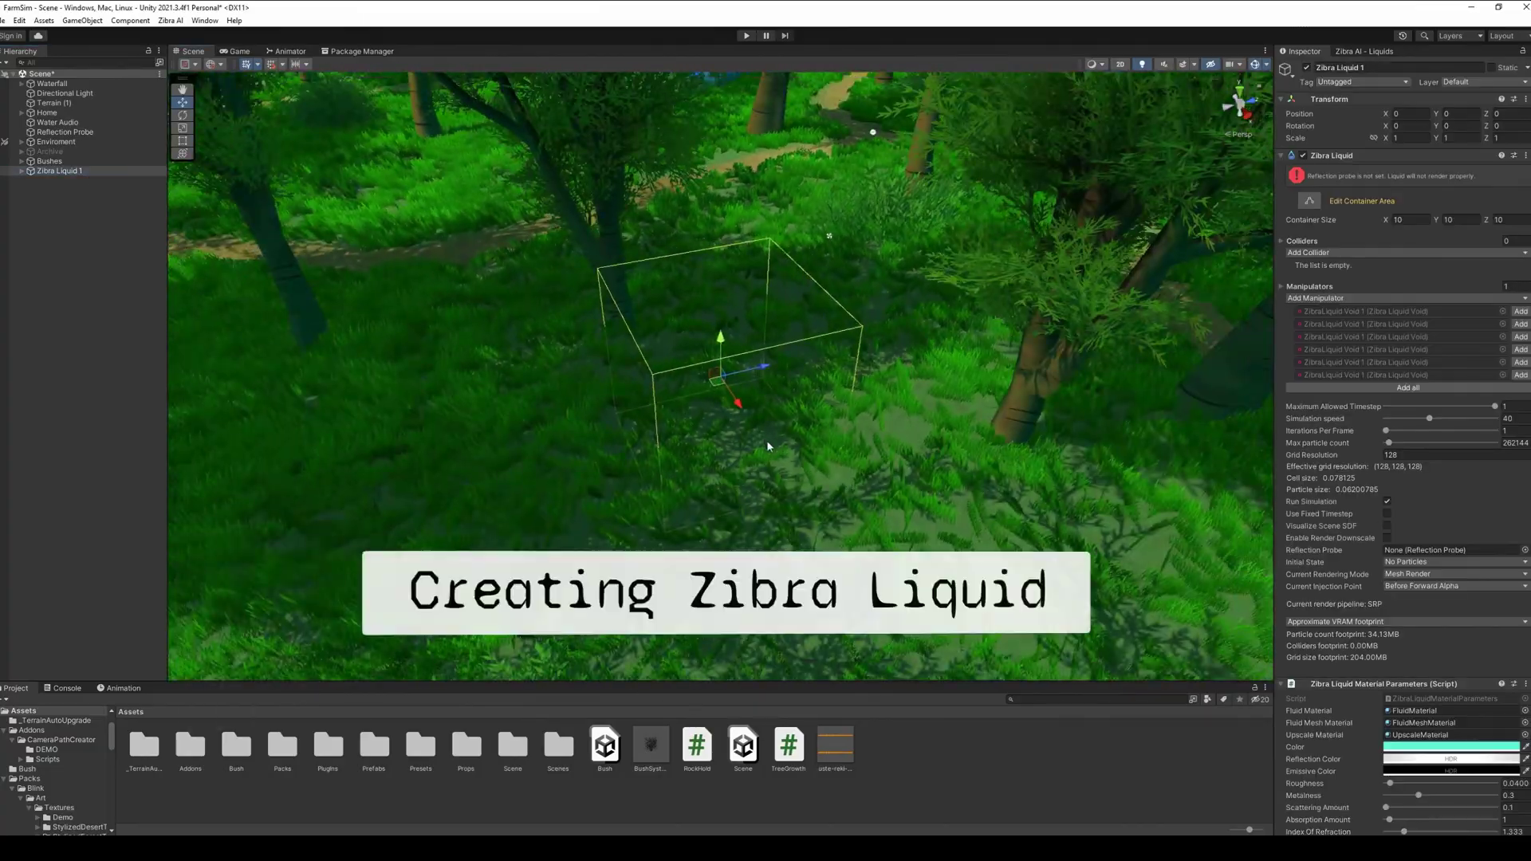
scroll(864, 527, down, 5)
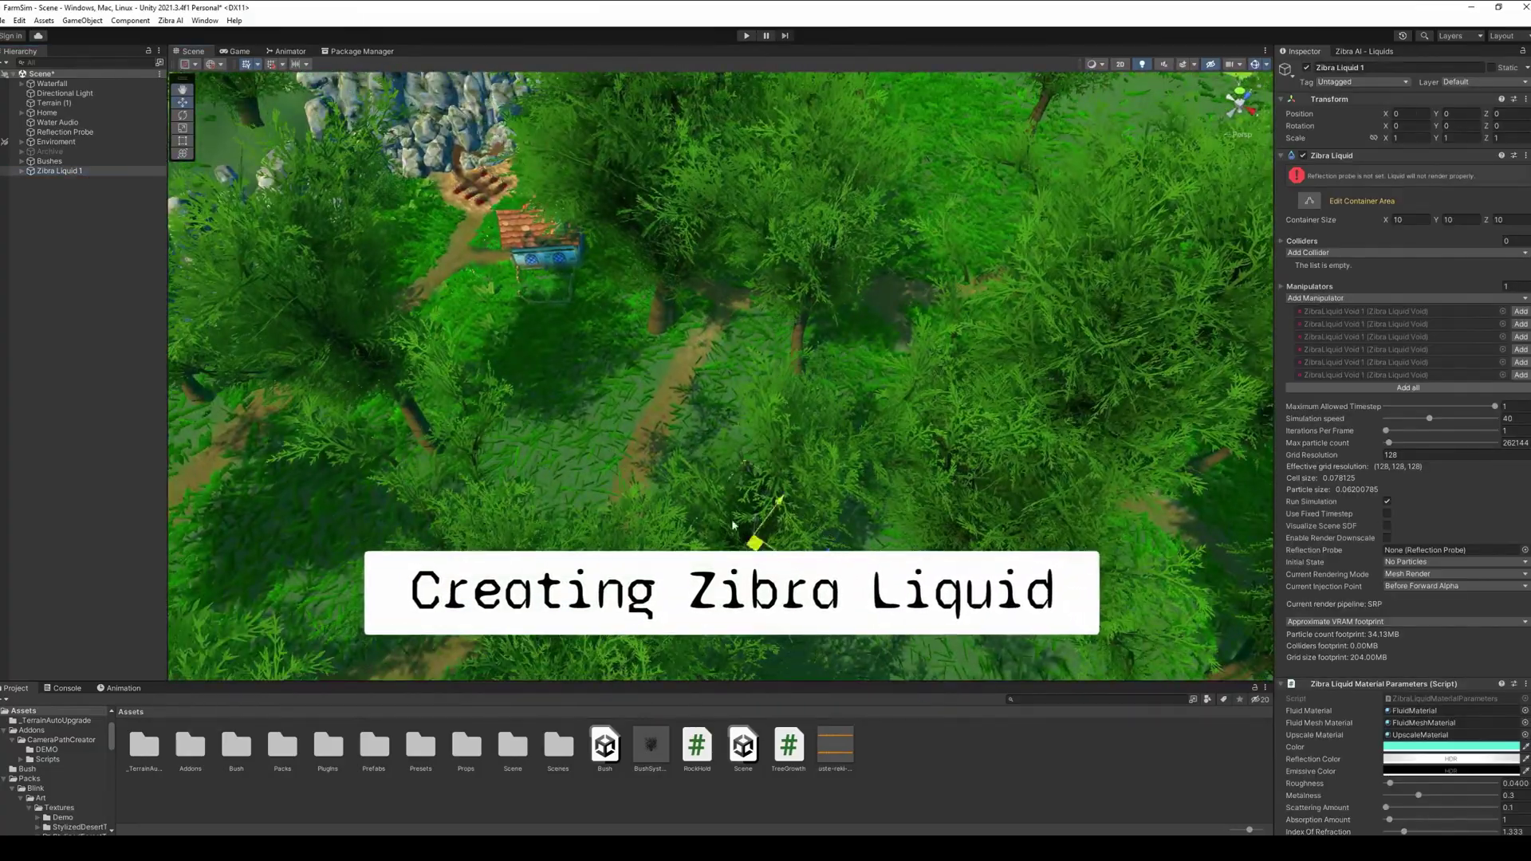
drag(558, 239, 488, 180)
key(f)
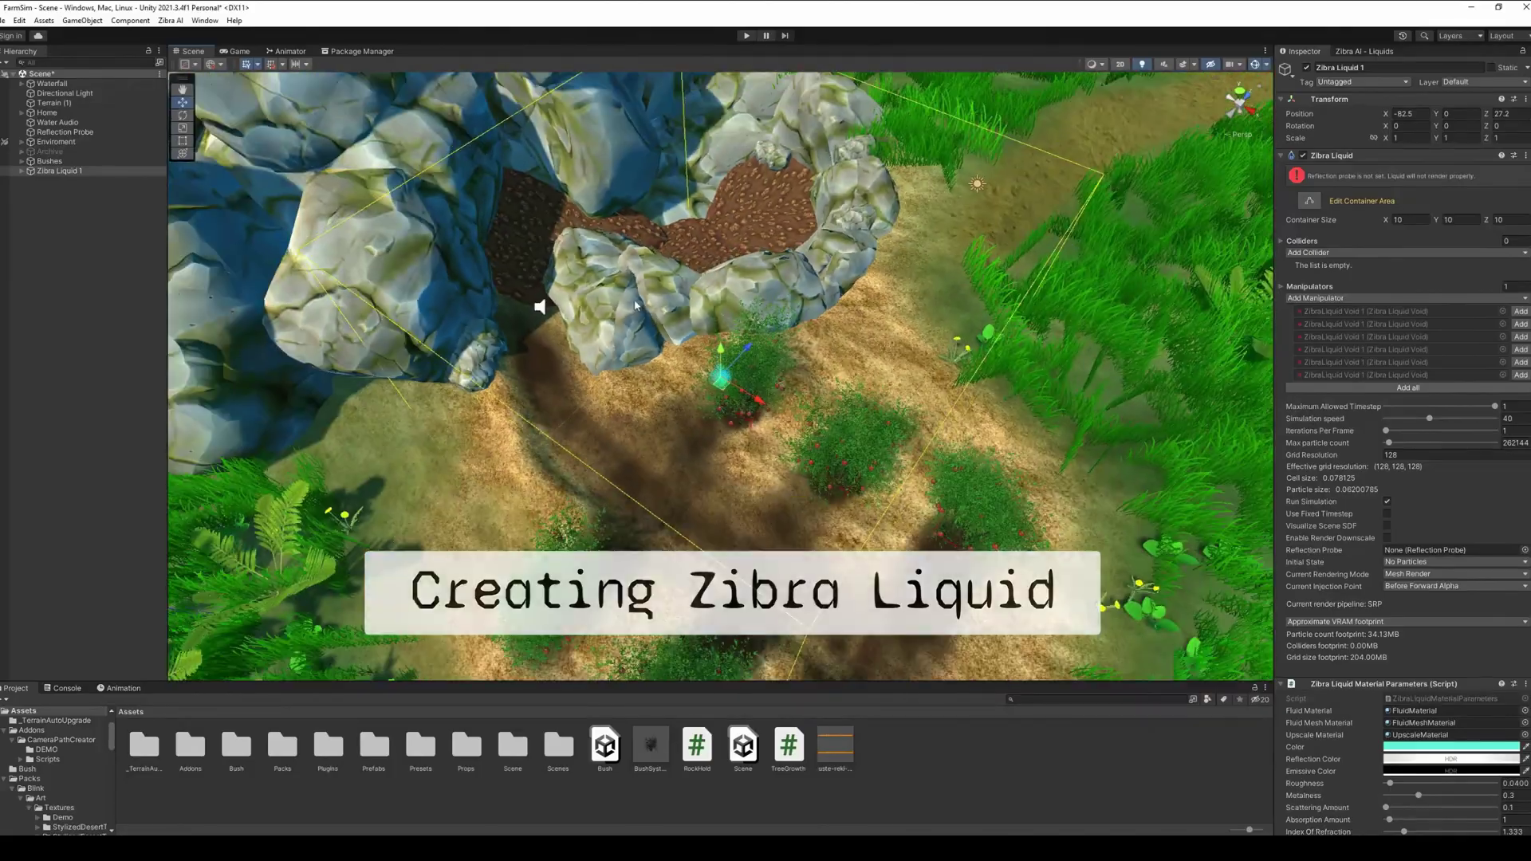
Raise the liquid object to about Y 1.32 and resize its container to about 16.84 × 2.66 × 15.14 around the pond and bushes
alt+drag(636, 305, 664, 261)
click(1240, 114)
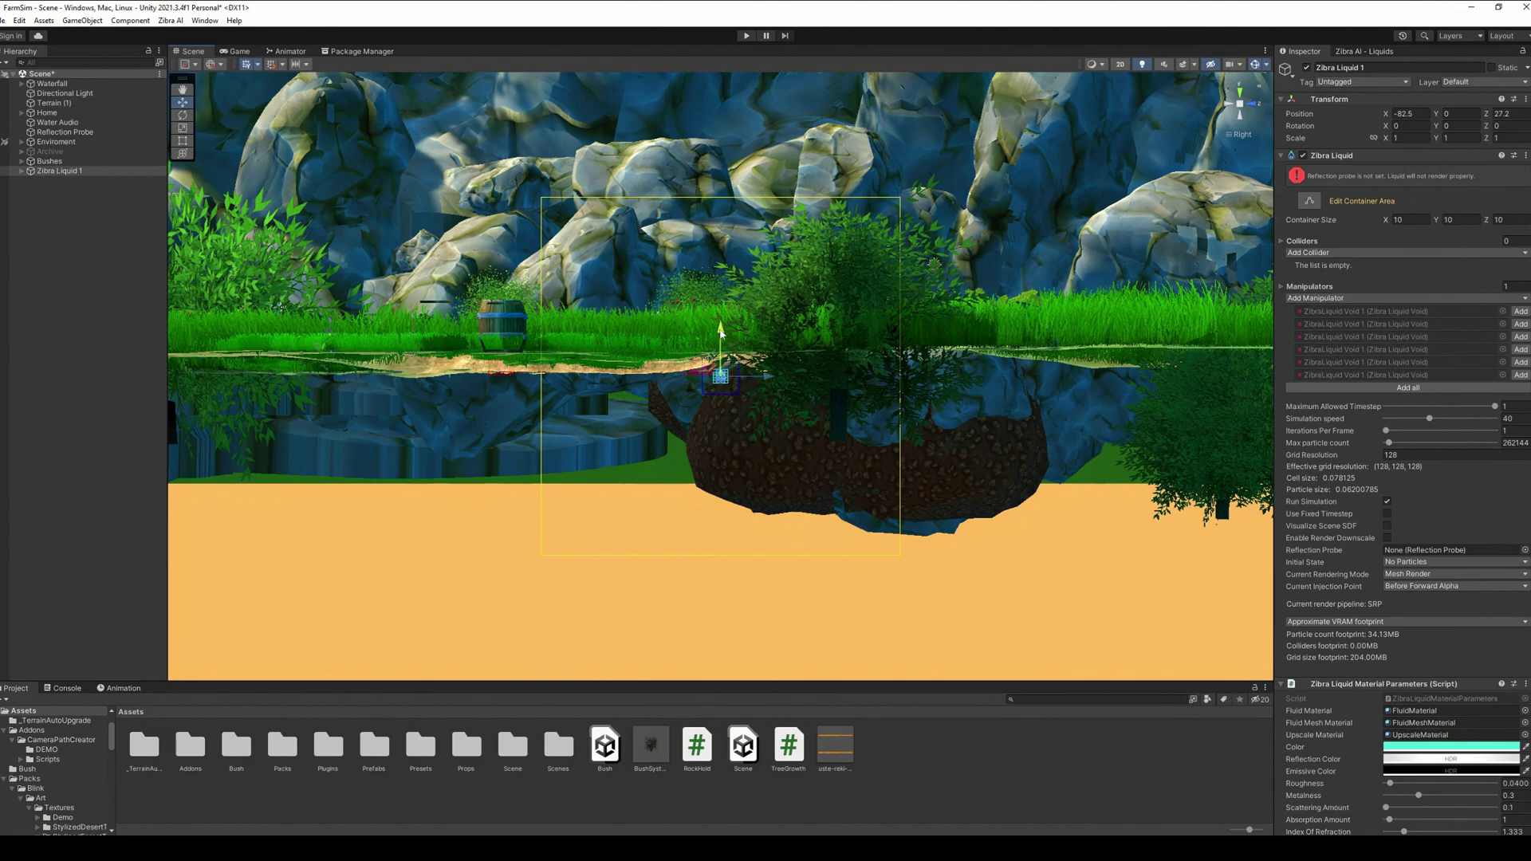
drag(720, 331, 727, 273)
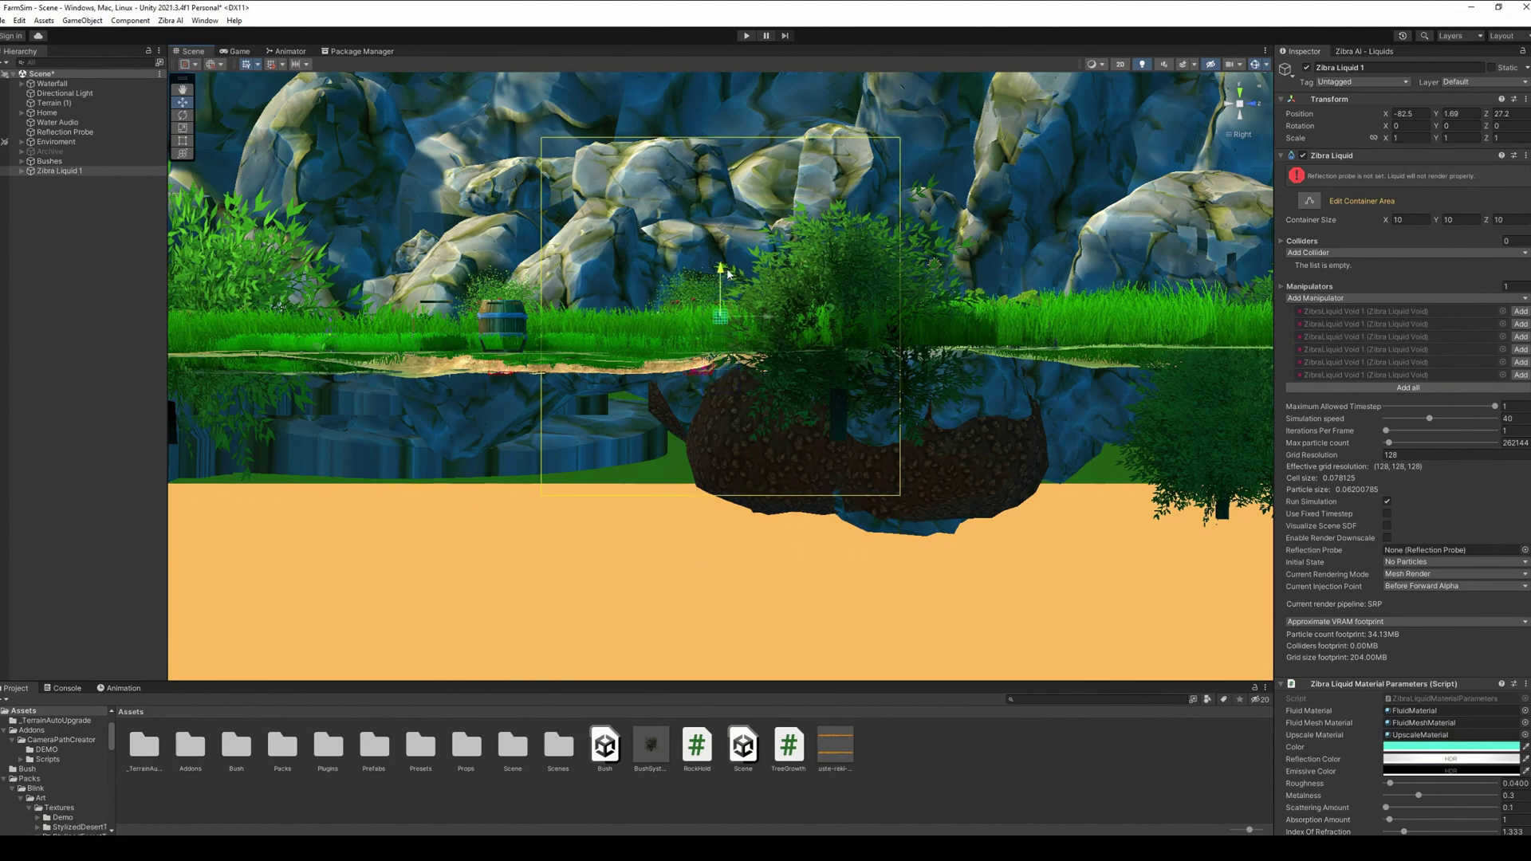
drag(721, 142, 720, 273)
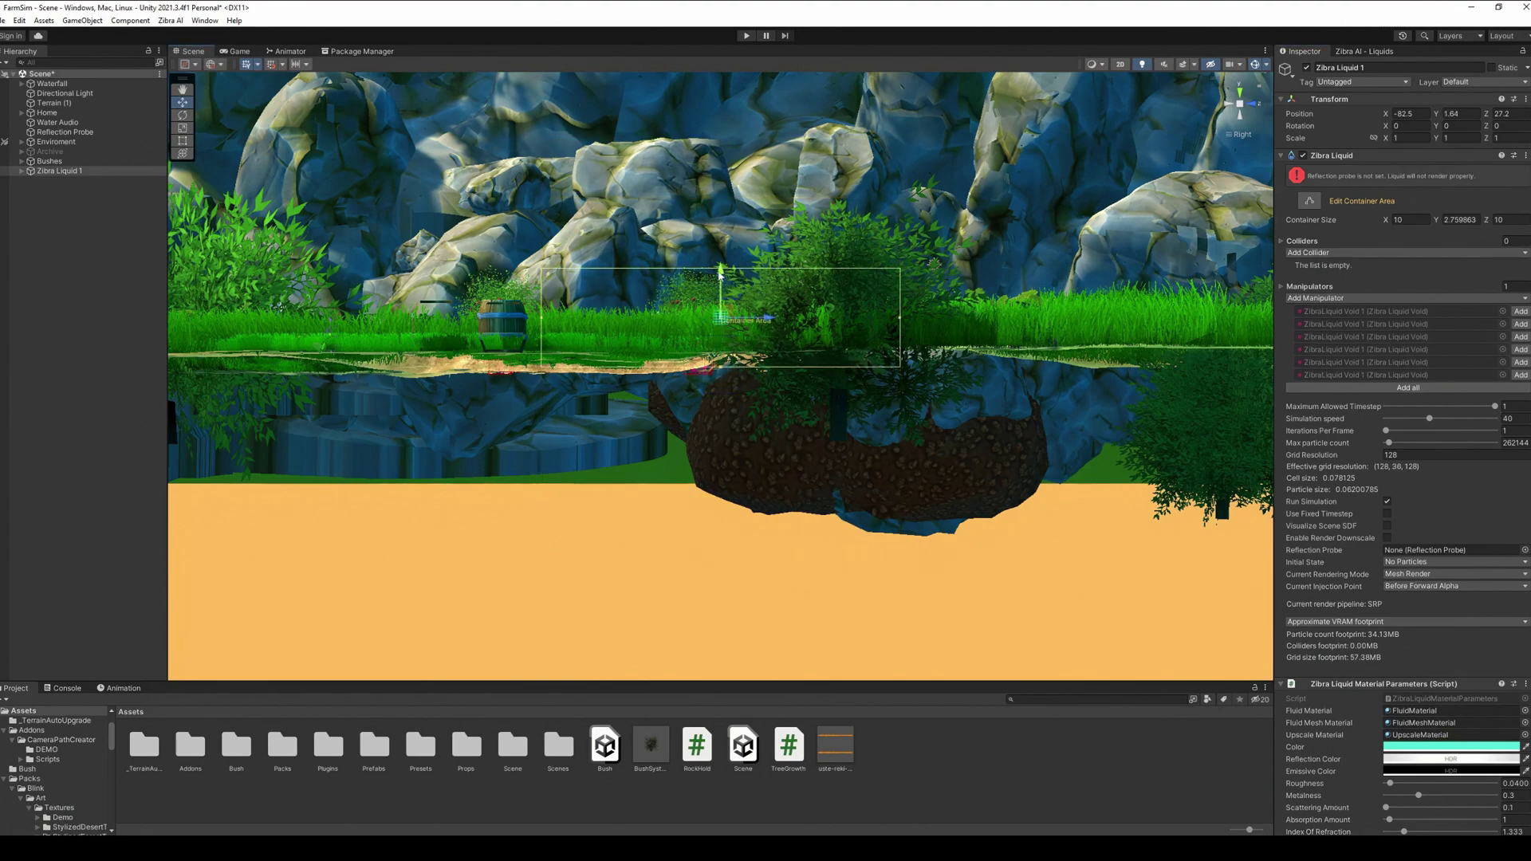
click(1243, 93)
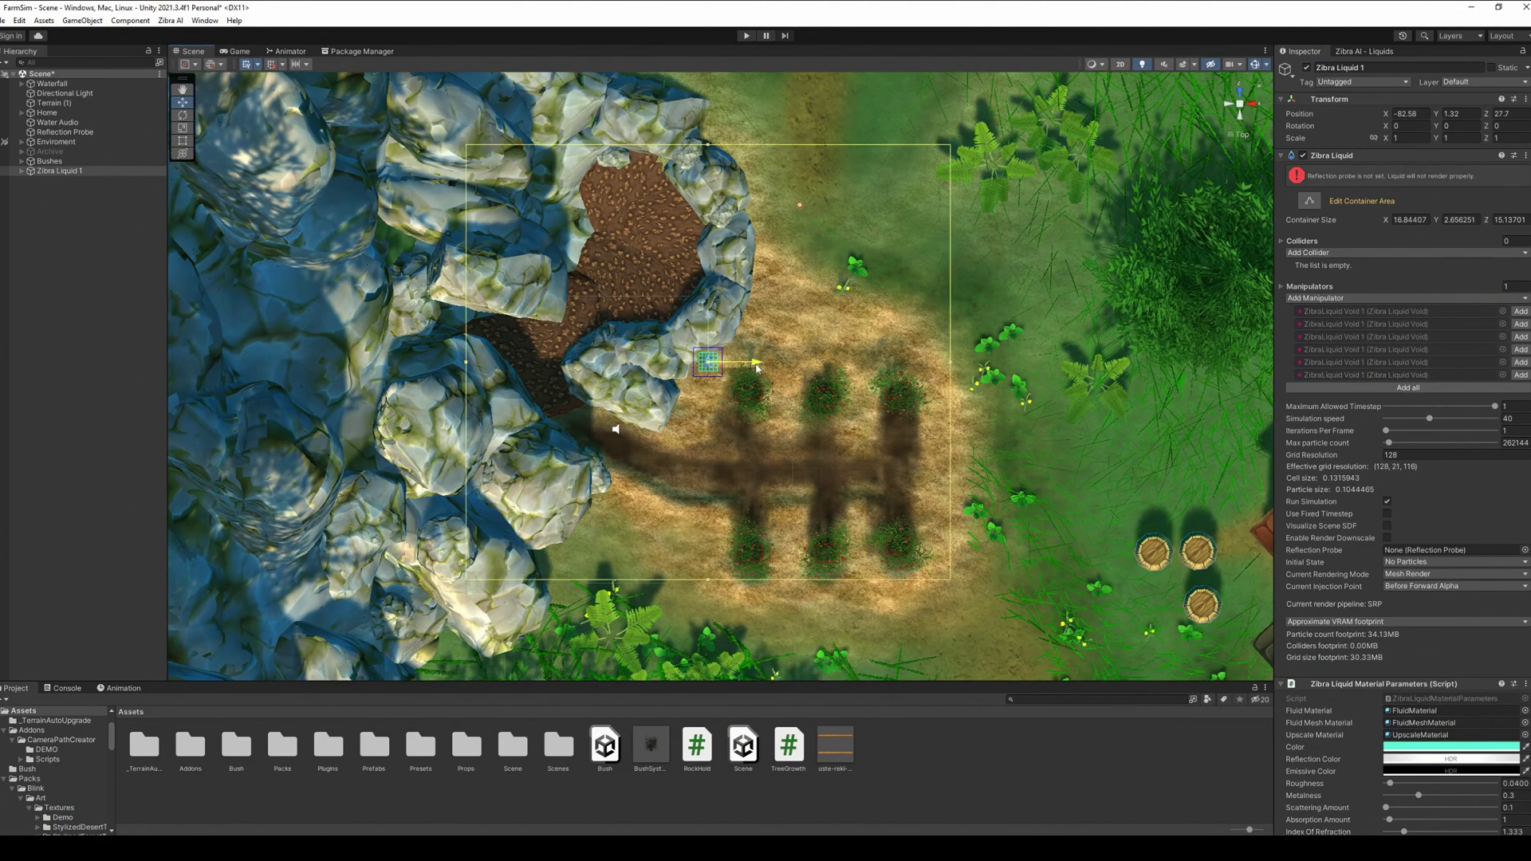
alt+drag(923, 387, 1166, 184)
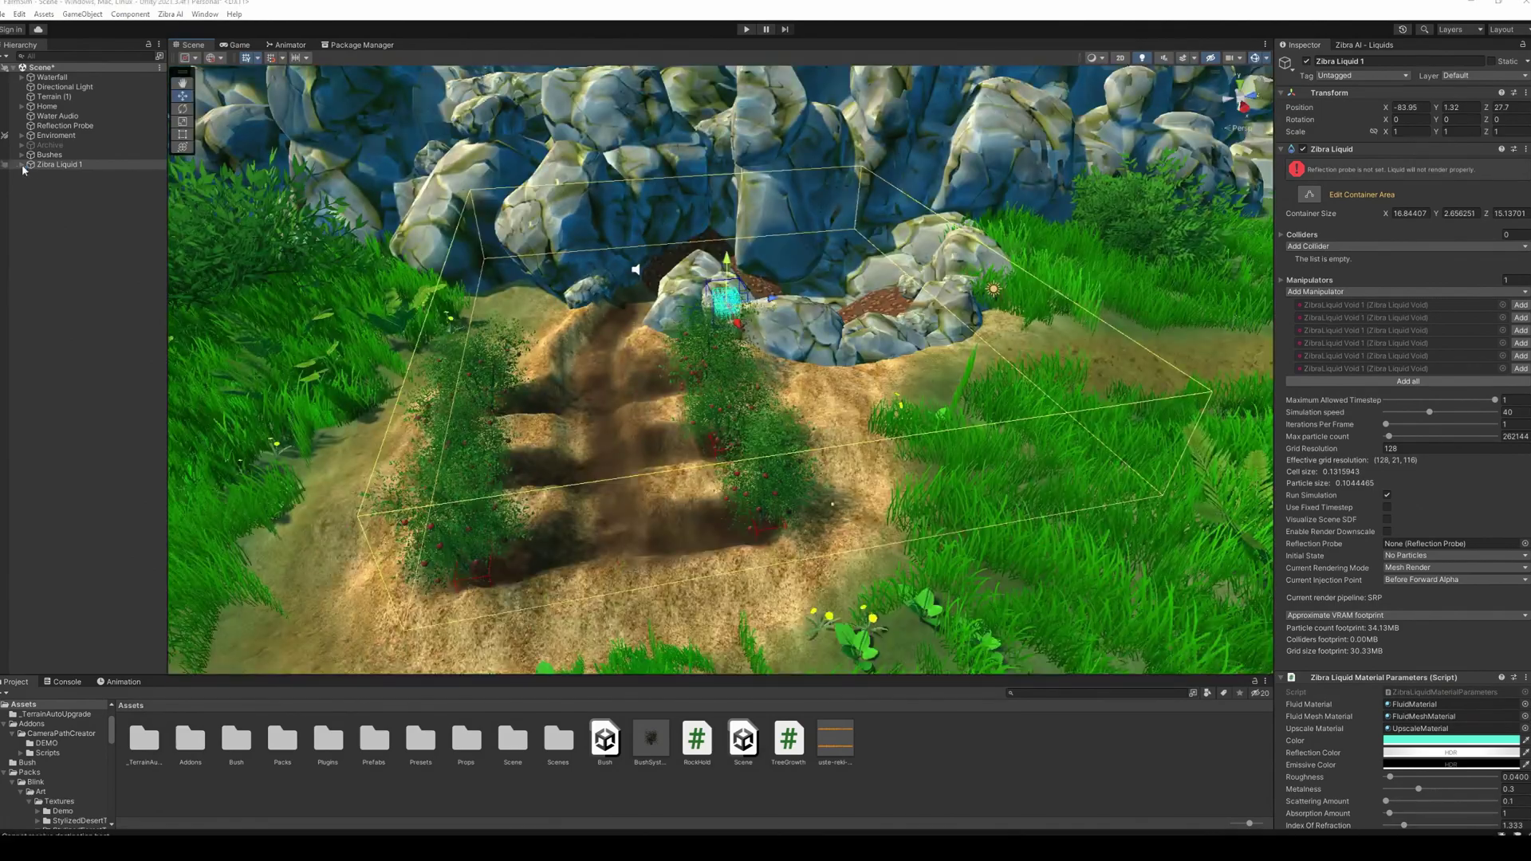
Position the liquid emitter above the pond at about X -8.51, Y 0.94, Z 1.41, scale it to about 0.496 and set Volume Per Sim Time to 0.05
click(21, 165)
click(80, 174)
key(f)
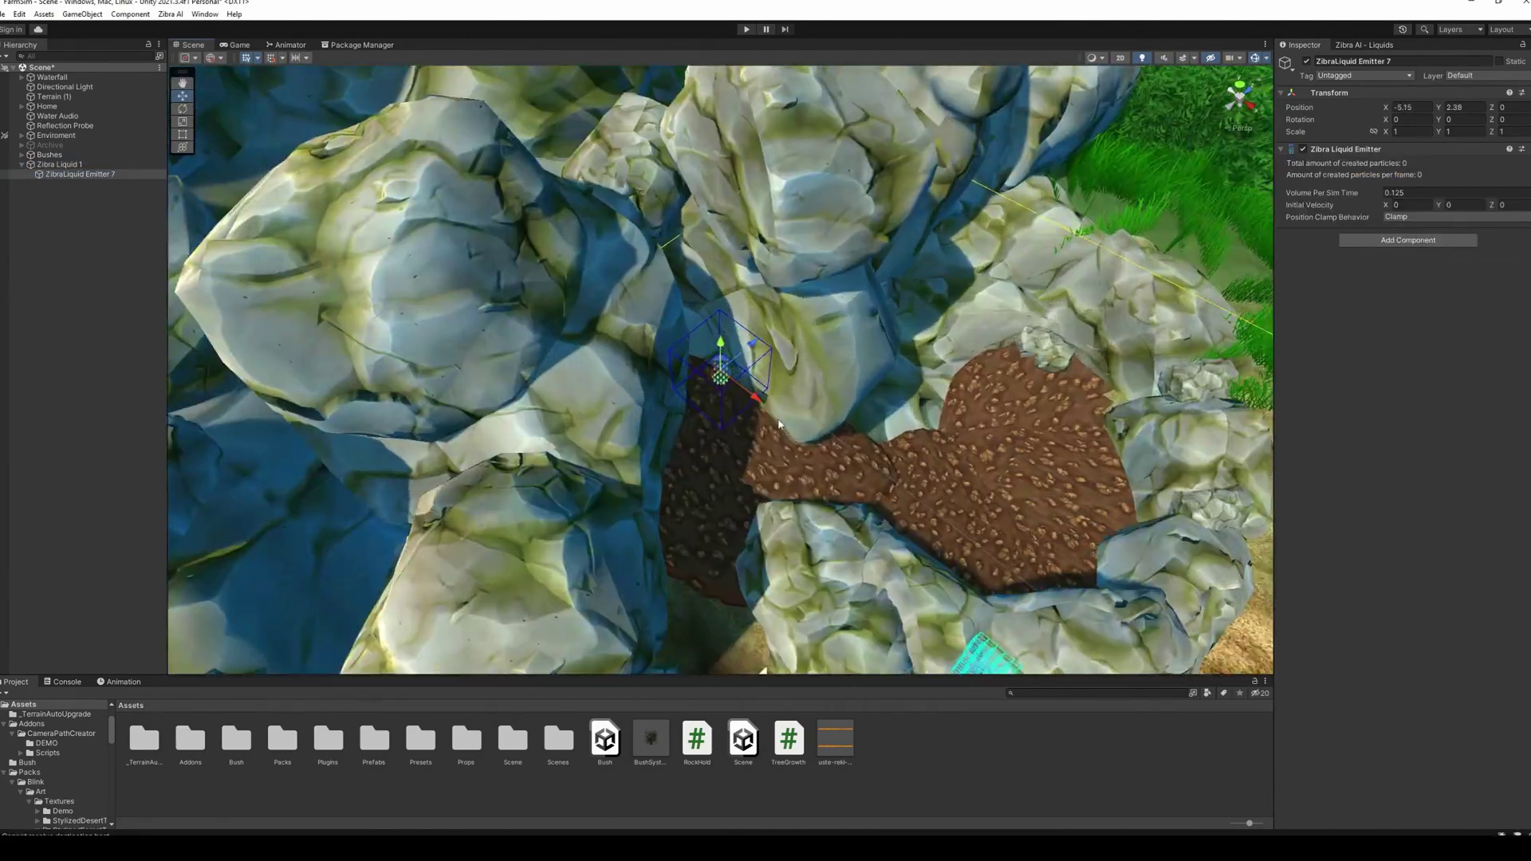
alt+drag(779, 424, 841, 319)
key(ctrl+z)
scroll(699, 295, down, 10)
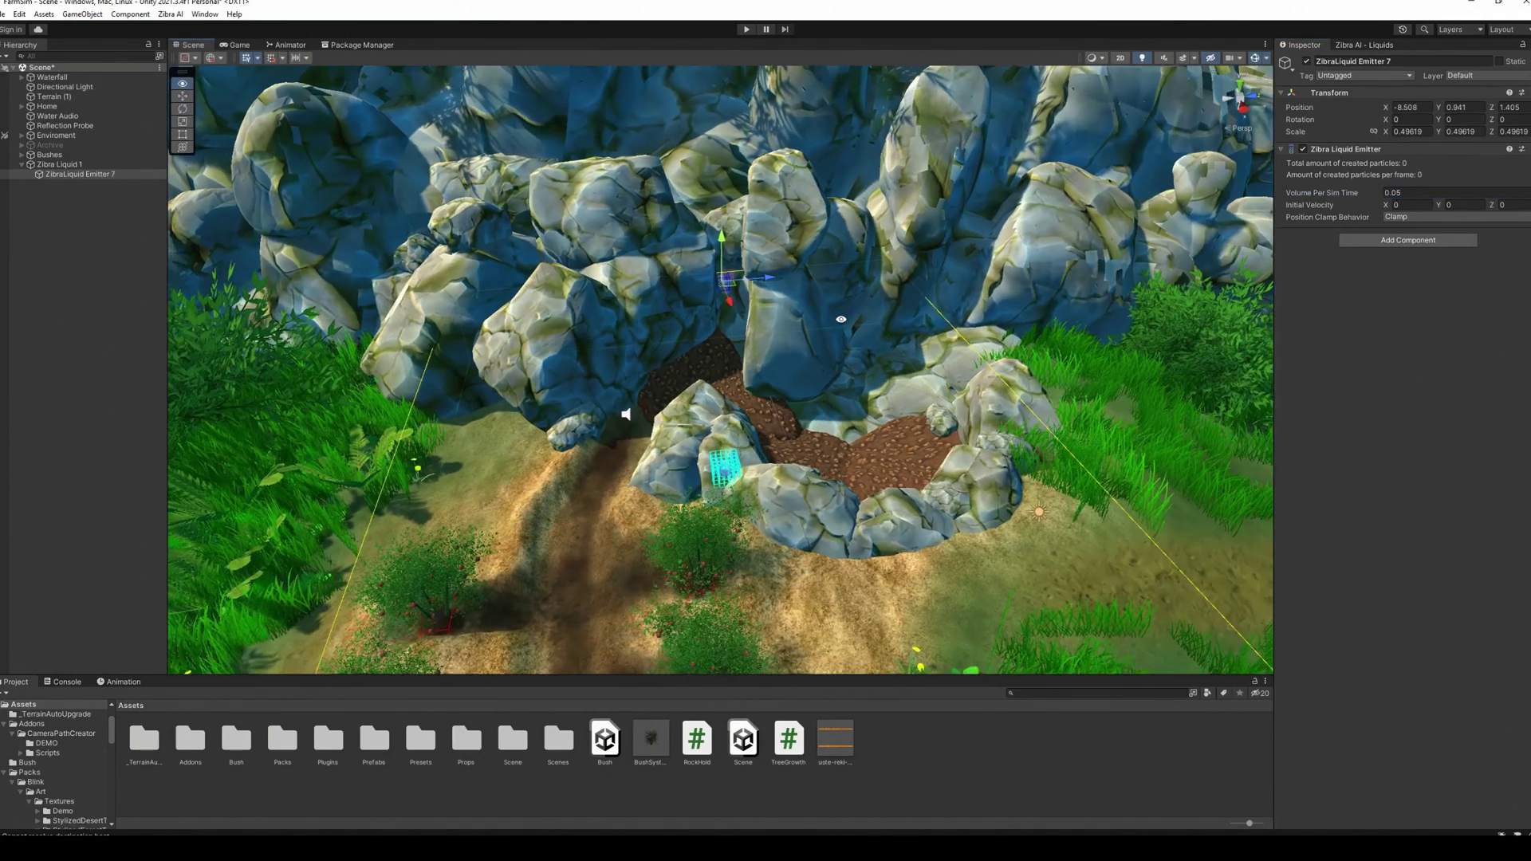
Add a Reflection Probe to the scene and move it above the water channel at about X -84.54, Y 1.80, Z 24.55
right_click(108, 315)
mouse_move(180, 499)
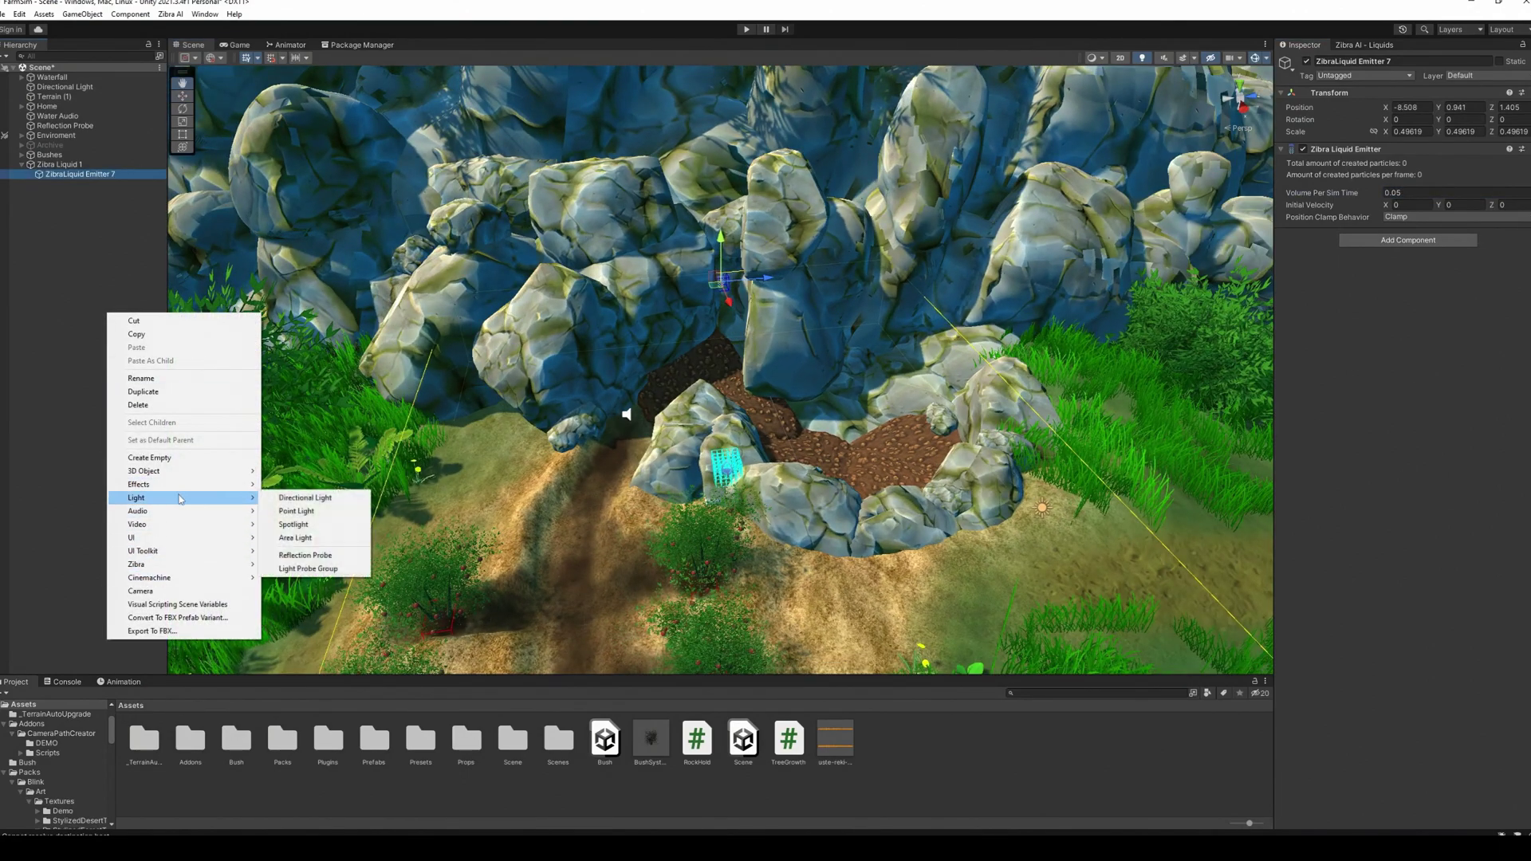
click(305, 555)
alt+drag(718, 447, 725, 383)
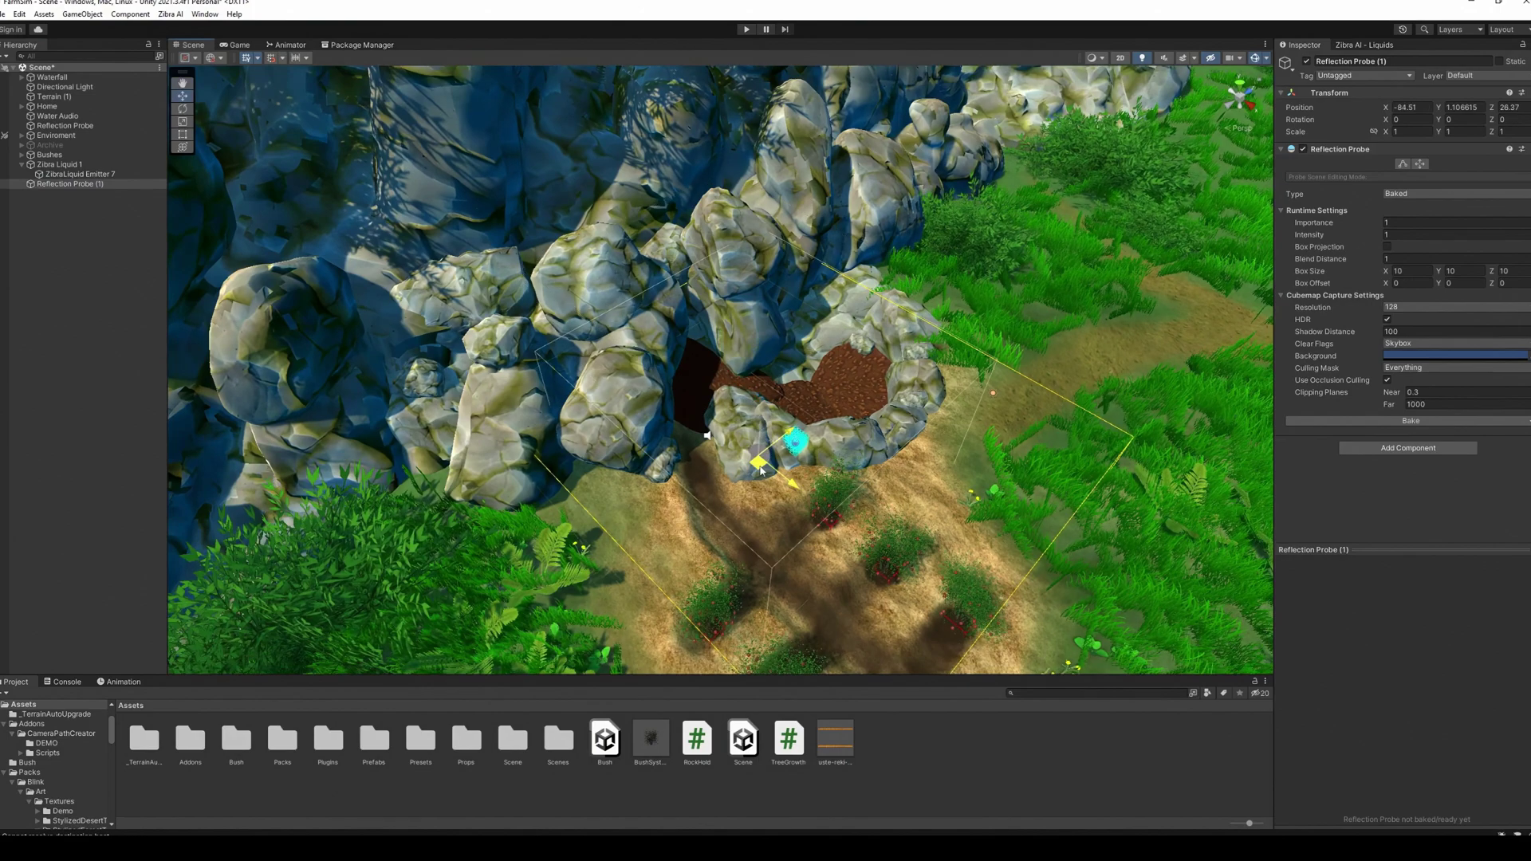
alt+drag(760, 471, 794, 431)
alt+drag(778, 339, 614, 511)
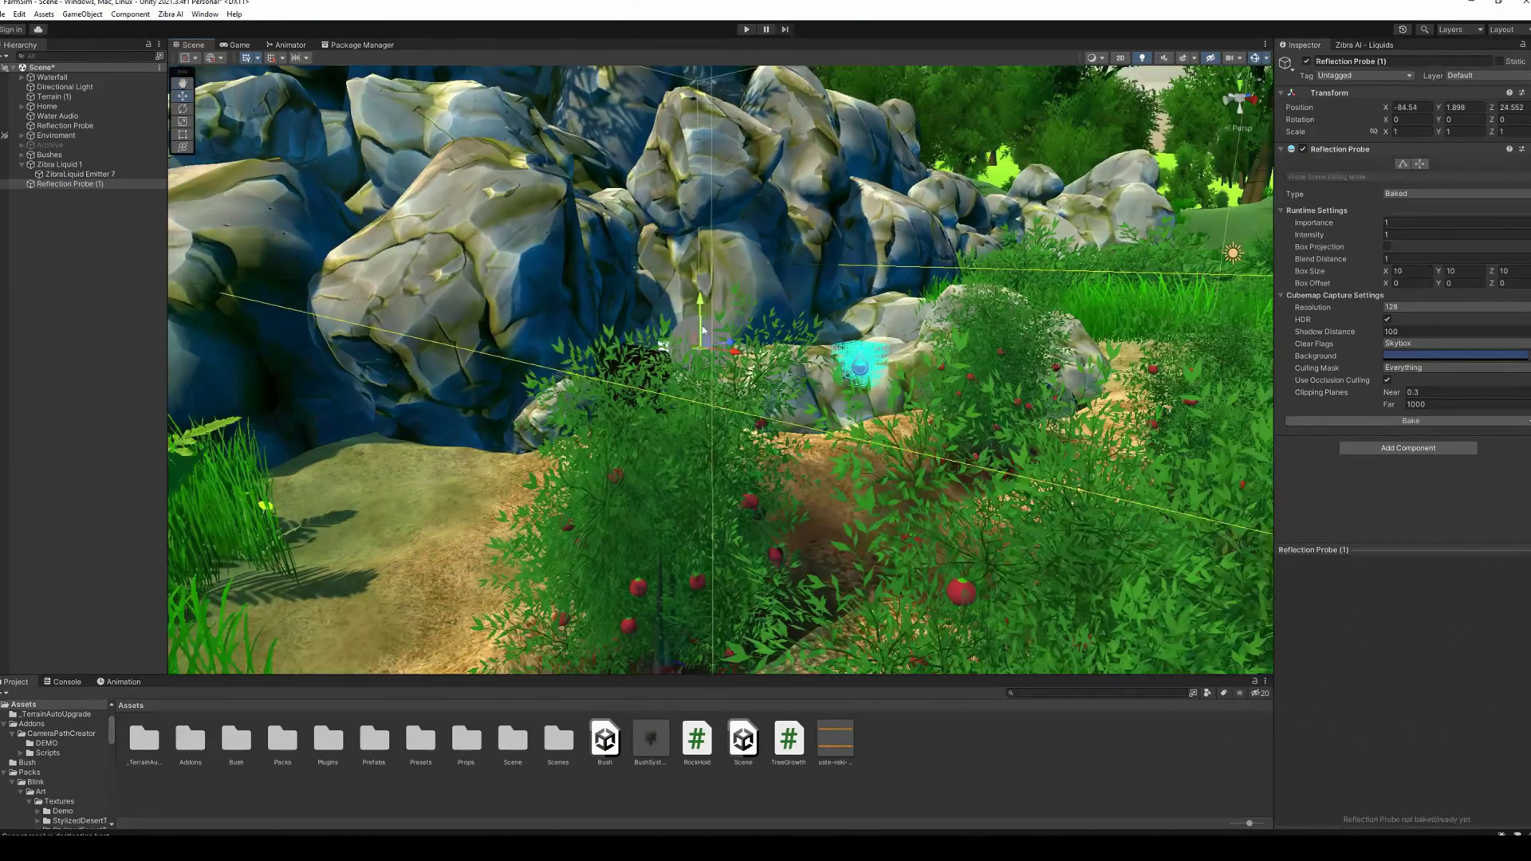
alt+drag(702, 329, 757, 405)
Extend the new Reflection Probe's bounds to about 33.3 × 10 × 31.3 around the farm area and bake the probe
click(1403, 164)
drag(941, 335, 343, 422)
drag(558, 263, 919, 338)
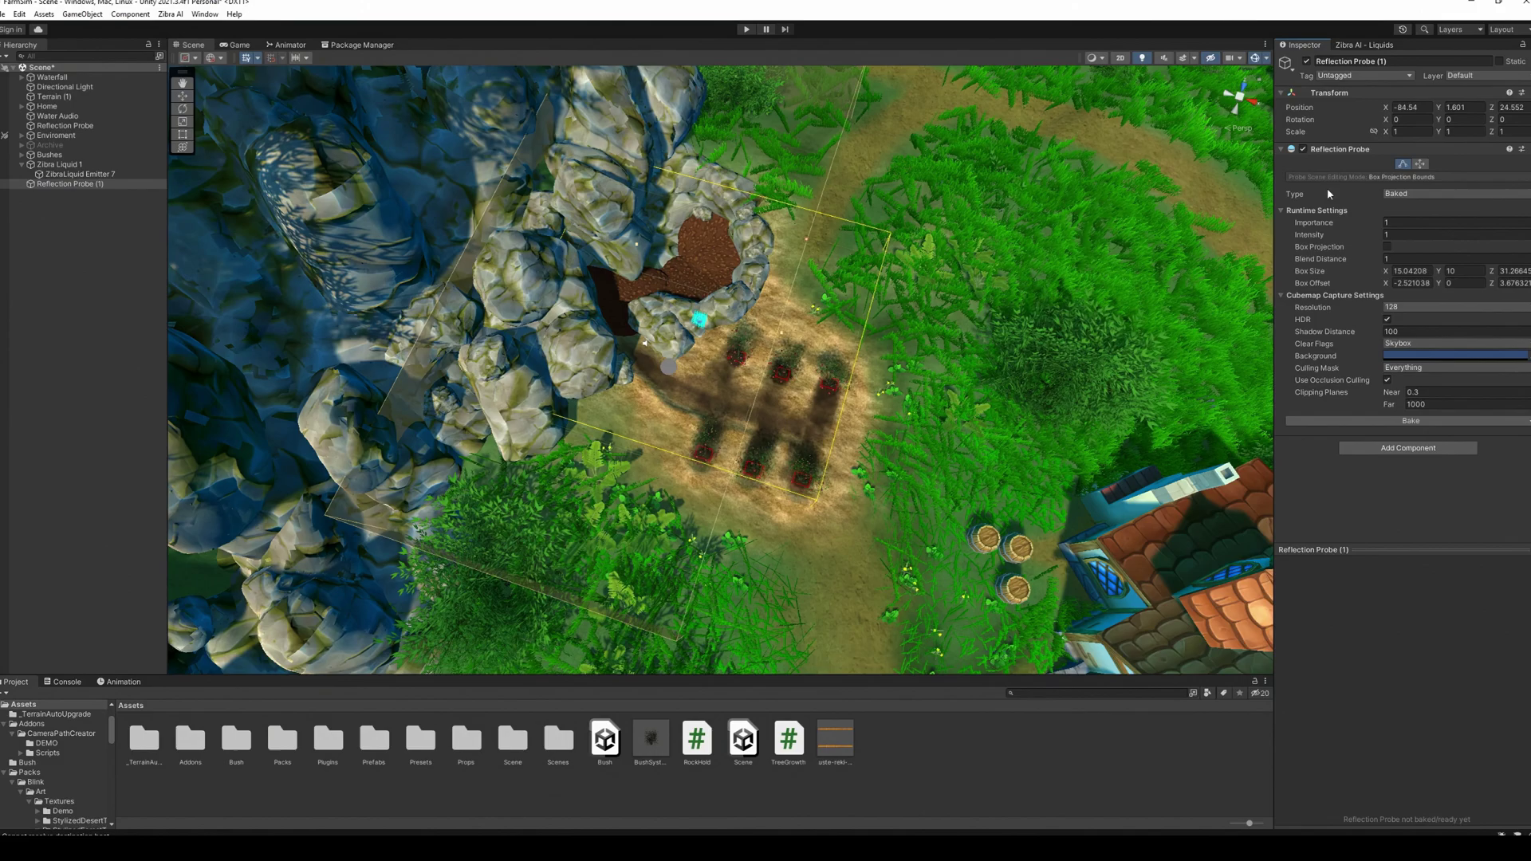
drag(782, 337, 837, 359)
scroll(1156, 311, up, 3)
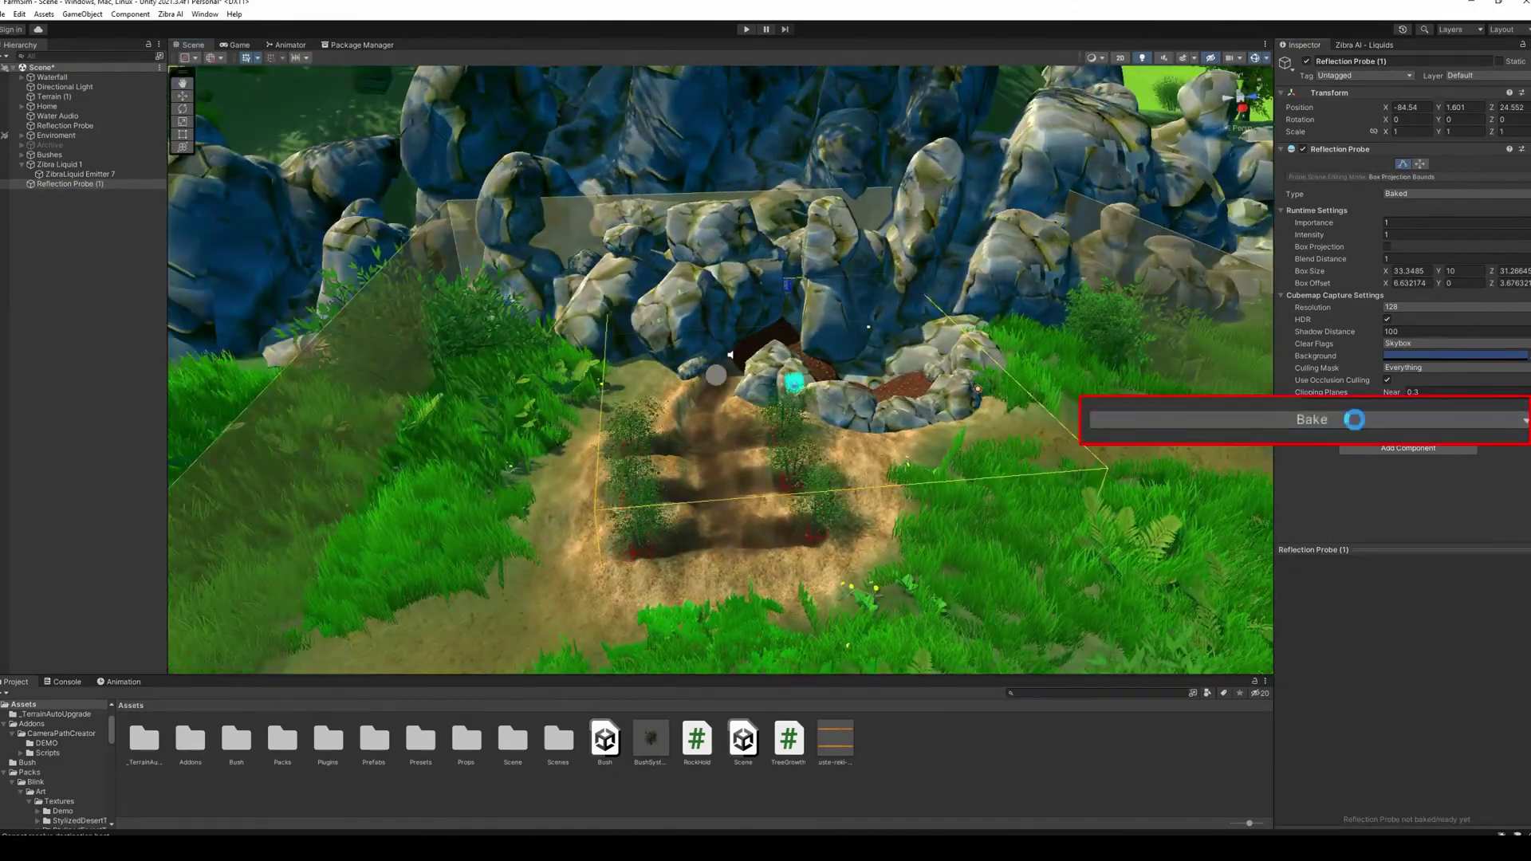
click(1434, 420)
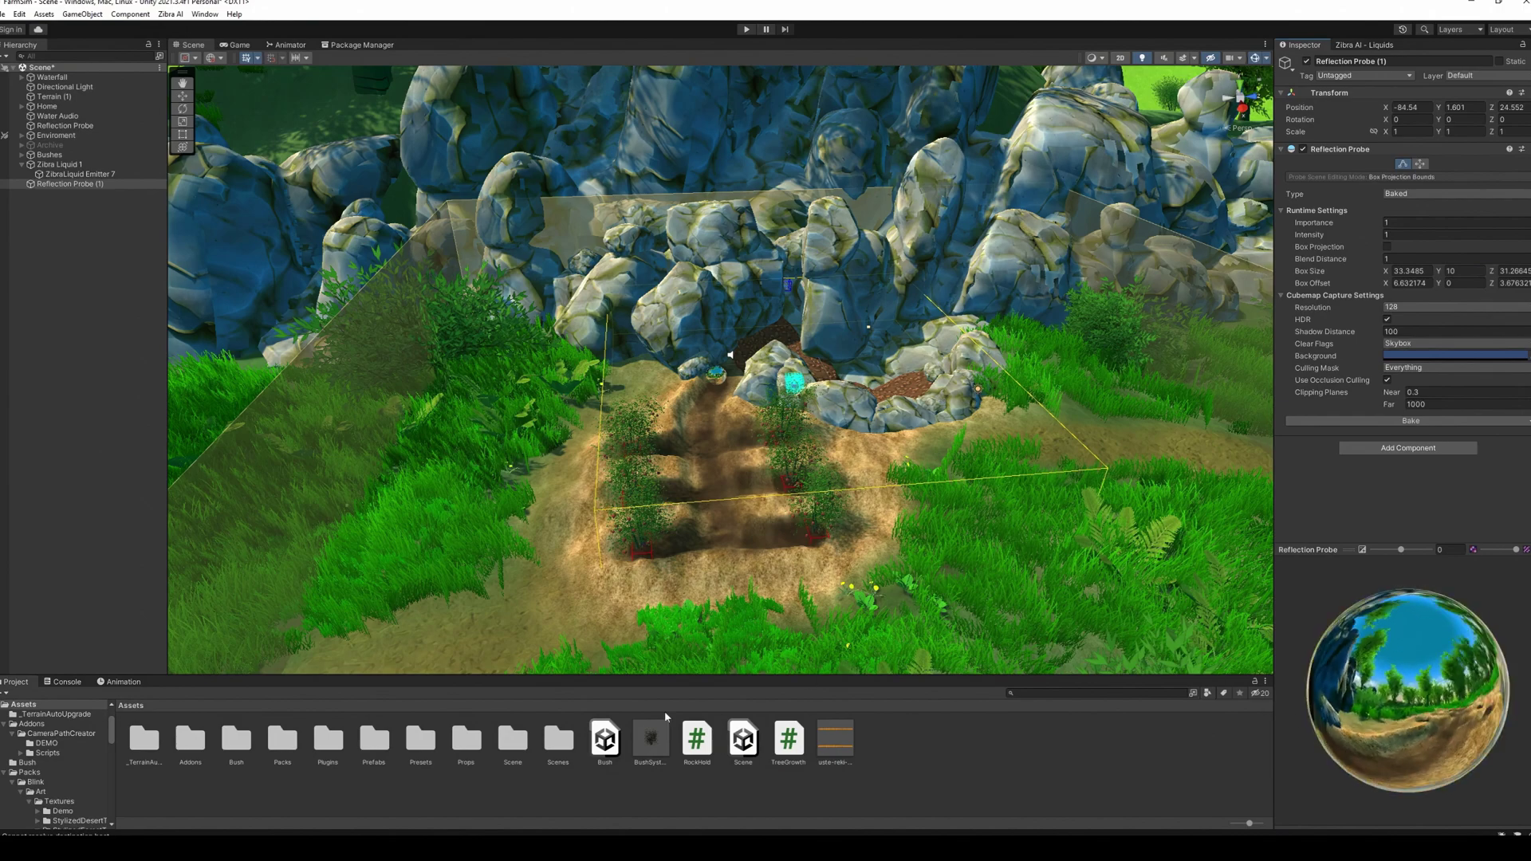
Add a Zibra Neural Collider to all rocks in the waterfall's rock group, from Rock_01_low to Rock_02_low (8)
click(850, 424)
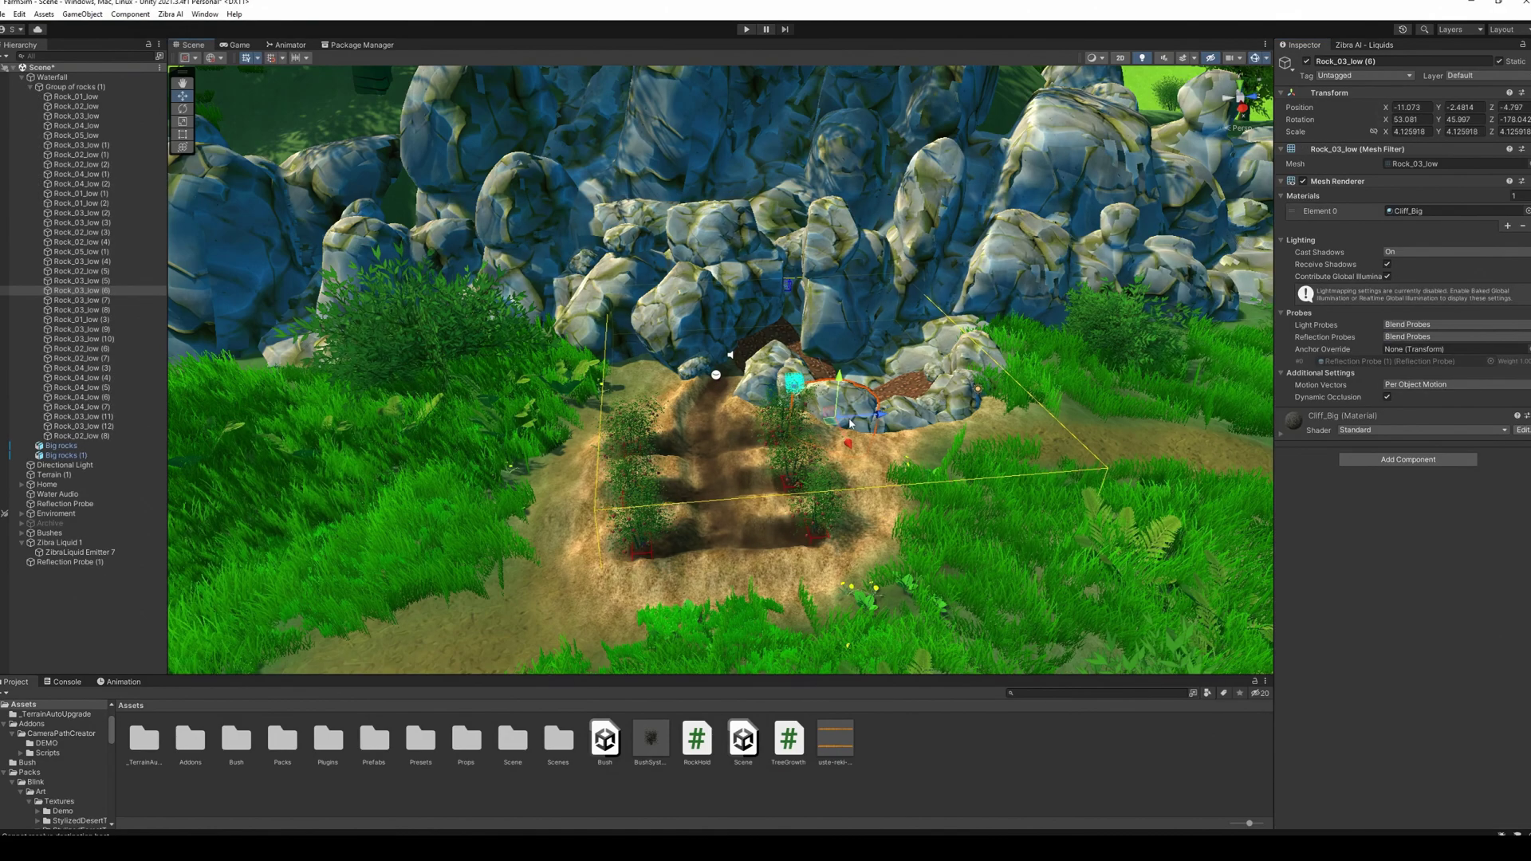
alt+drag(883, 437, 876, 558)
click(730, 396)
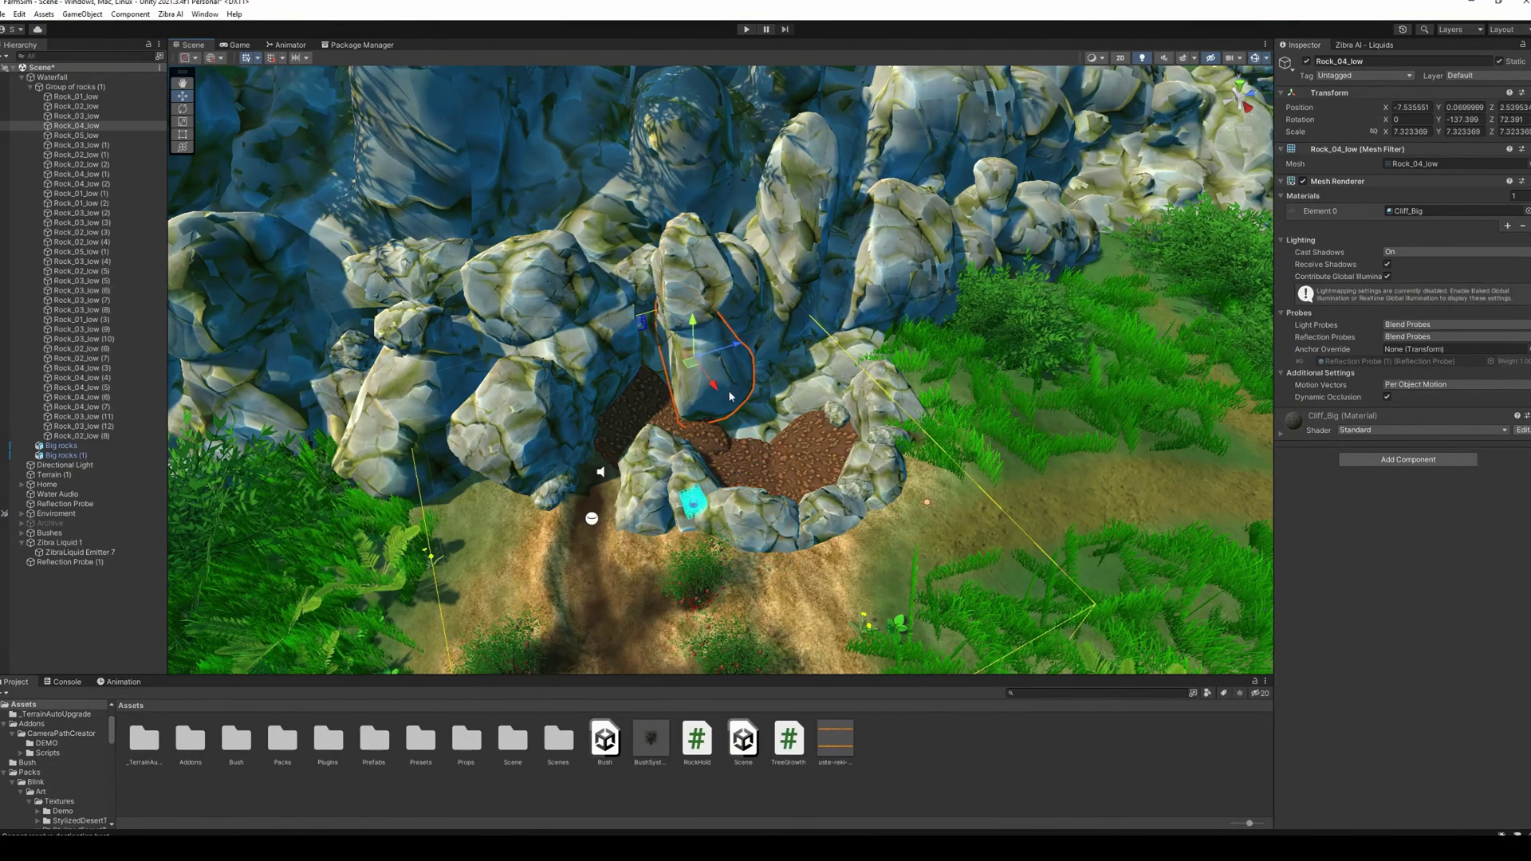
click(75, 96)
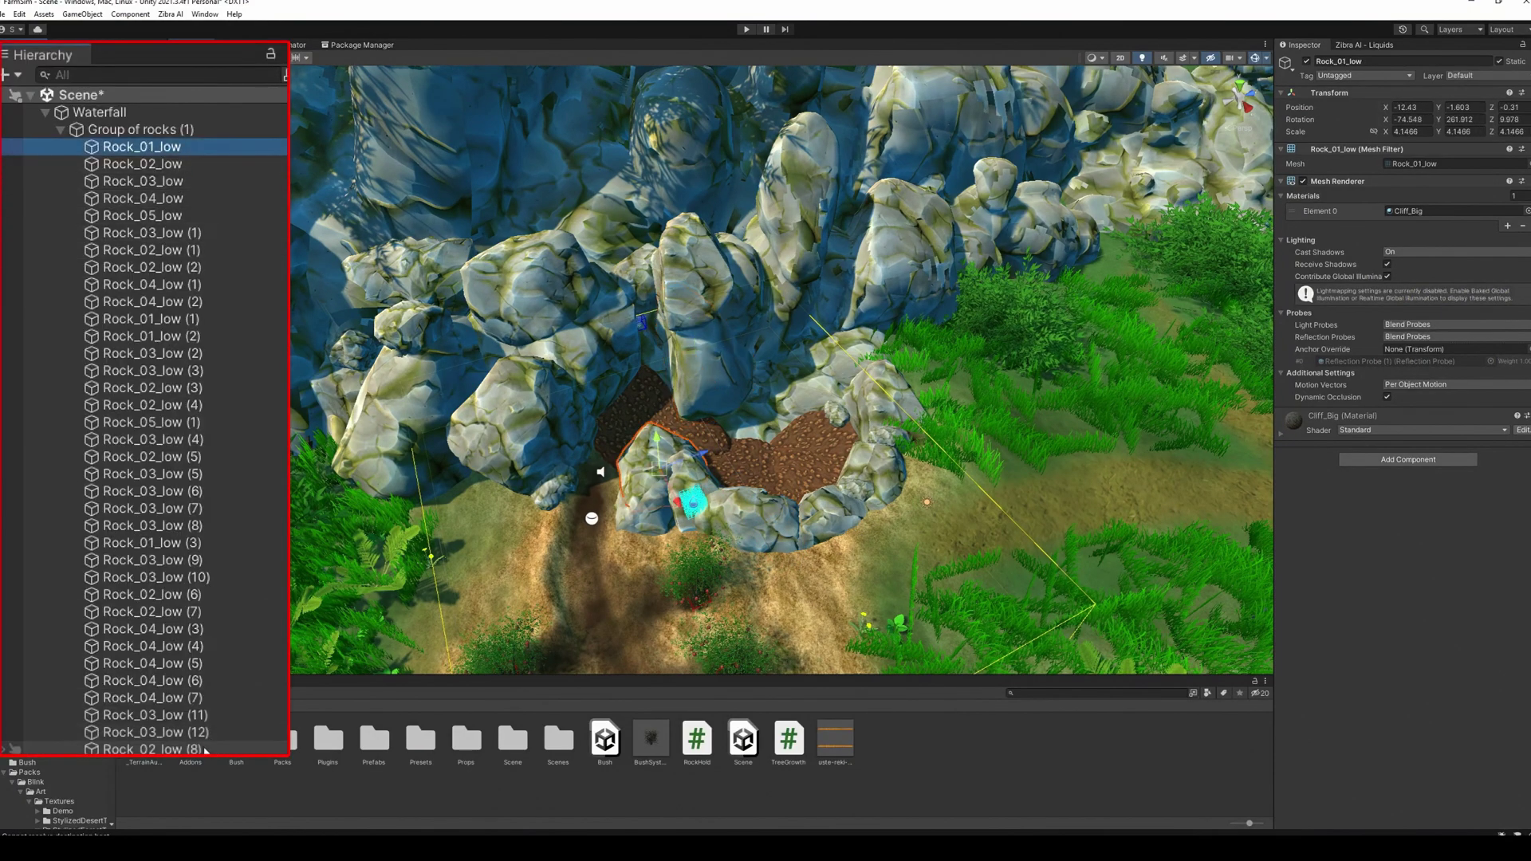
shift+click(75, 436)
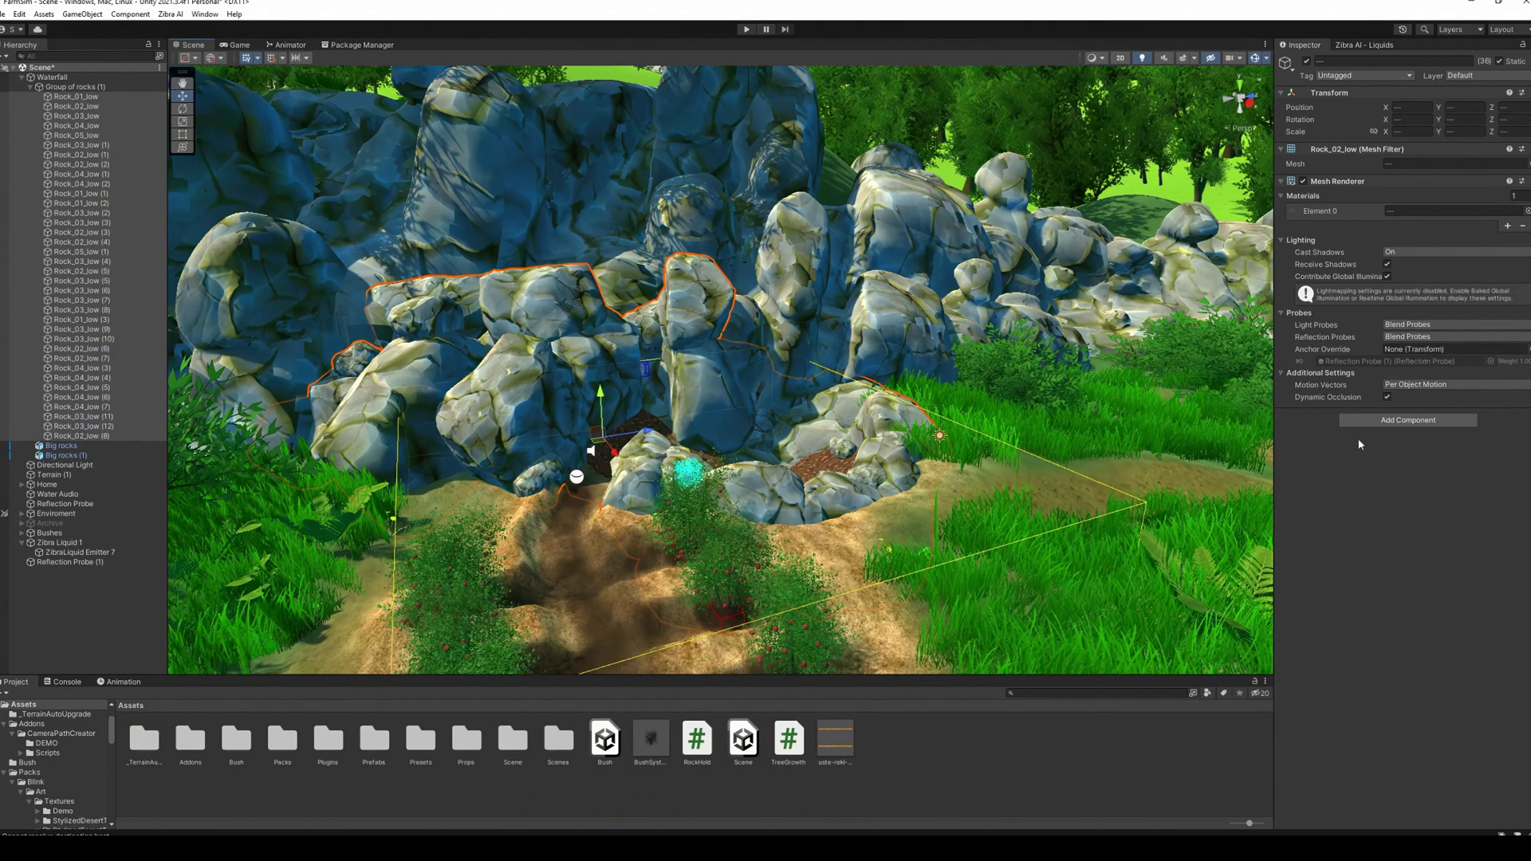
click(1397, 421)
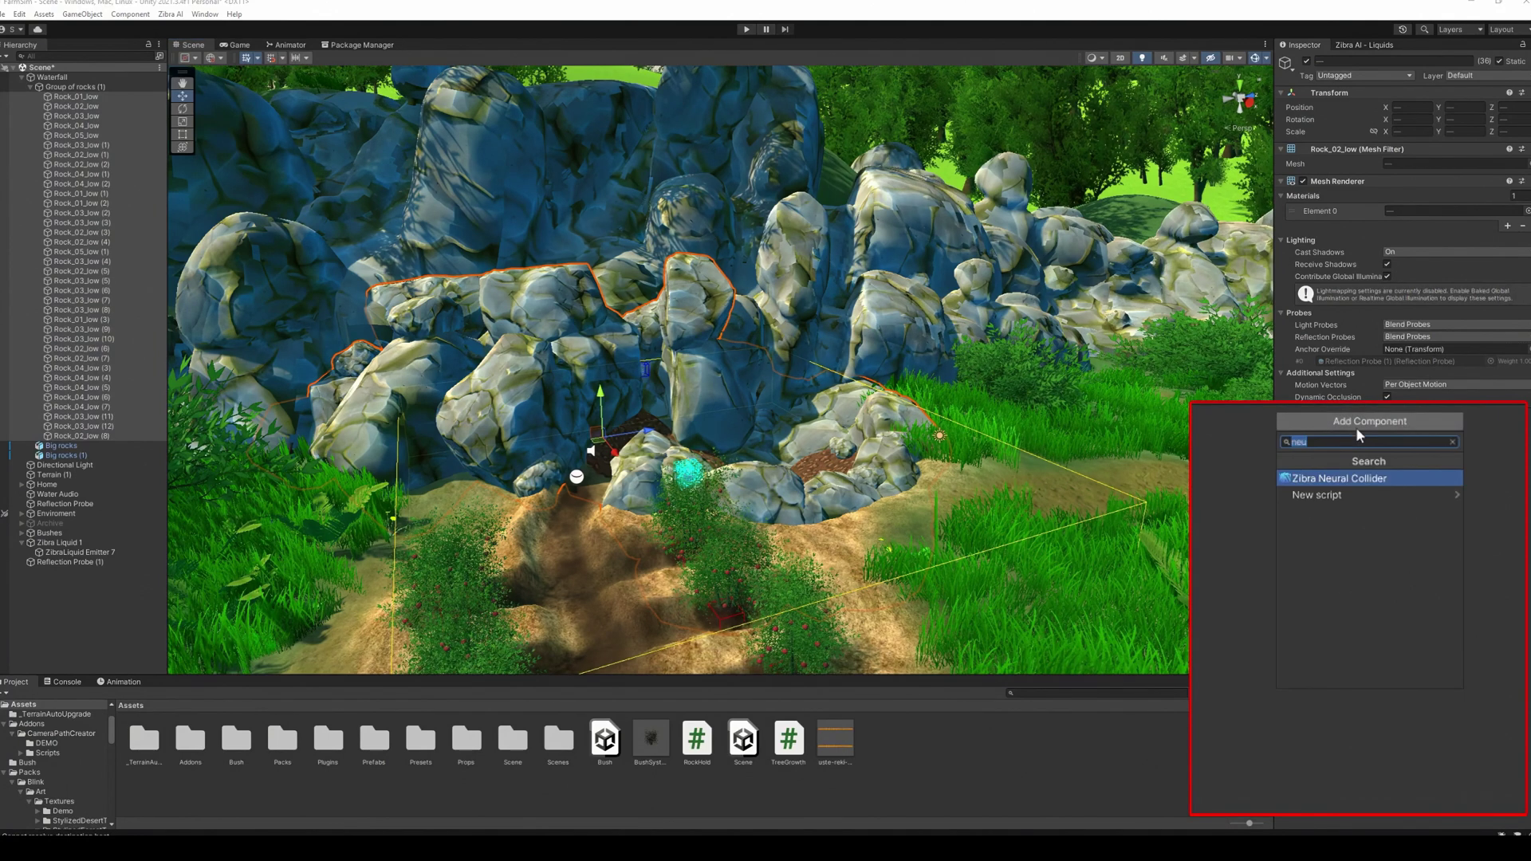
click(1341, 479)
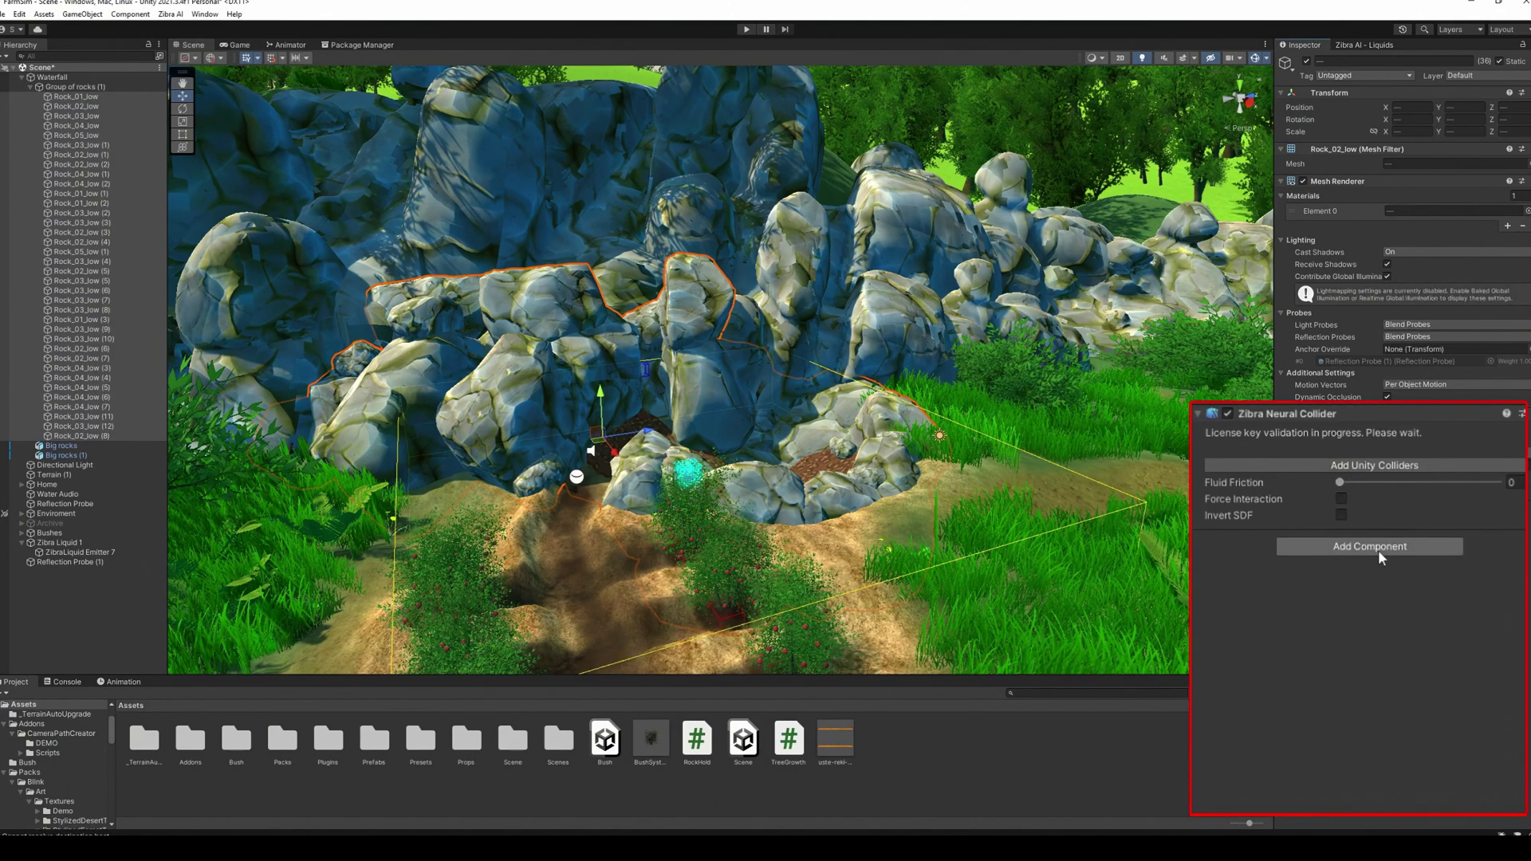
Add a Mesh Collider to the selected rocks and set their neural colliders' Fluid Friction to about 0.316
text(col)
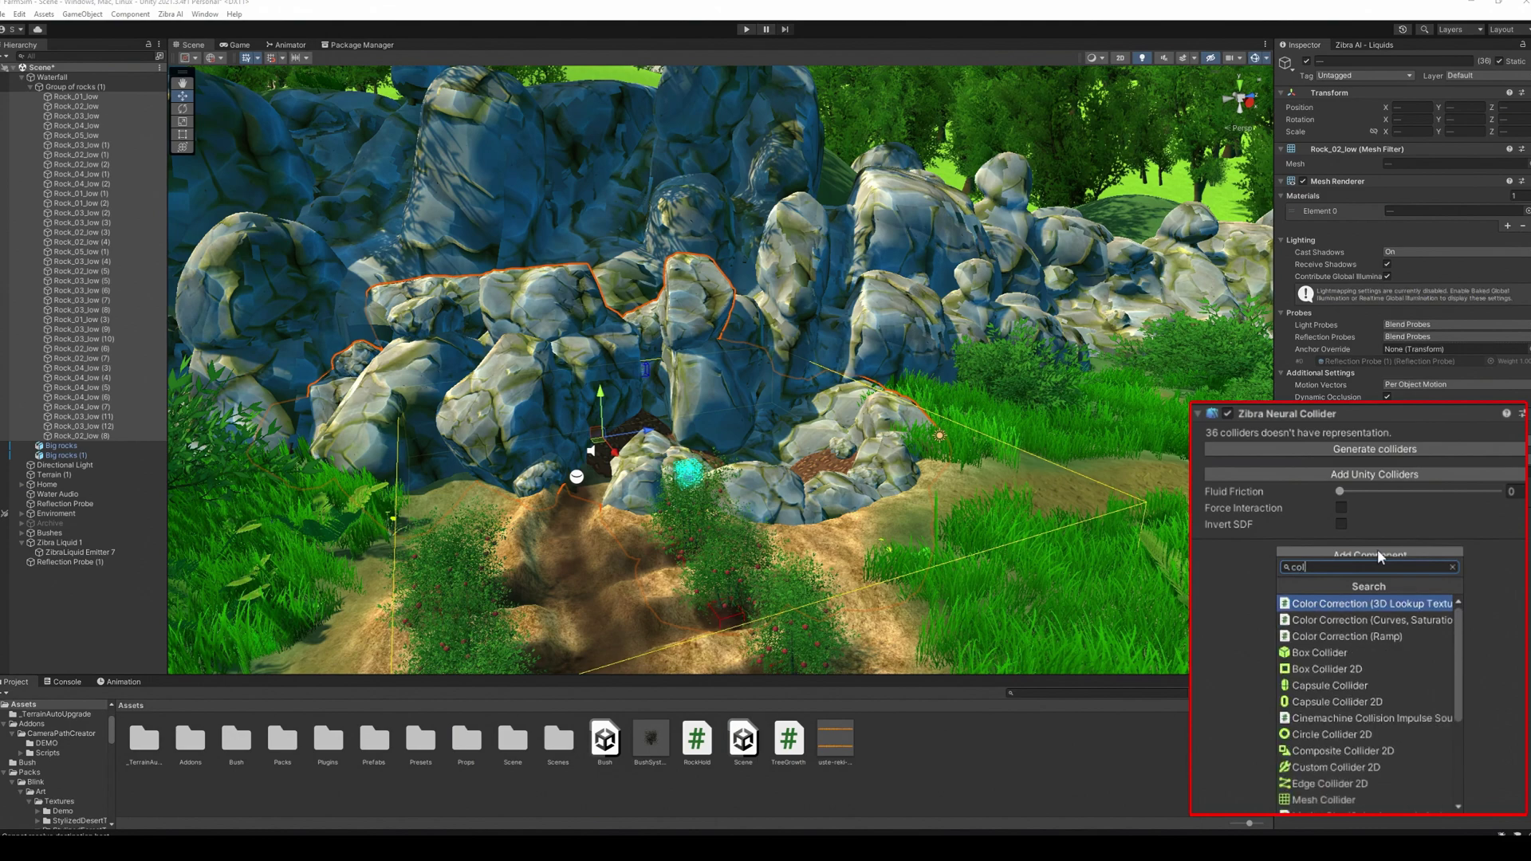
click(1344, 801)
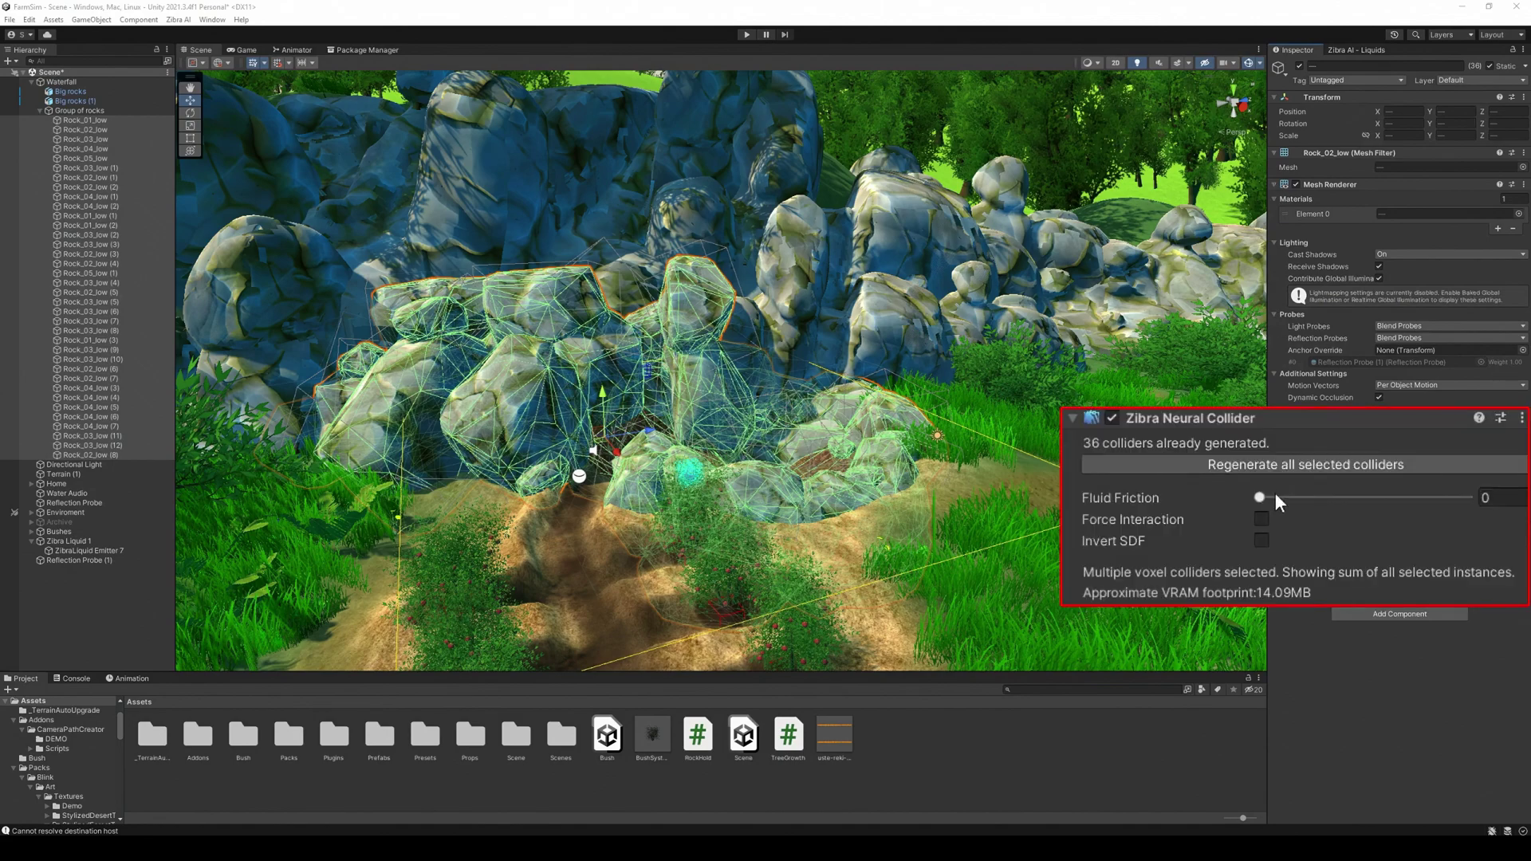
click(1419, 458)
click(1414, 458)
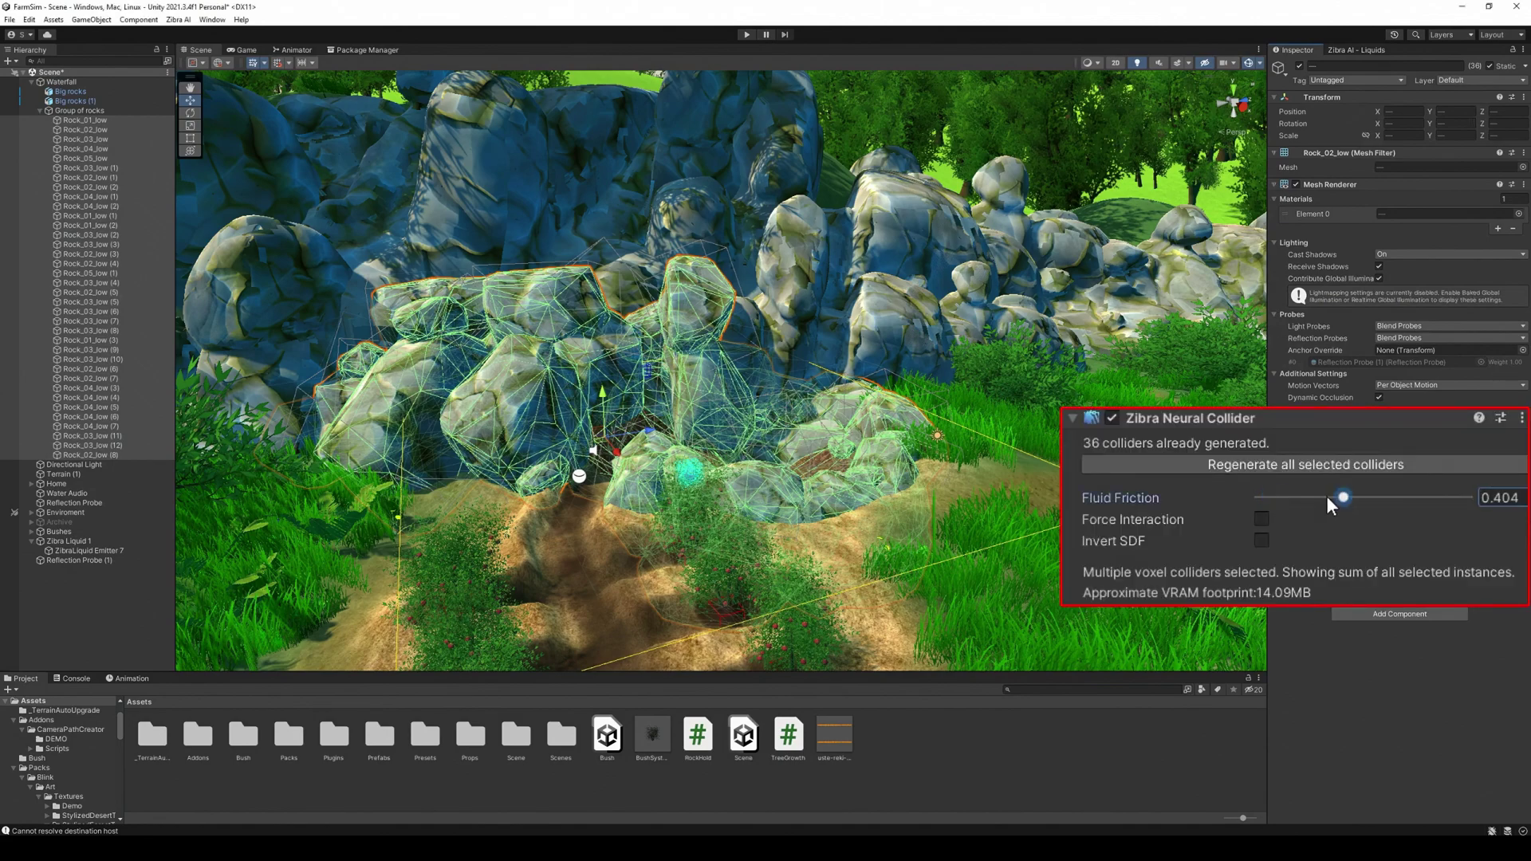
alt+drag(717, 446, 869, 448)
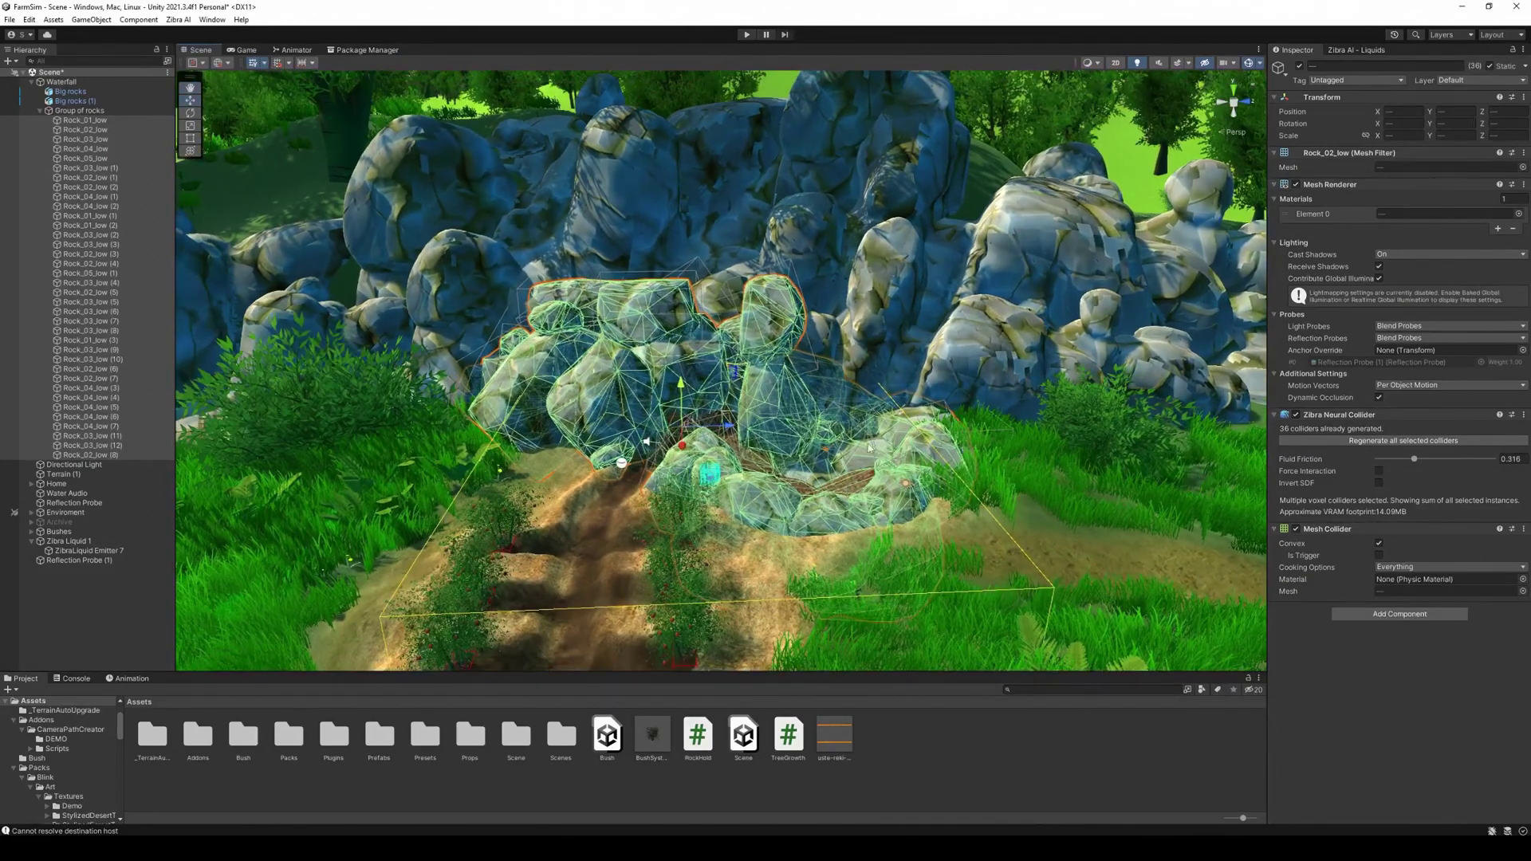
click(40, 111)
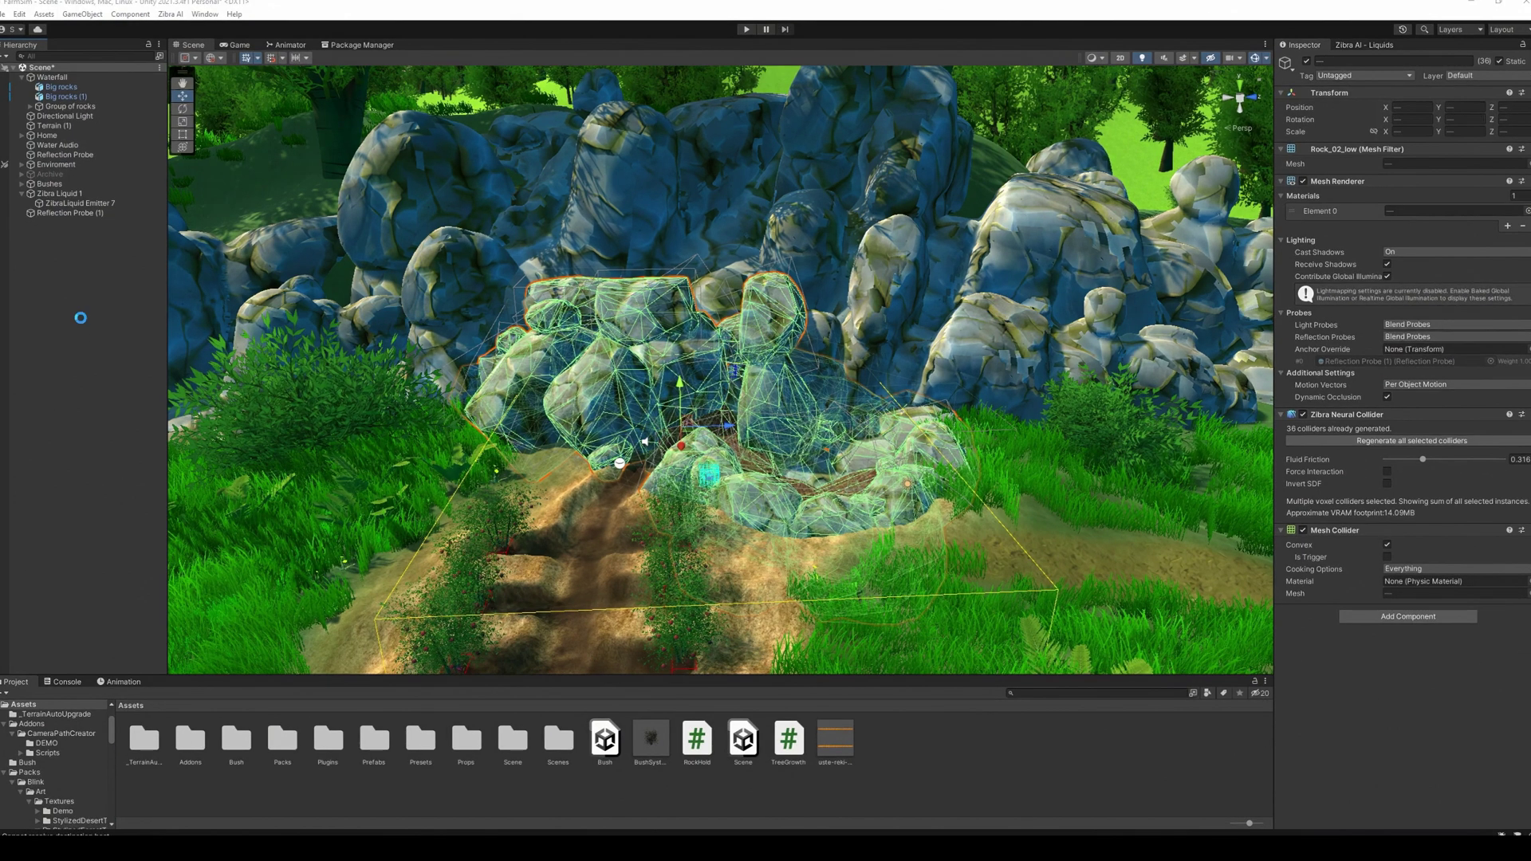
Create a cube and move and rotate it into place along the edge of the water channel near the pond outlet
right_click(81, 317)
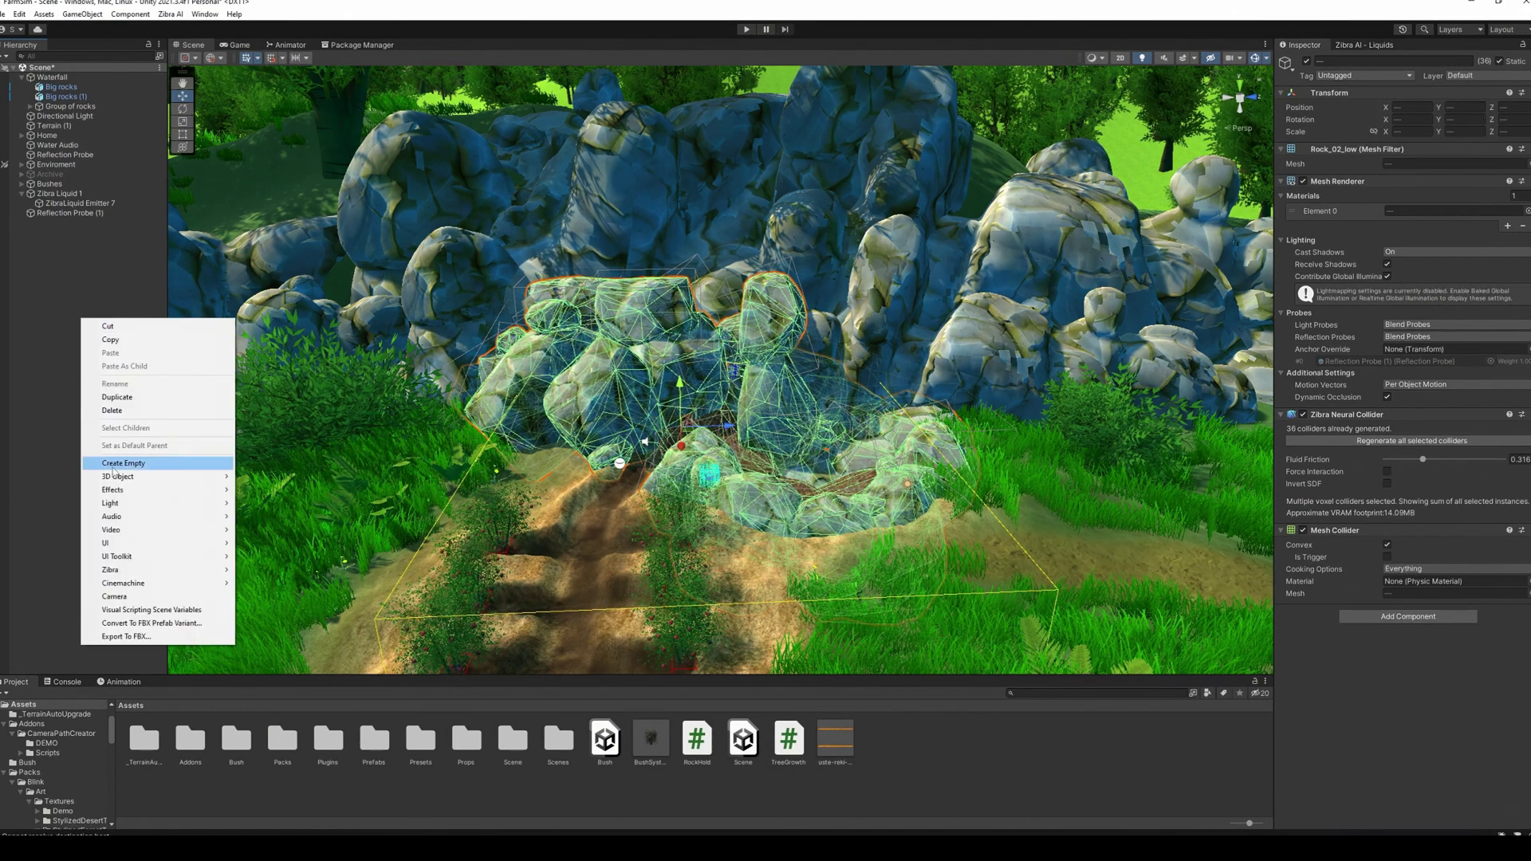
mouse_move(183, 471)
click(287, 475)
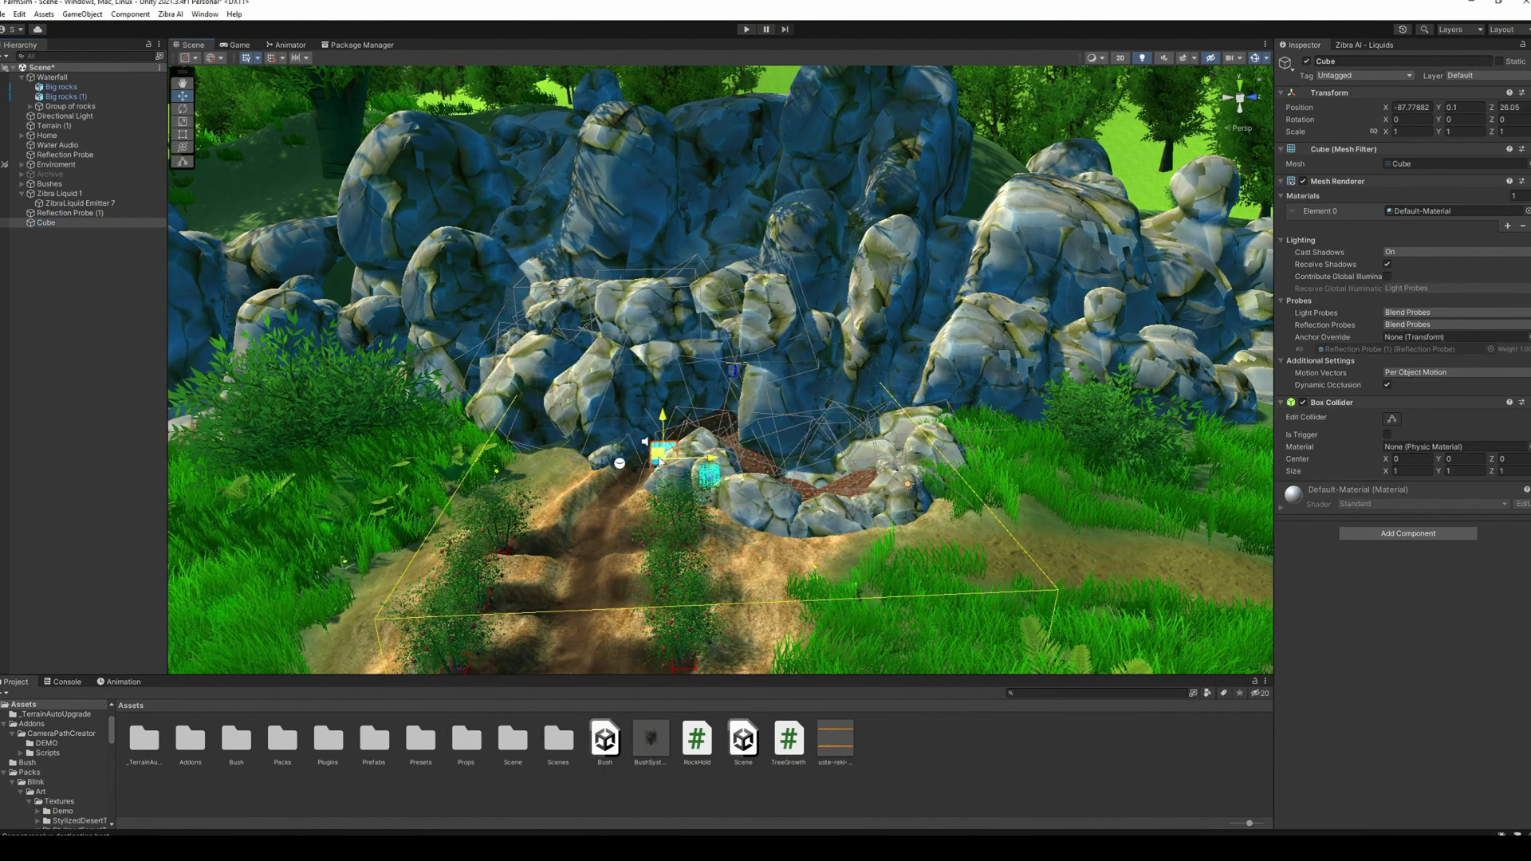
key(f)
drag(668, 470, 702, 334)
key(e)
scroll(727, 413, down, 5)
Duplicate the cube repeatedly and fit the copies along the channel banks and around the bush beds, grouped under Gutters
key(ctrl+d)
key(ctrl+d)
key(ctrl+d)
key(w)
key(ctrl+d)
key(ctrl+d)
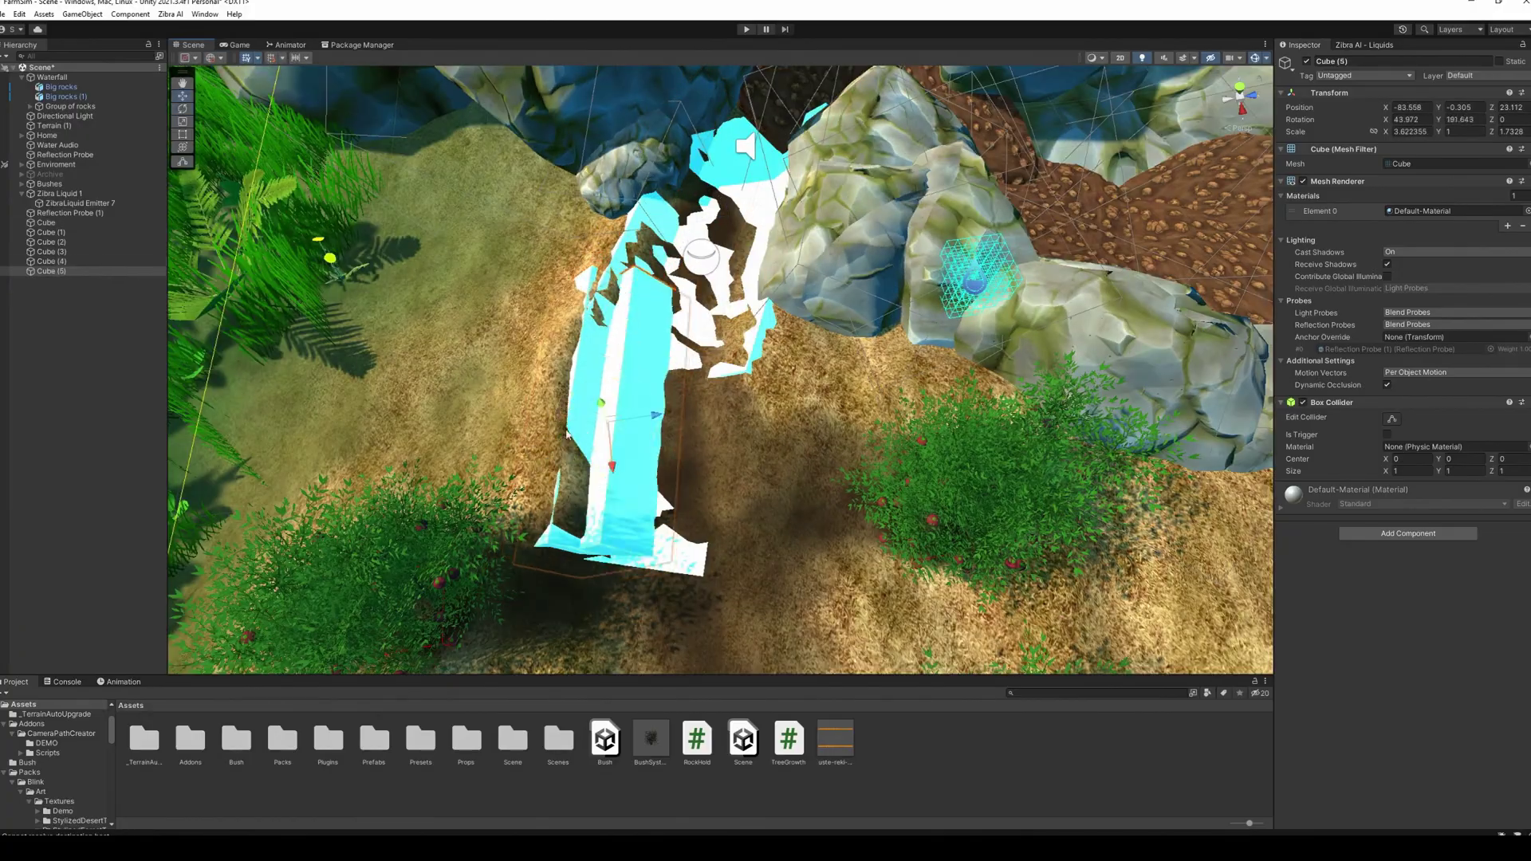
drag(702, 415, 725, 466)
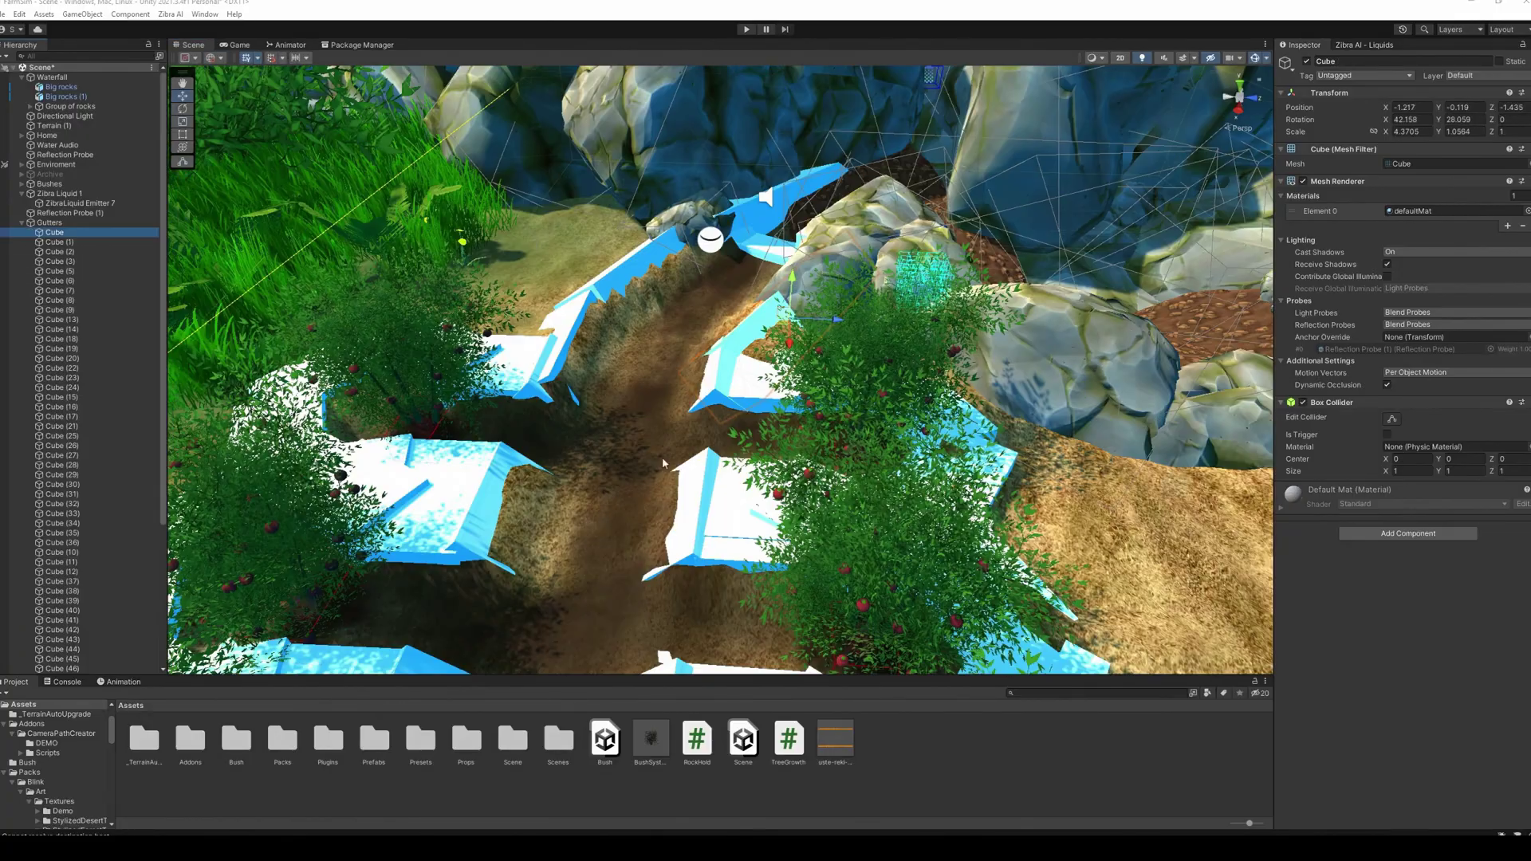
Disable the Mesh Renderer and Box Collider on all cubes in the Gutters group
alt+drag(662, 457, 478, 590)
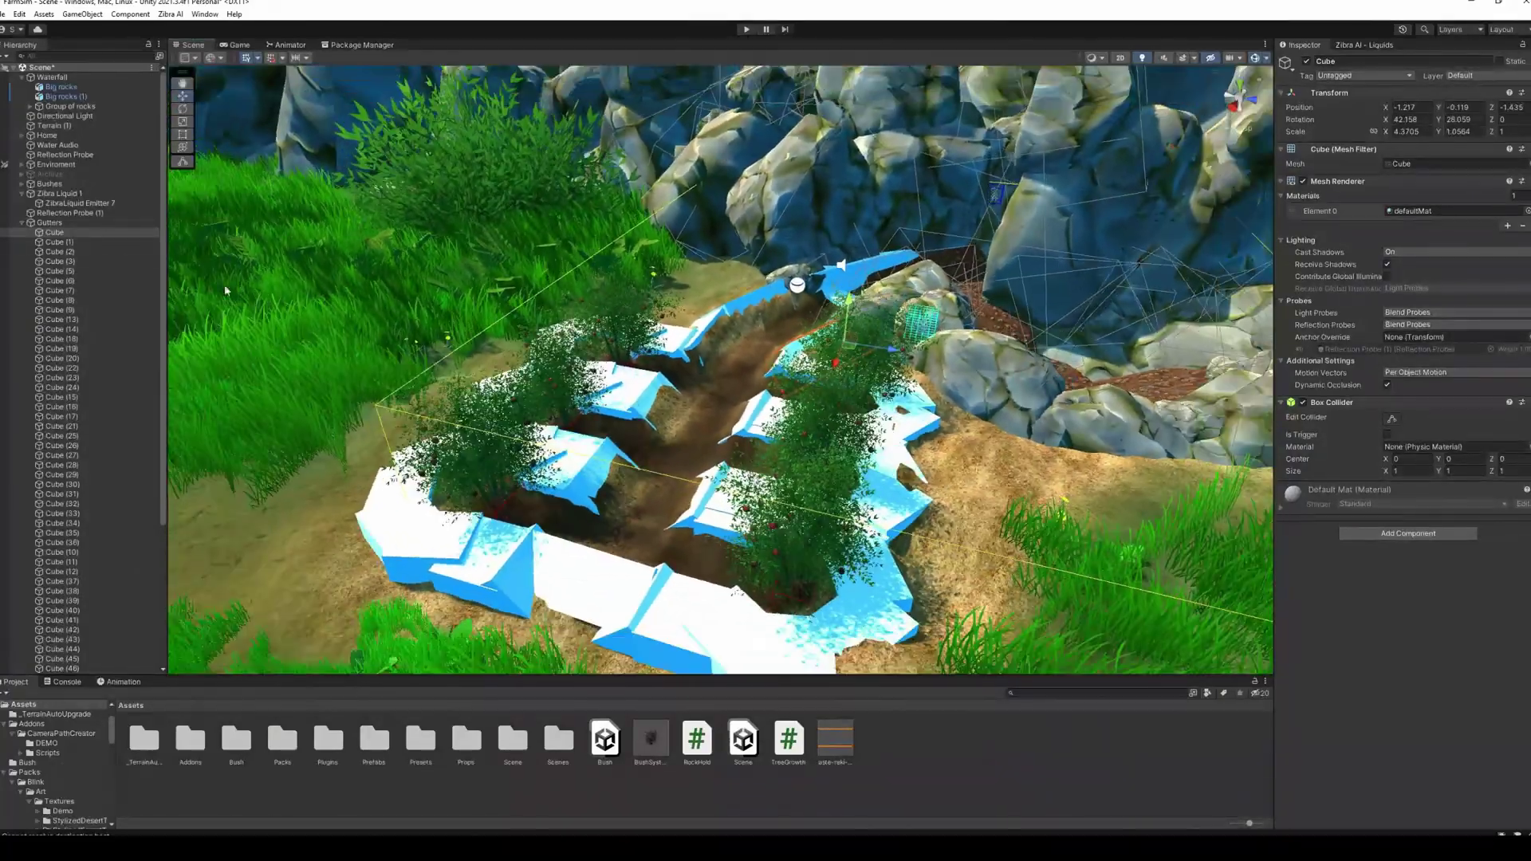
scroll(50, 659, down, 5)
shift+click(67, 670)
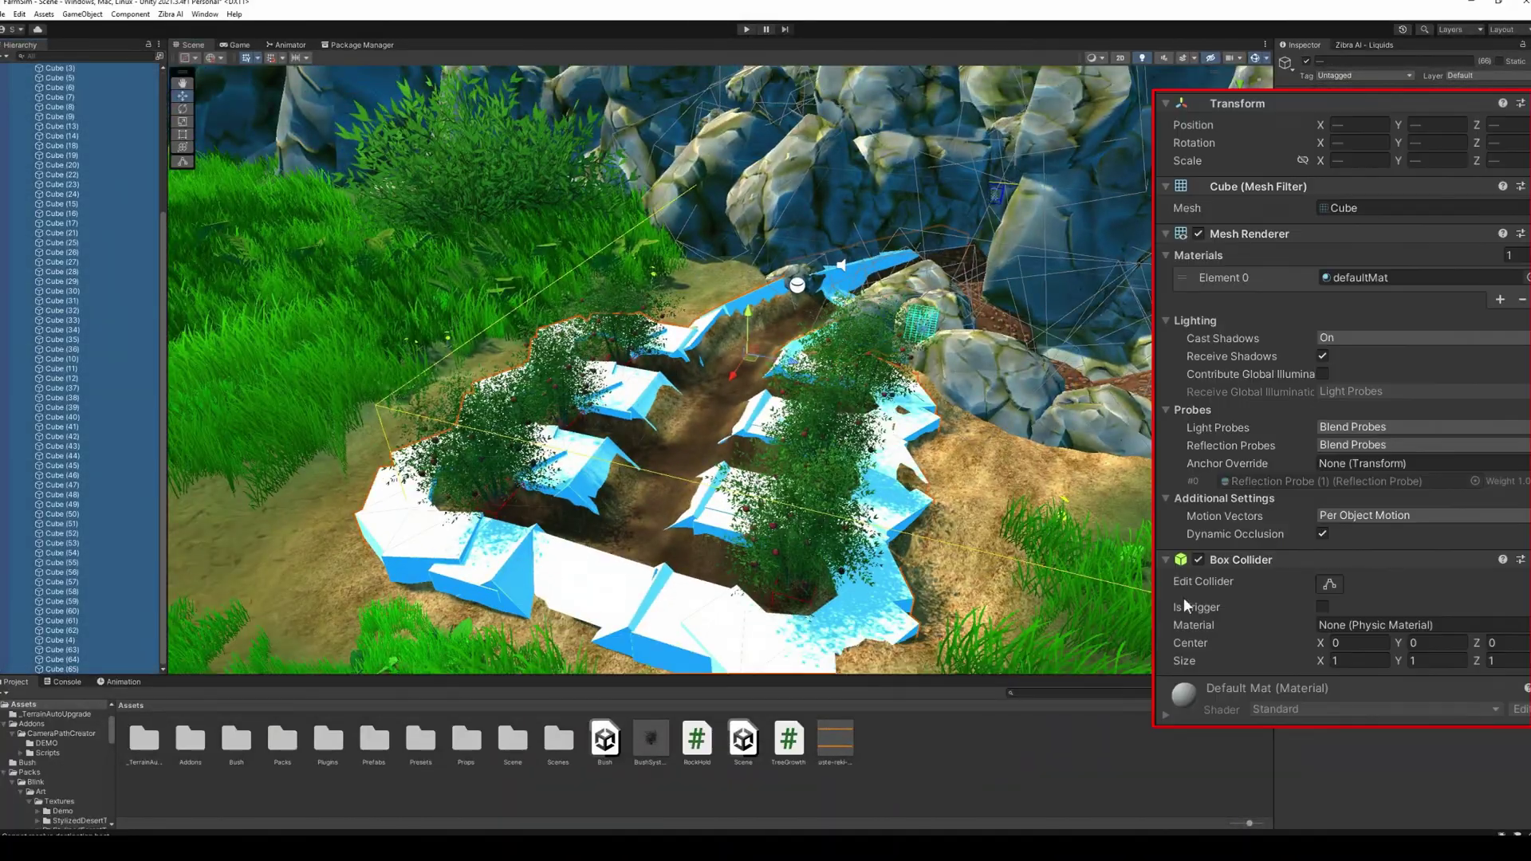
click(1199, 233)
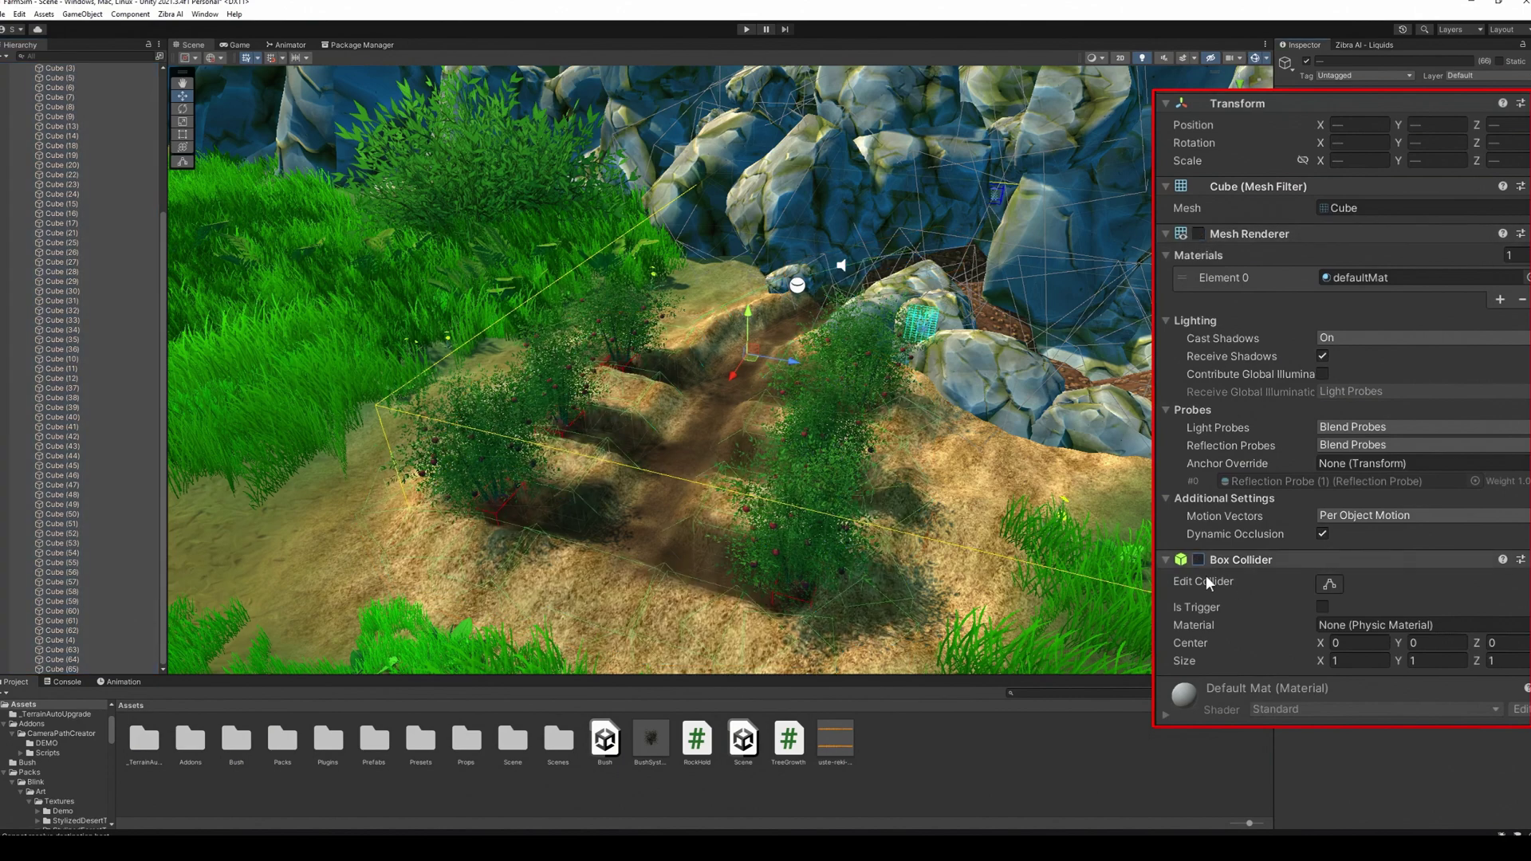
Add a Zibra Analytic Collider with the Box SDF type to all the selected gutter cubes
click(1367, 547)
text(zibra)
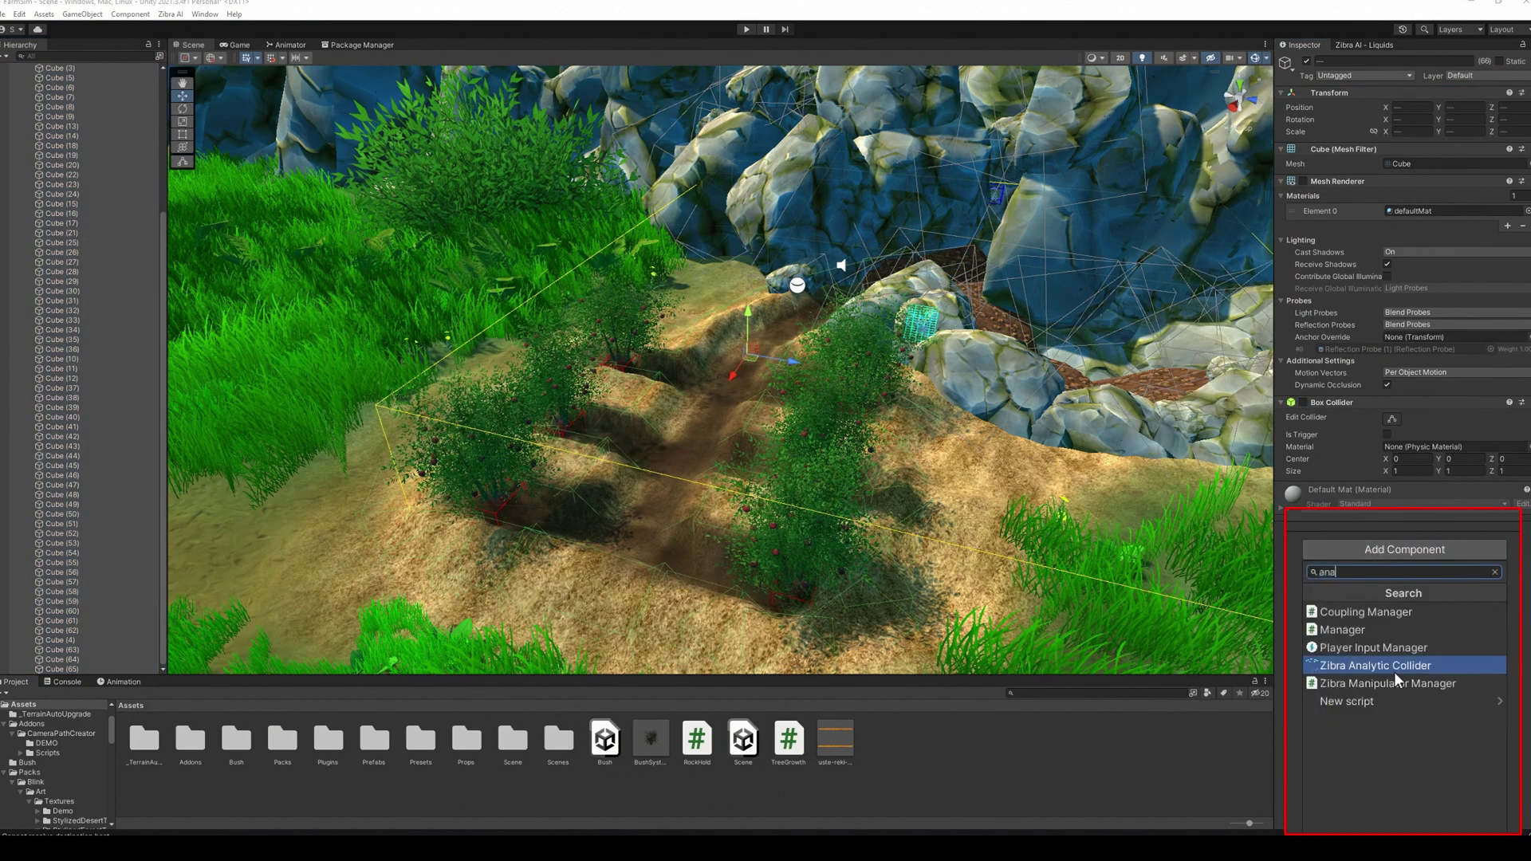
click(1394, 671)
click(1448, 522)
click(1387, 561)
right_drag(797, 398, 709, 413)
middle_drag(711, 419, 725, 452)
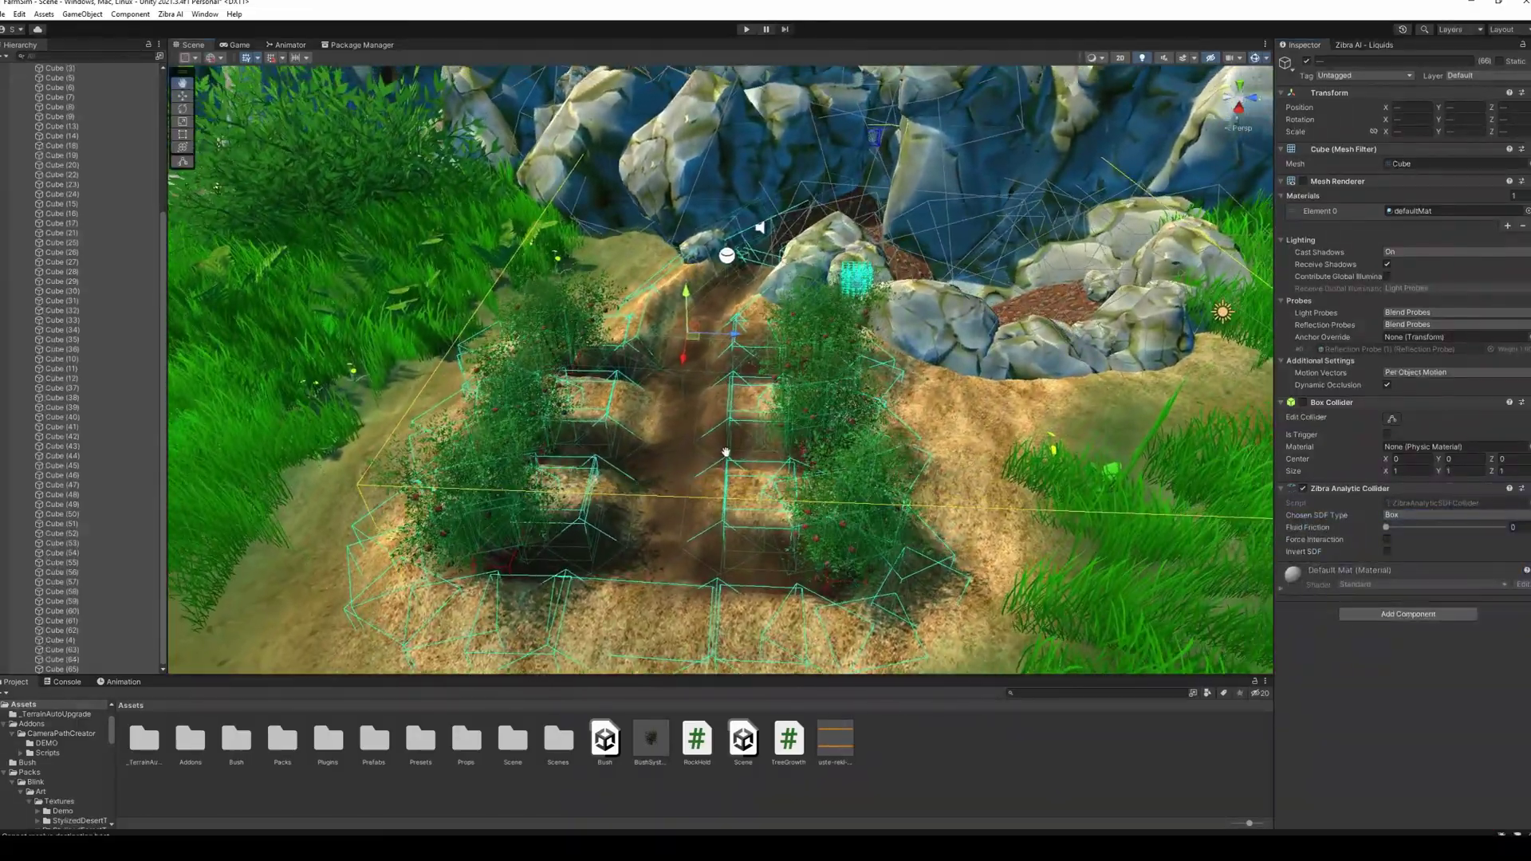
Create a Zibra Liquid Void, scale it to about 6.33 × 1 × 3.88 and place it over the pond's outer rock rim
scroll(26, 309, up, 5)
click(22, 223)
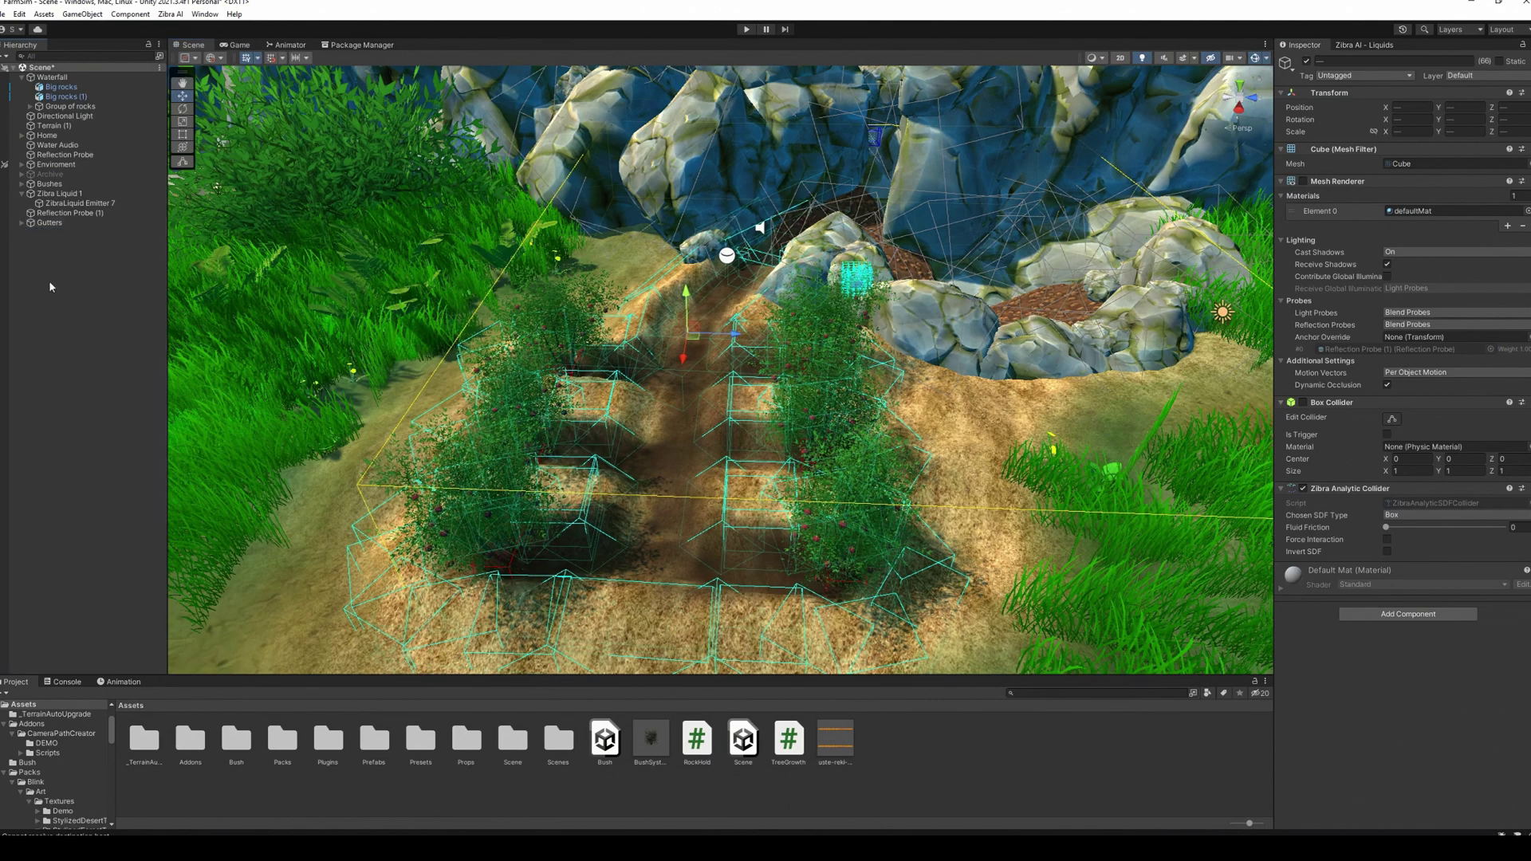
right_click(103, 297)
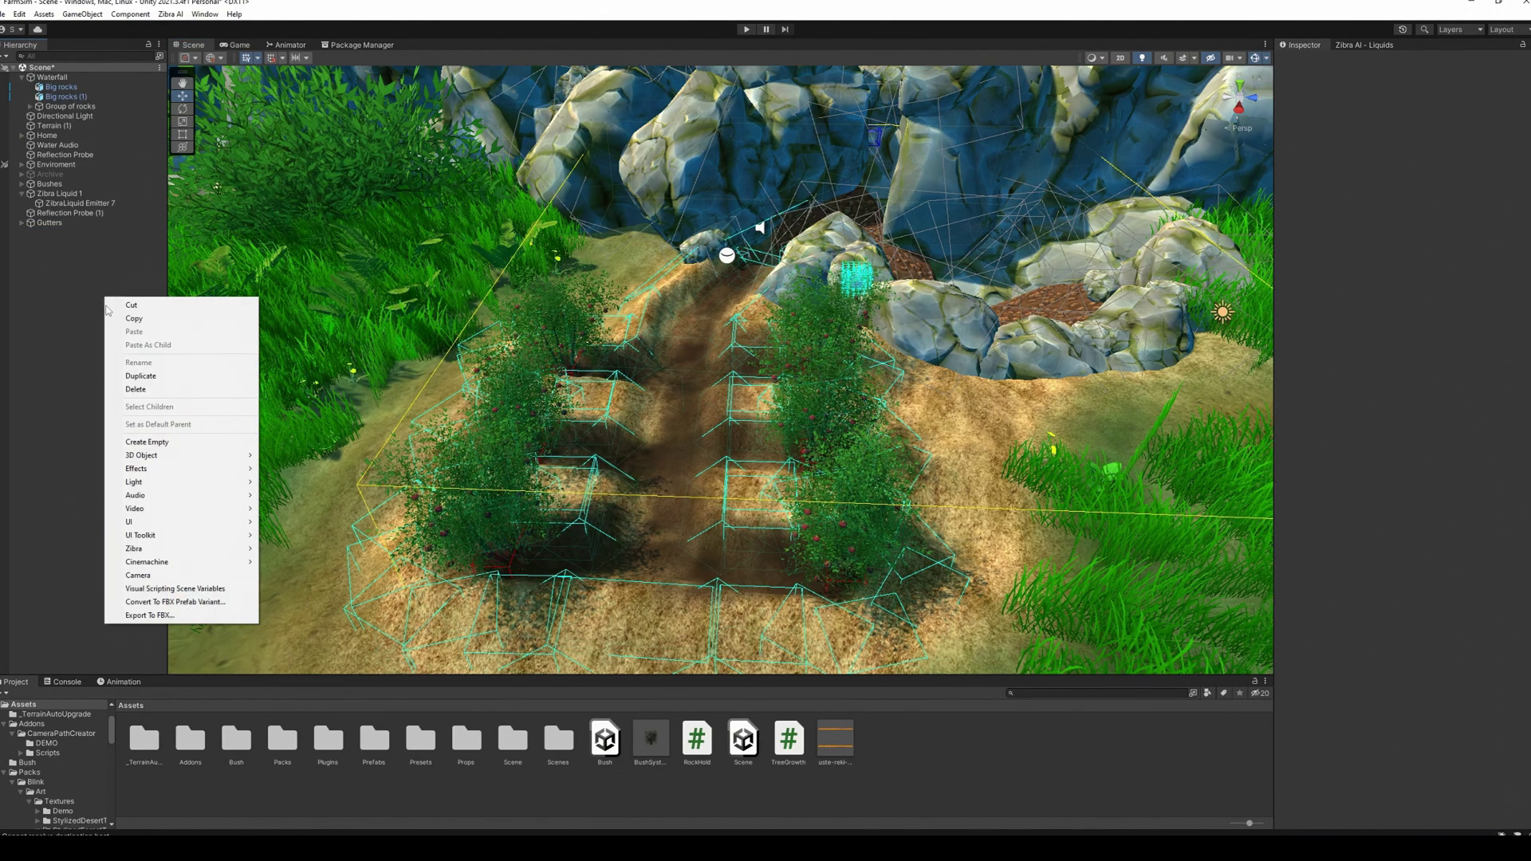
mouse_move(148, 548)
click(329, 579)
scroll(778, 453, down, 8)
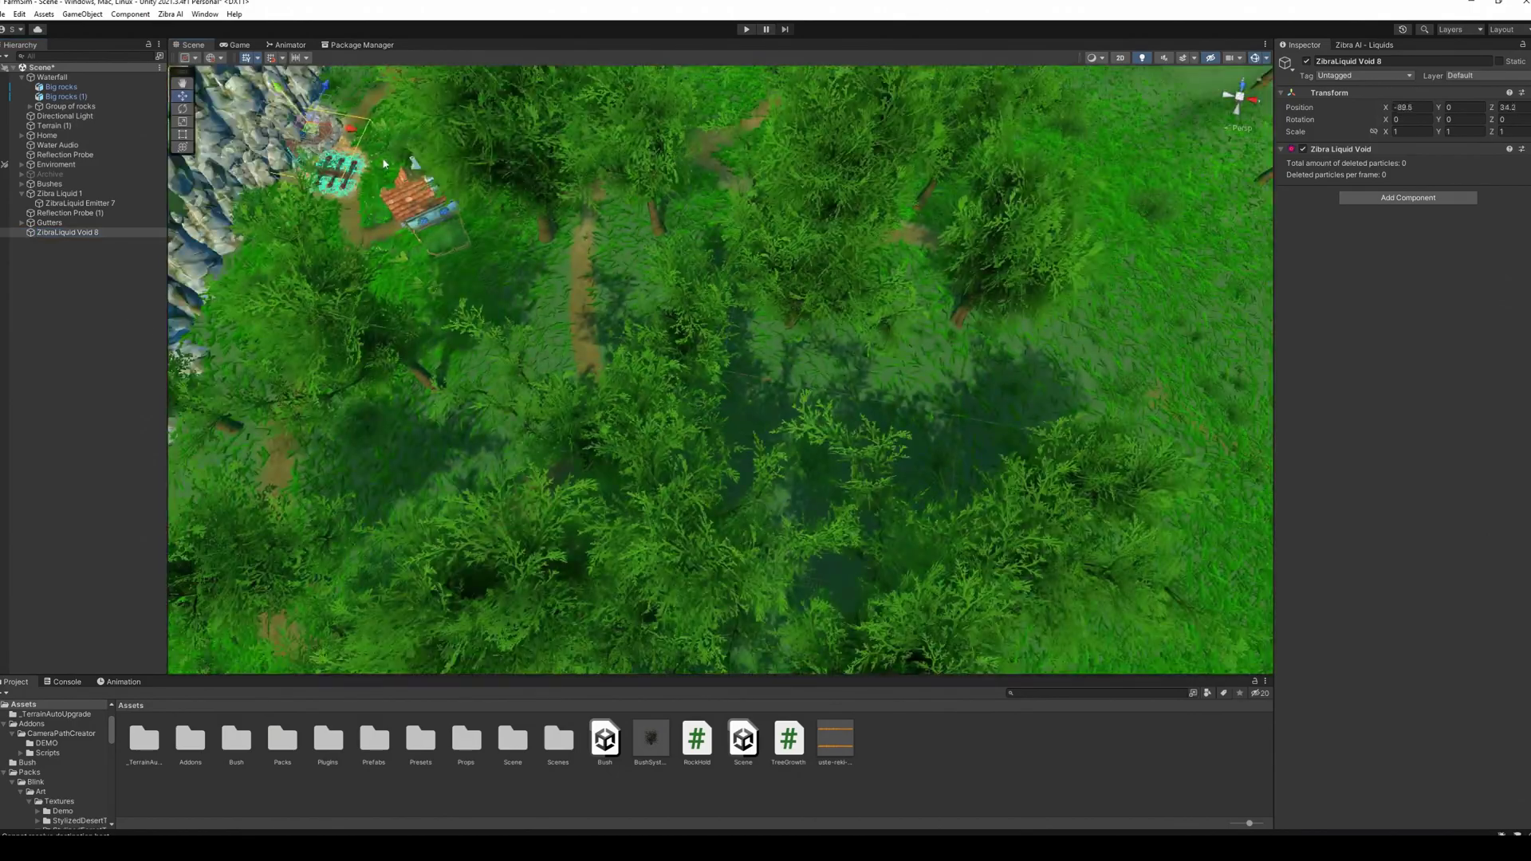
scroll(383, 163, up, 10)
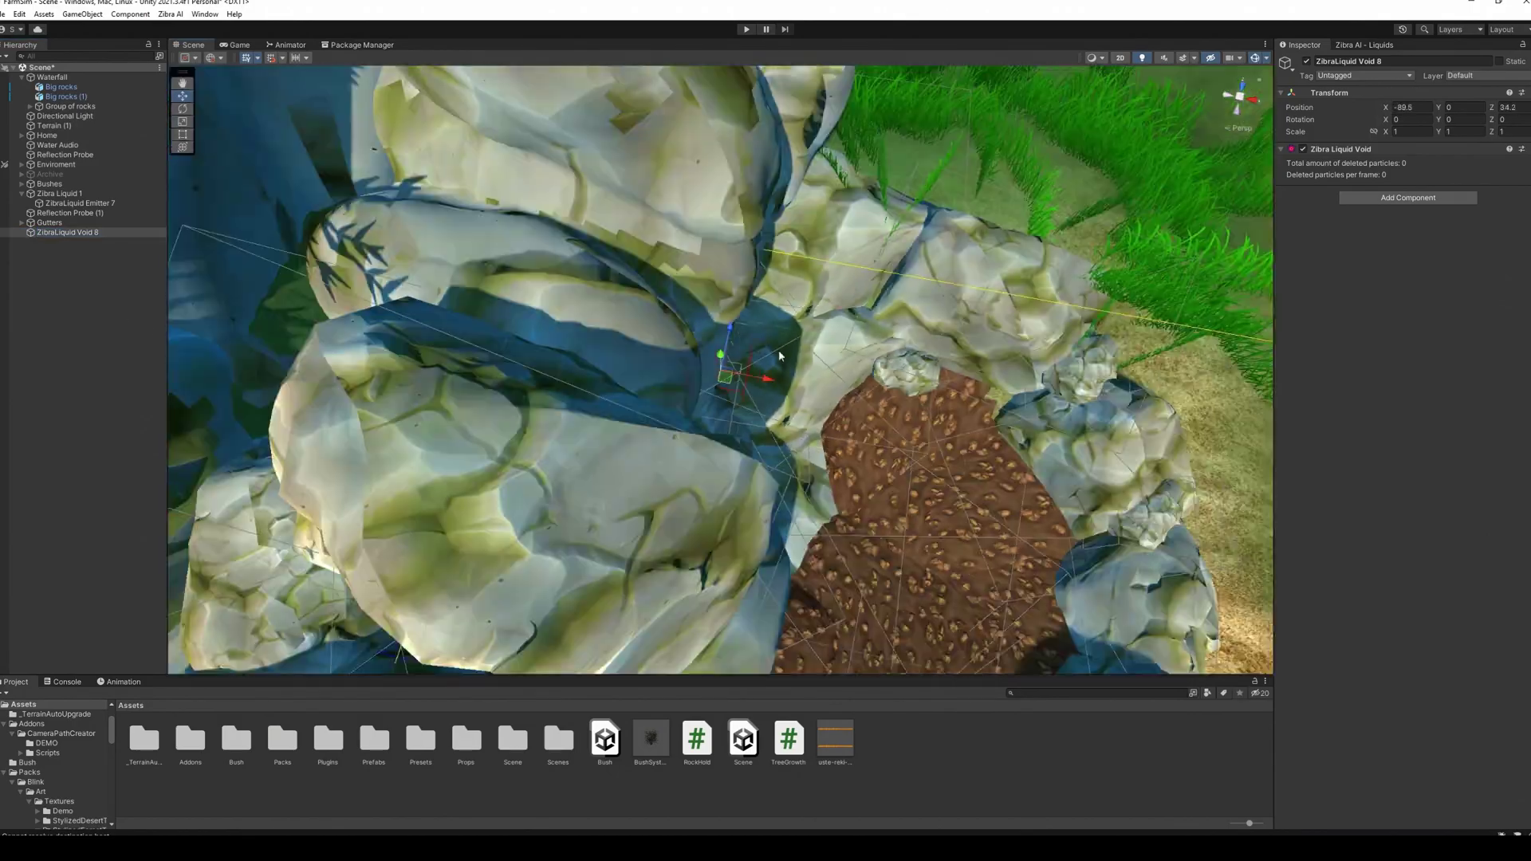
alt+drag(383, 164, 1008, 487)
scroll(904, 443, up, 3)
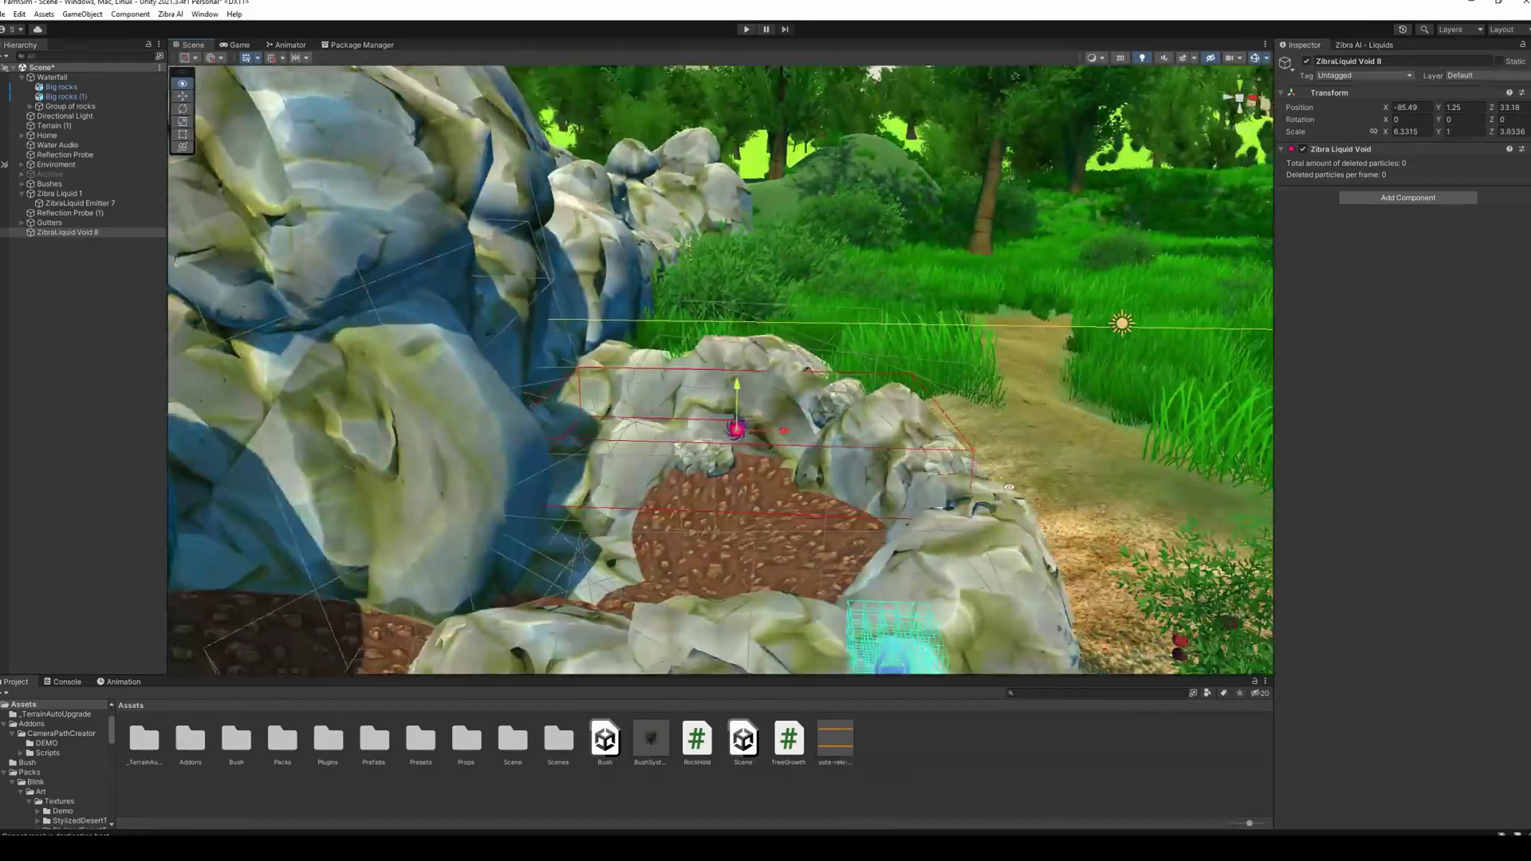
alt+drag(738, 379, 670, 288)
Duplicate the void onto the grass in front of the pond, and place another copy about 2.78 wide in X beside the channel's upper end
key(ctrl+d)
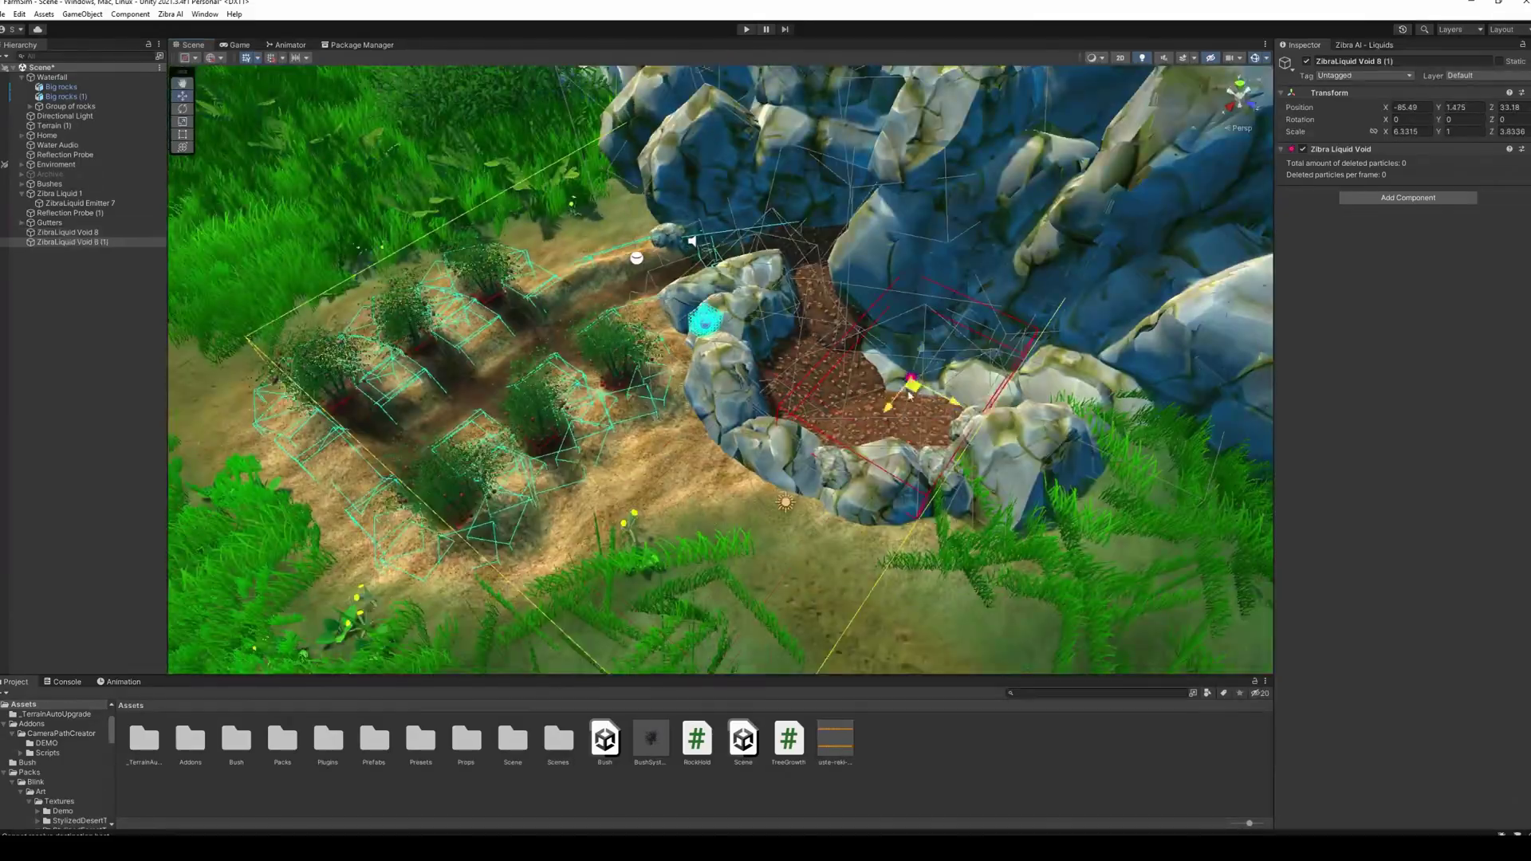
drag(917, 398, 702, 550)
scroll(542, 501, up, 2)
alt+drag(566, 524, 993, 532)
key(ctrl+d)
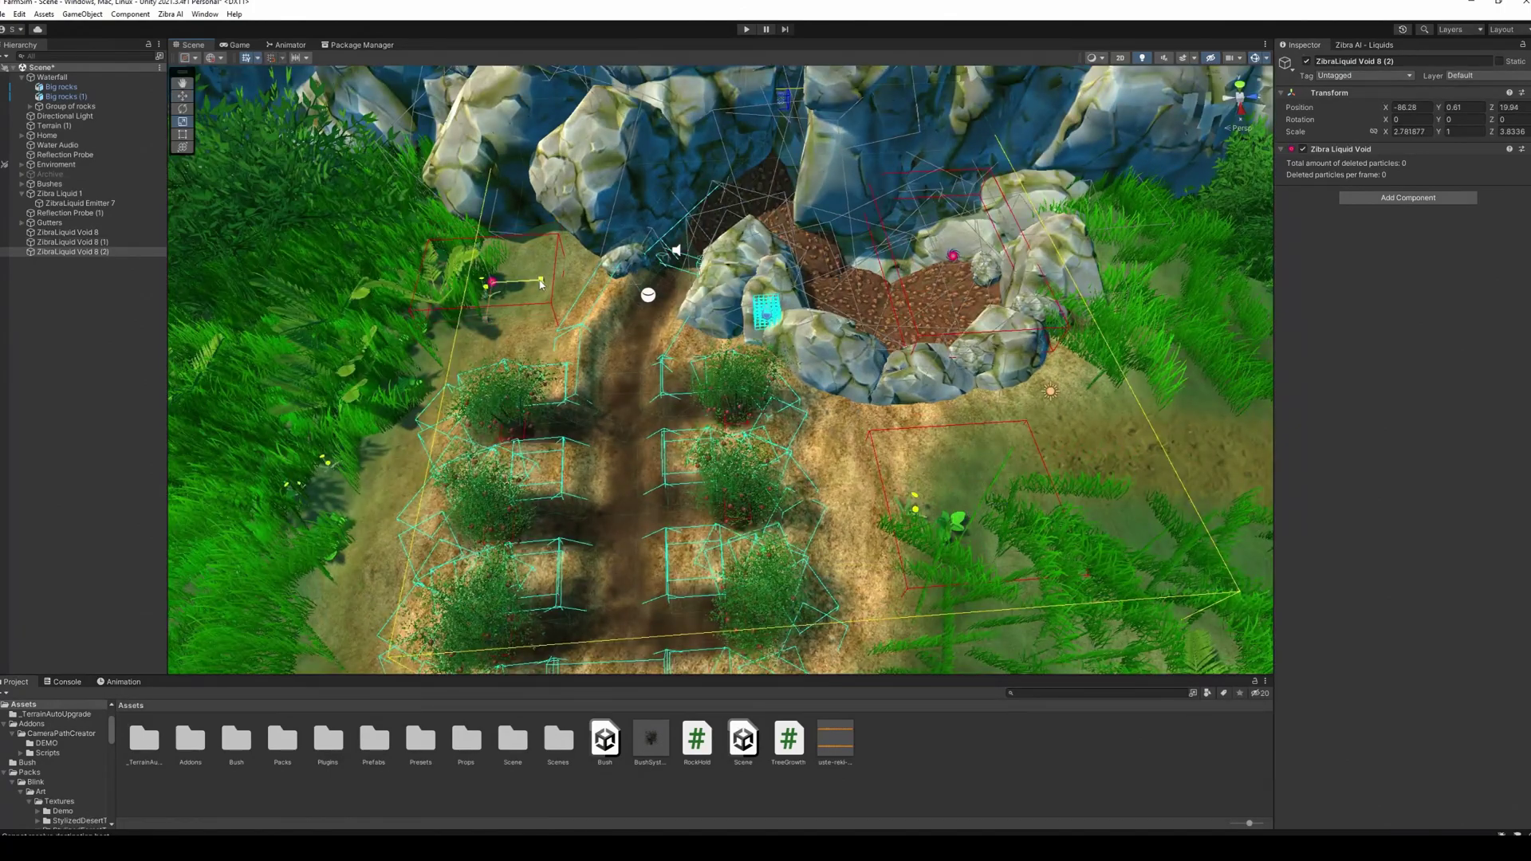
scroll(574, 283, up, 2)
alt+drag(574, 283, 674, 520)
Place a third void copy by the rocks at the channel head and shift the original pond void to about -84.97, 1.475, 32.75
key(ctrl+d)
key(f)
key(w)
alt+drag(727, 405, 901, 350)
click(961, 325)
alt+drag(901, 349, 447, 450)
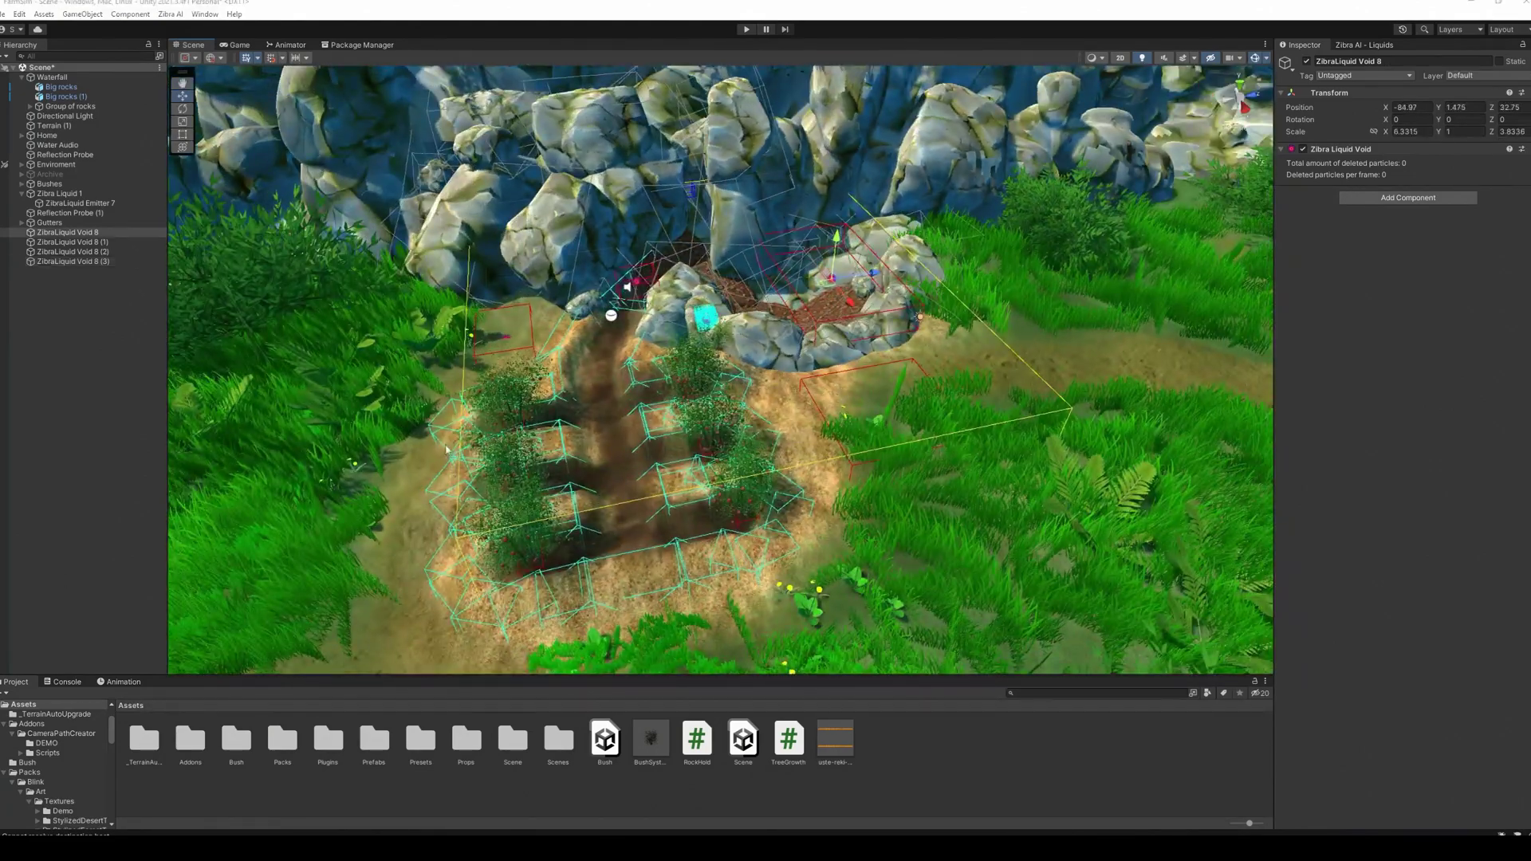
Add all available rock and cube colliders and all Zibra Liquid Void manipulators to Zibra Liquid 1
click(60, 194)
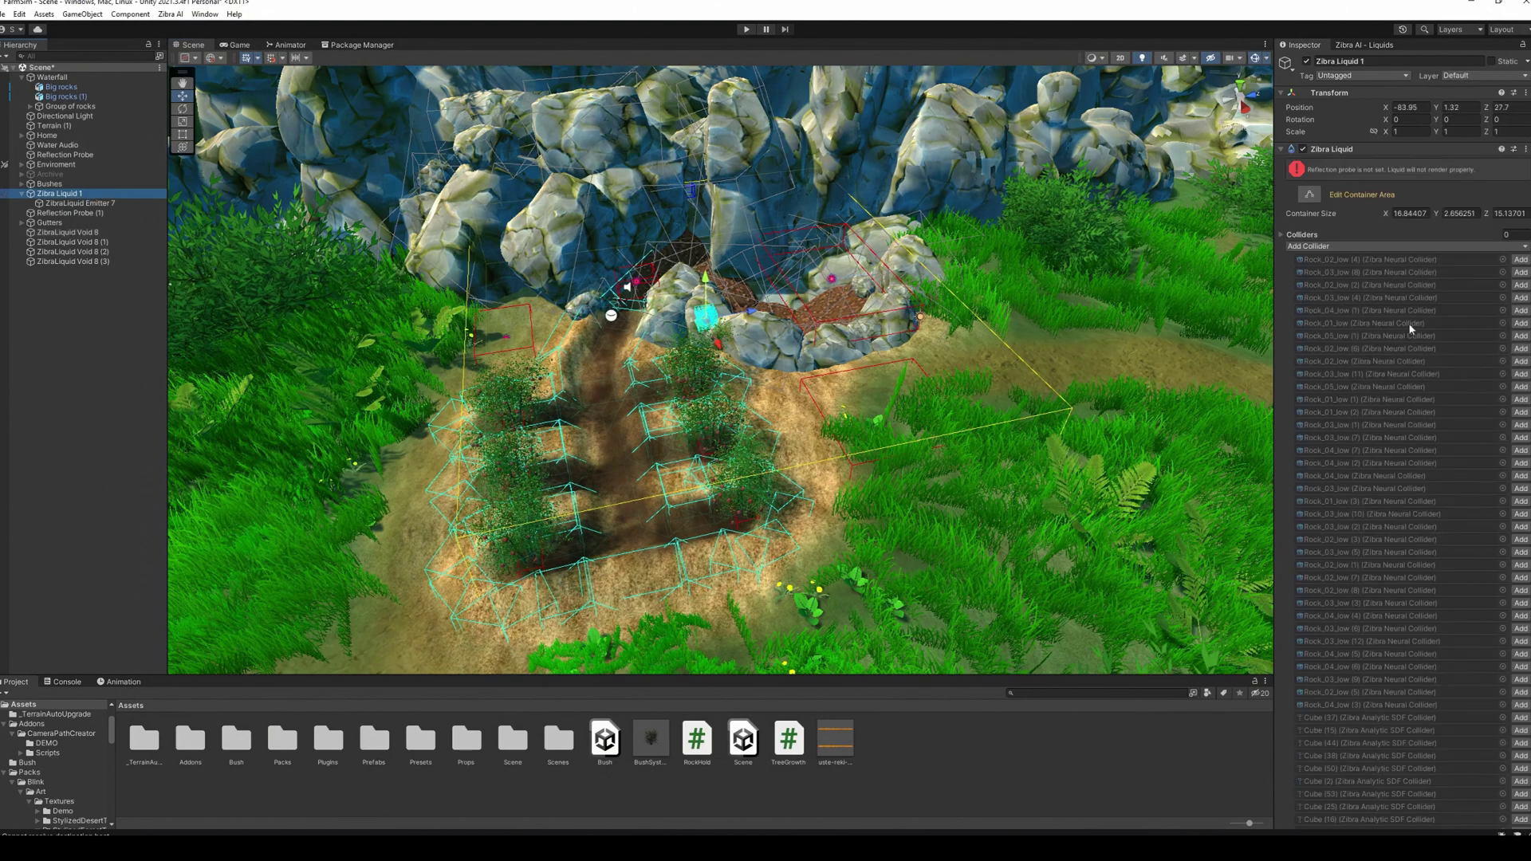
scroll(1410, 327, down, 5)
scroll(1387, 271, up, 2)
scroll(1361, 218, down, 8)
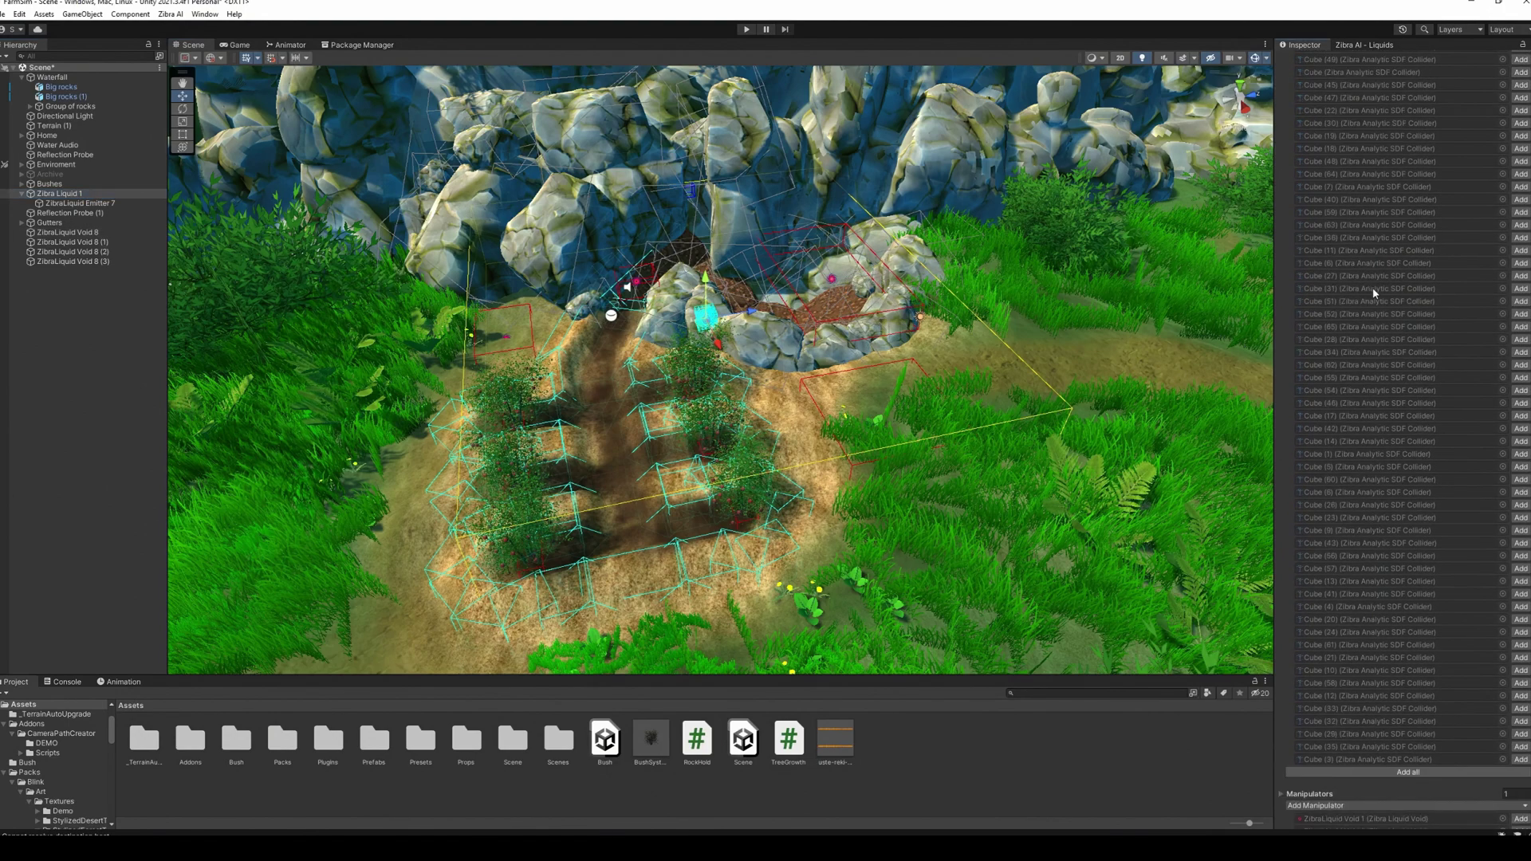
scroll(1371, 287, down, 10)
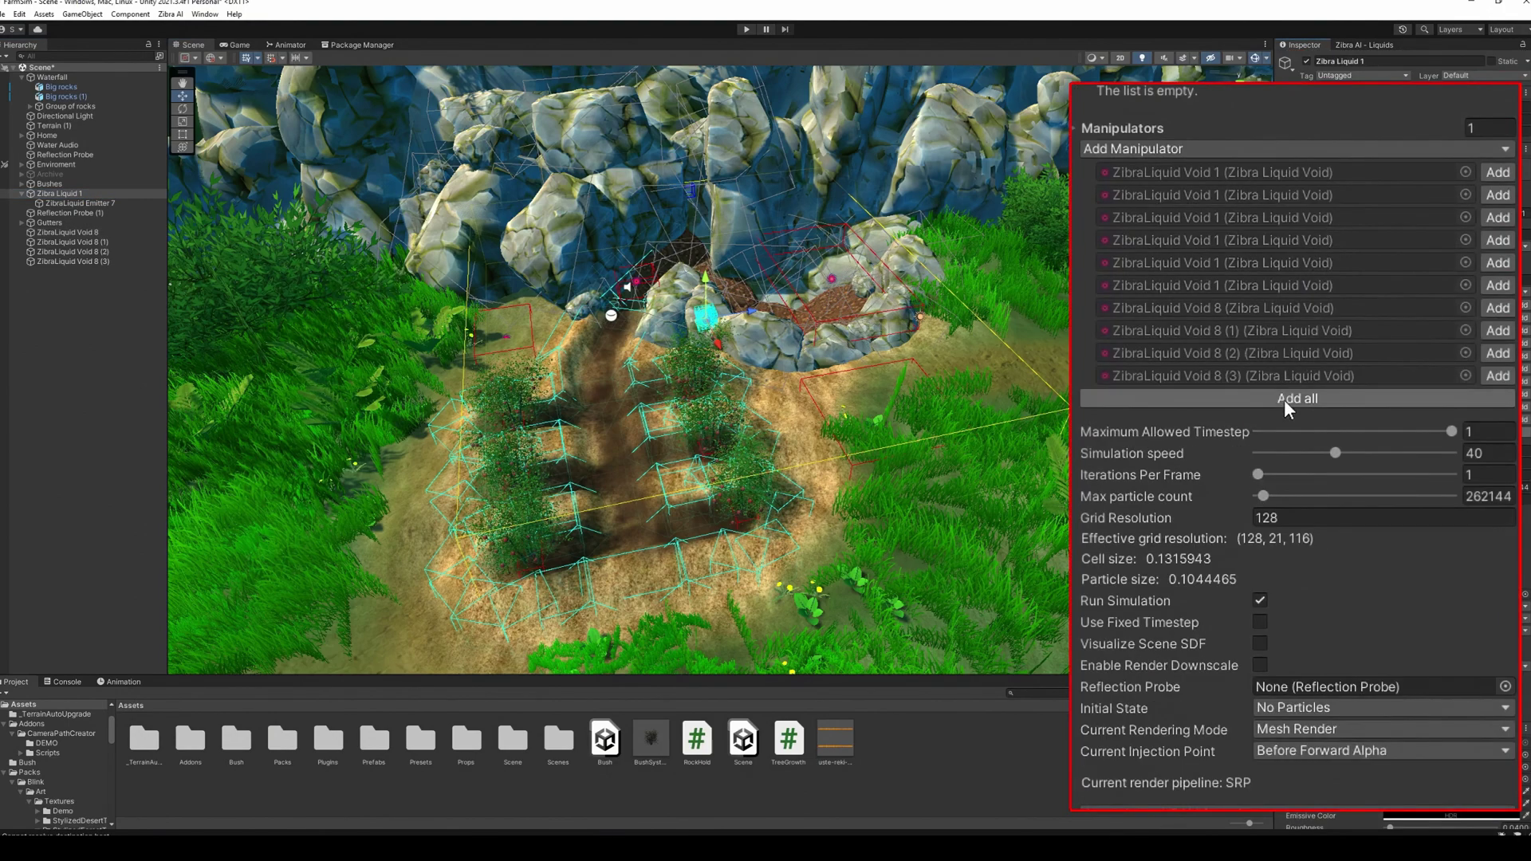
click(1284, 400)
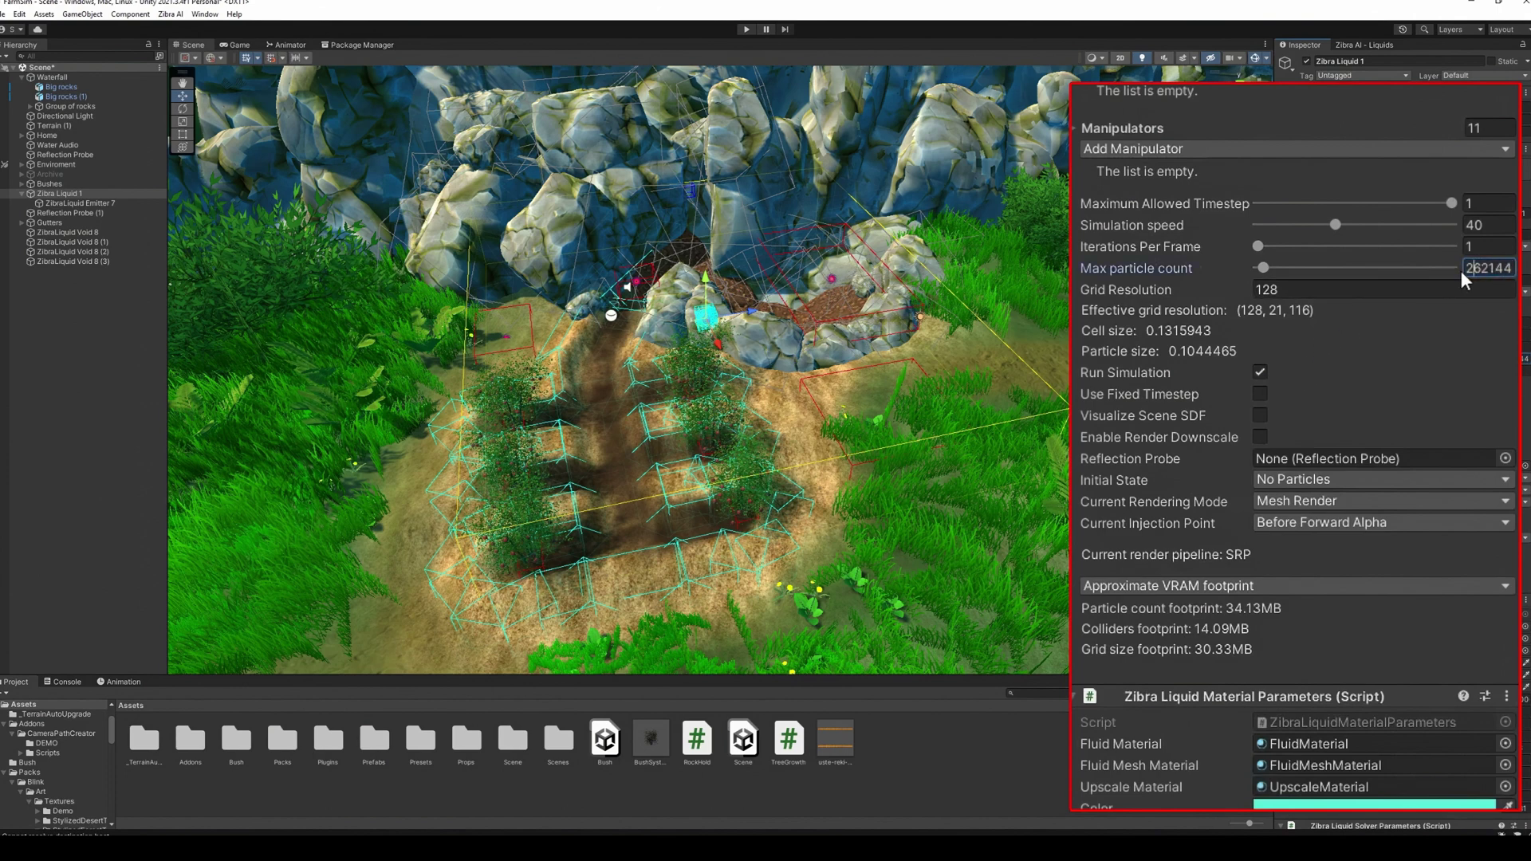
Set the liquid's max particle count to about 1.6 million and grid resolution to 380, with Render Downscale enabled at factor 0.744
key(BackSpace)
text(1)
key(Right)
text(0)
click(1293, 295)
text(380)
key(Return)
scroll(1301, 295, up, 2)
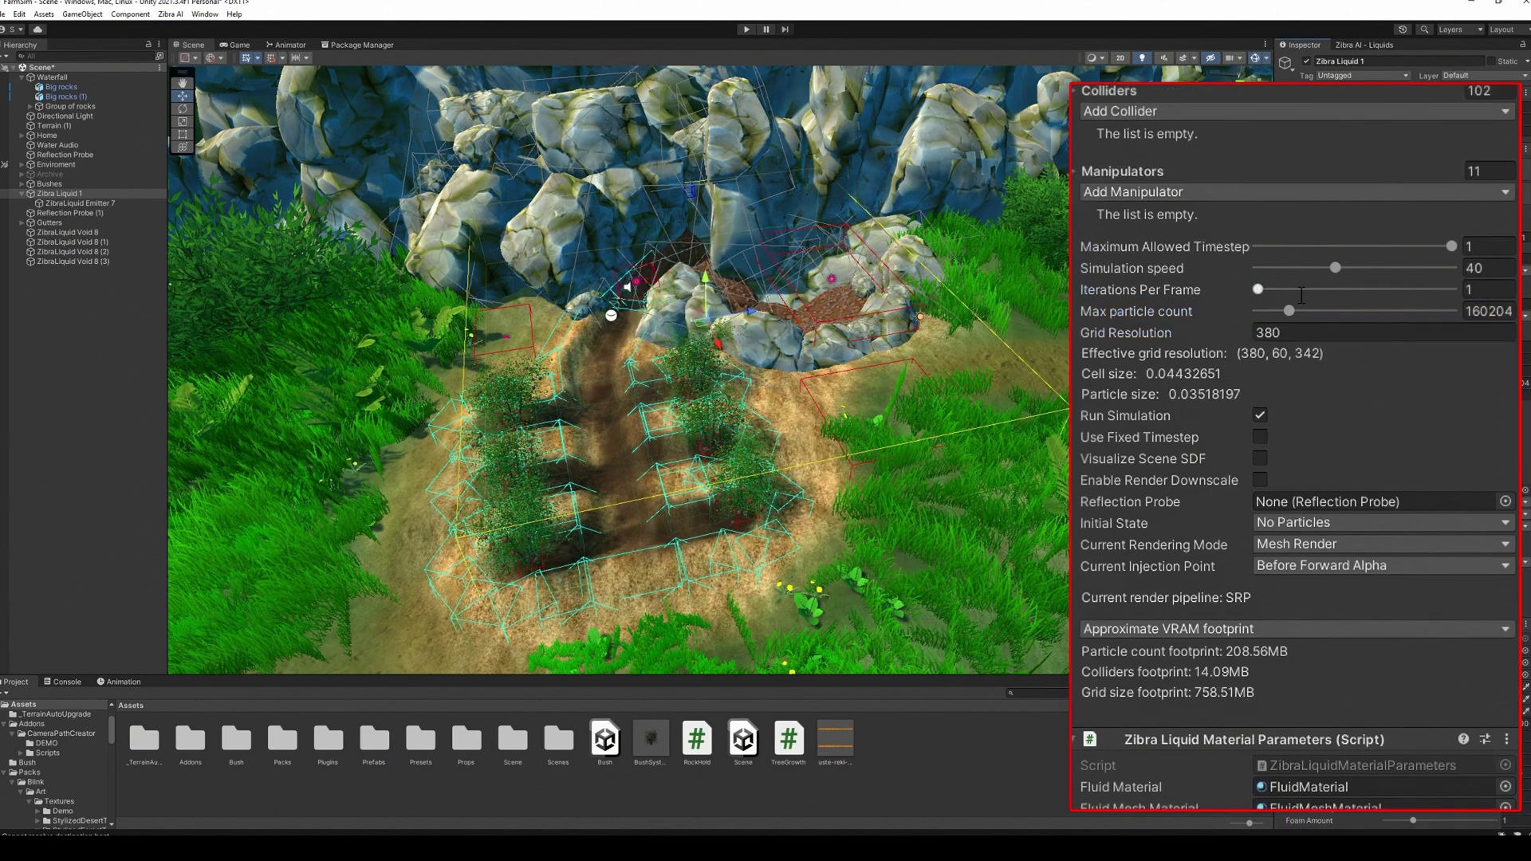
click(1260, 480)
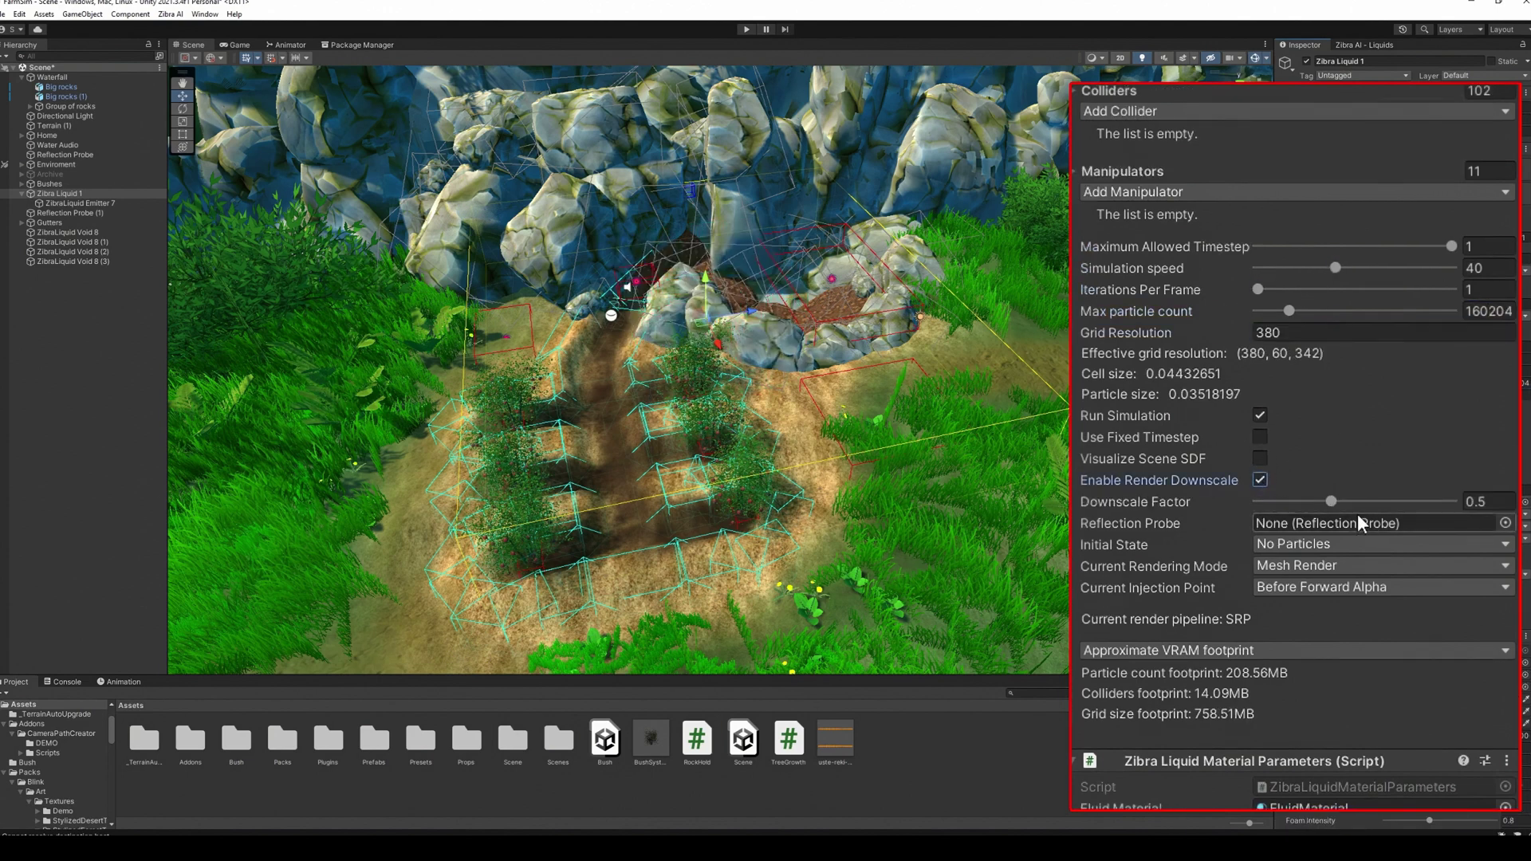
drag(1389, 504, 1391, 503)
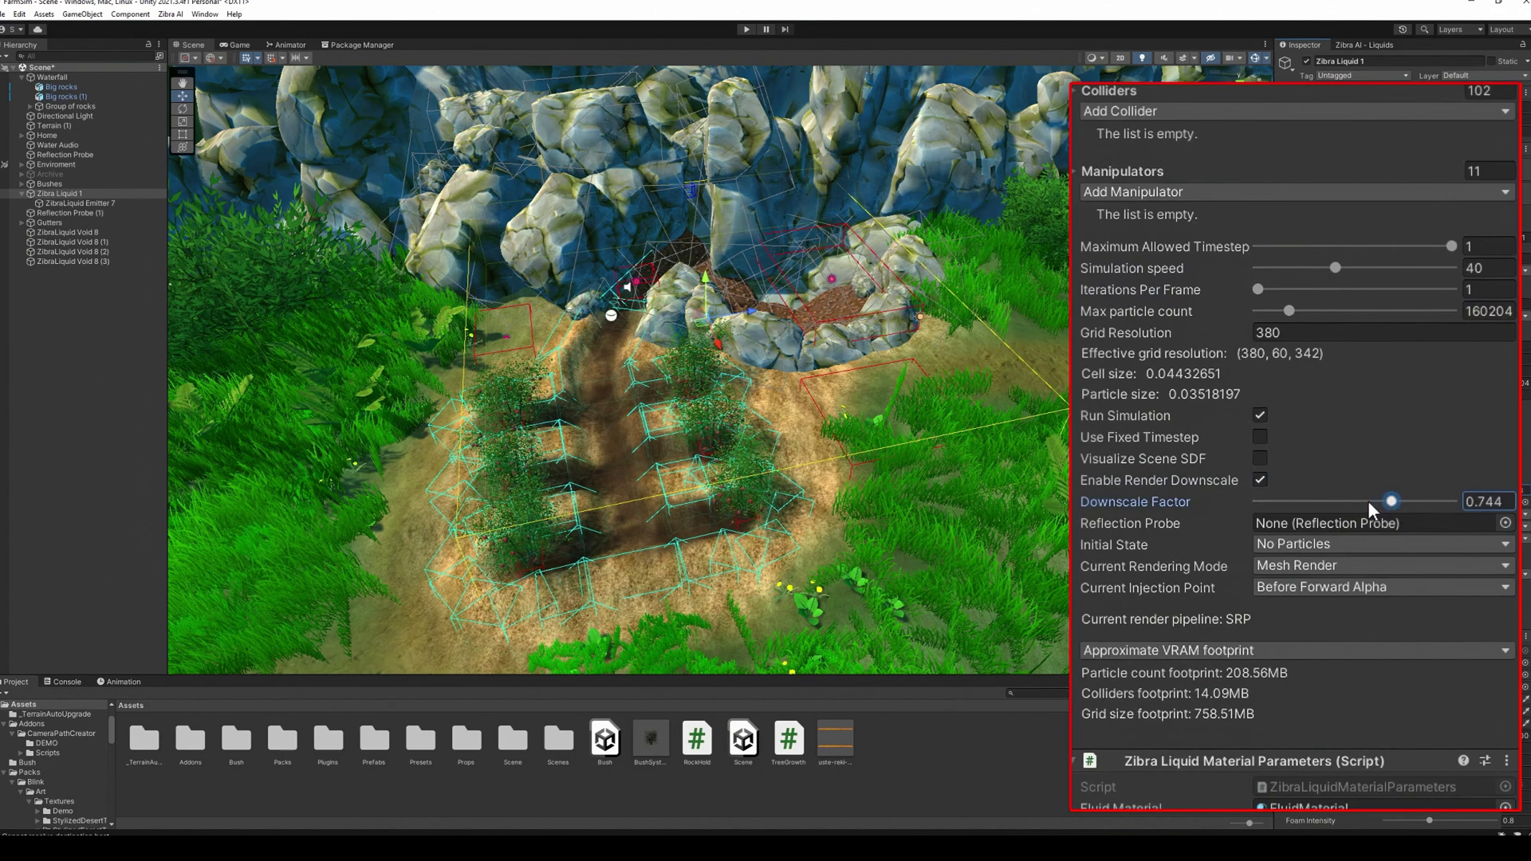
Apply the saved ZibraLiquidMaterialParameters preset to the liquid's material and the saved ZibraLiquidAdvancedRenderParameters preset to its advanced render settings
scroll(1336, 554, down, 5)
click(1483, 472)
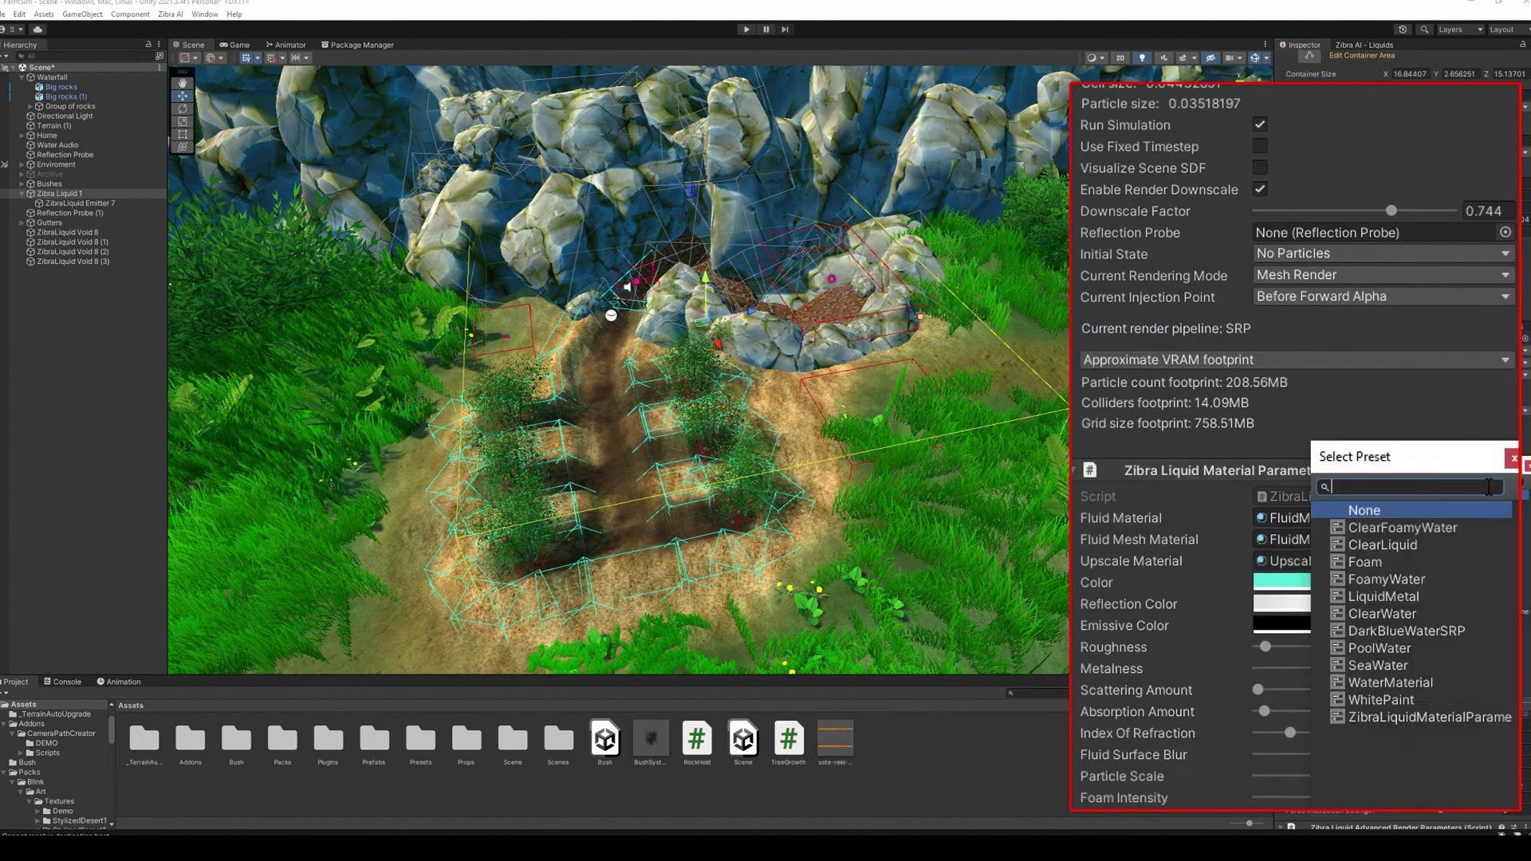
double_click(1413, 716)
scroll(1427, 681, down, 8)
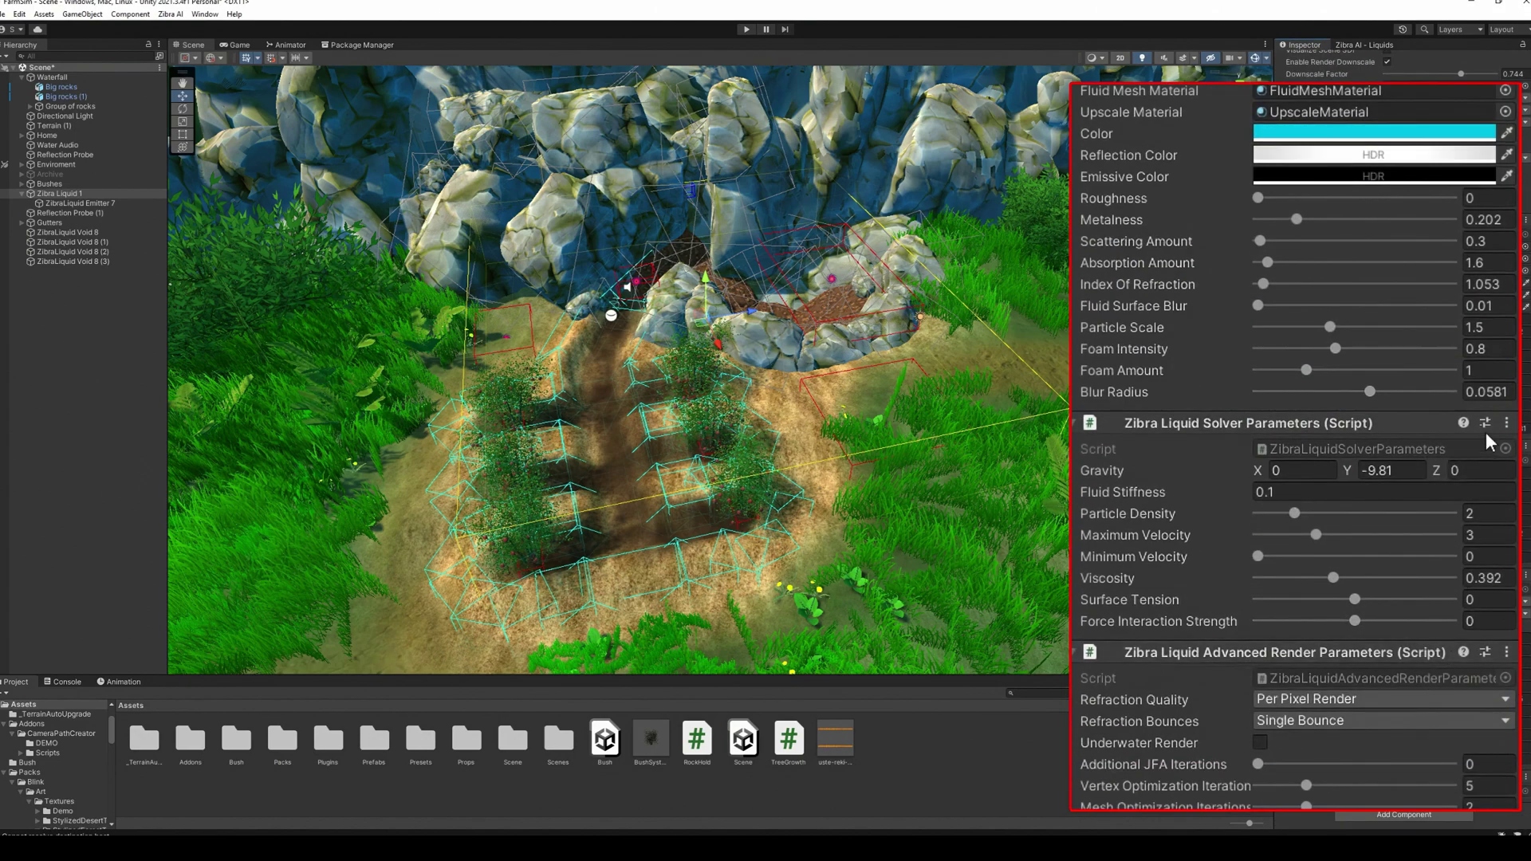
click(1485, 653)
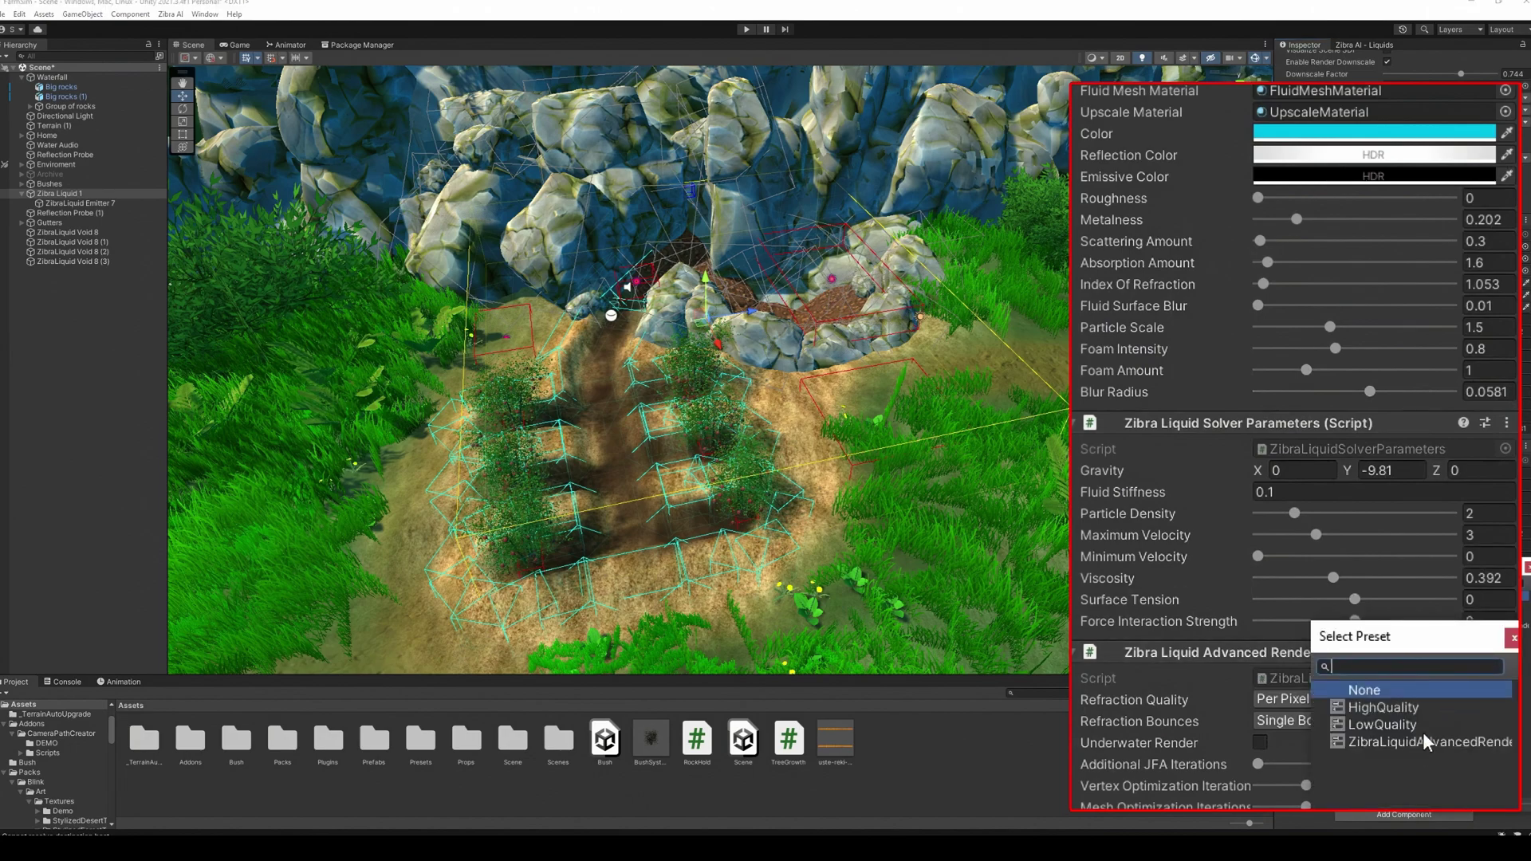
click(1421, 740)
scroll(1326, 204, up, 6)
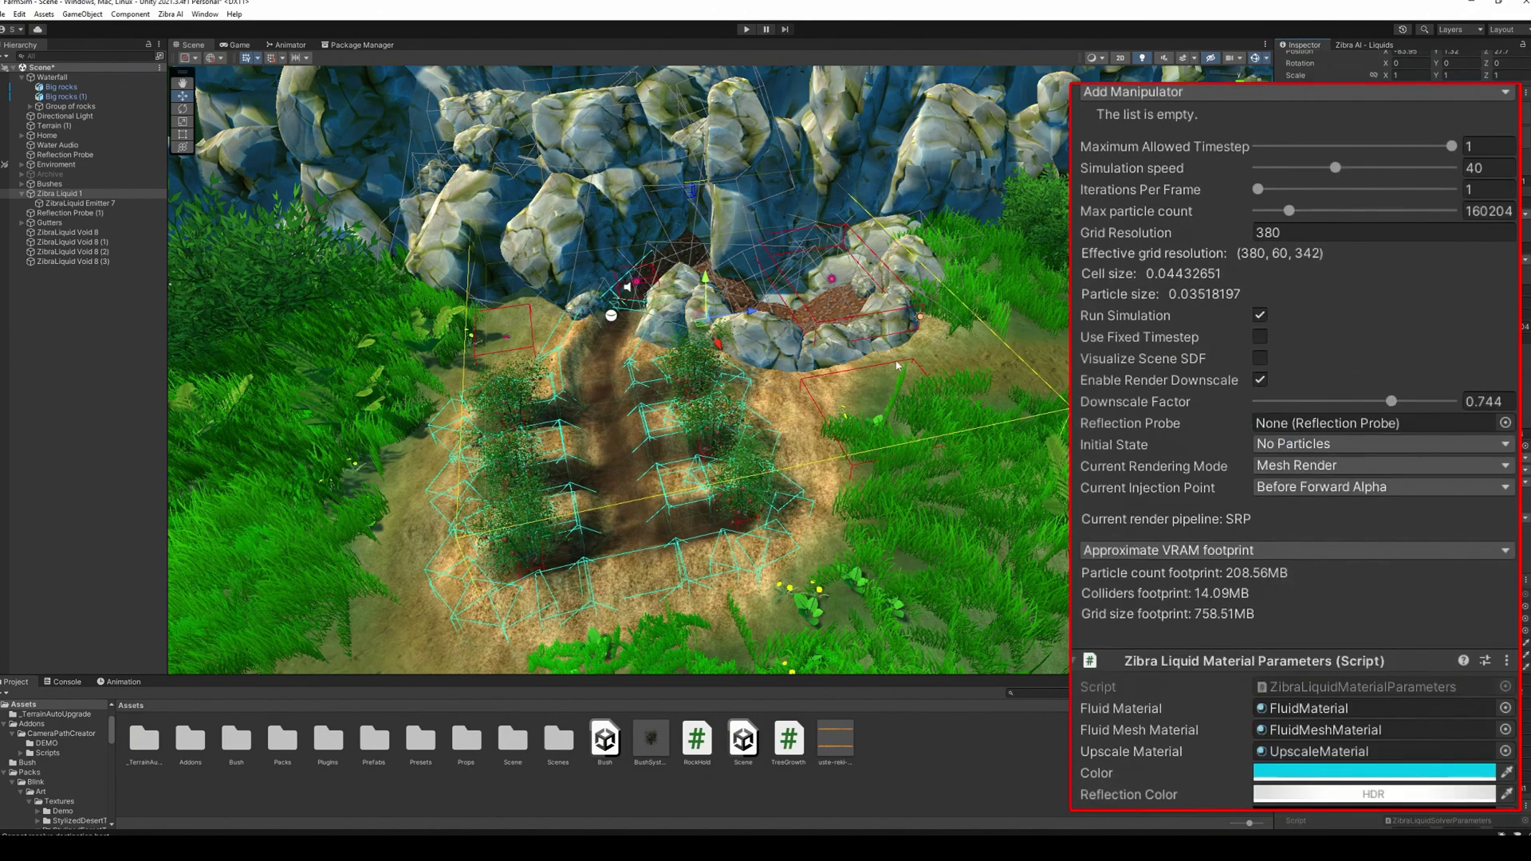
scroll(895, 438, up, 5)
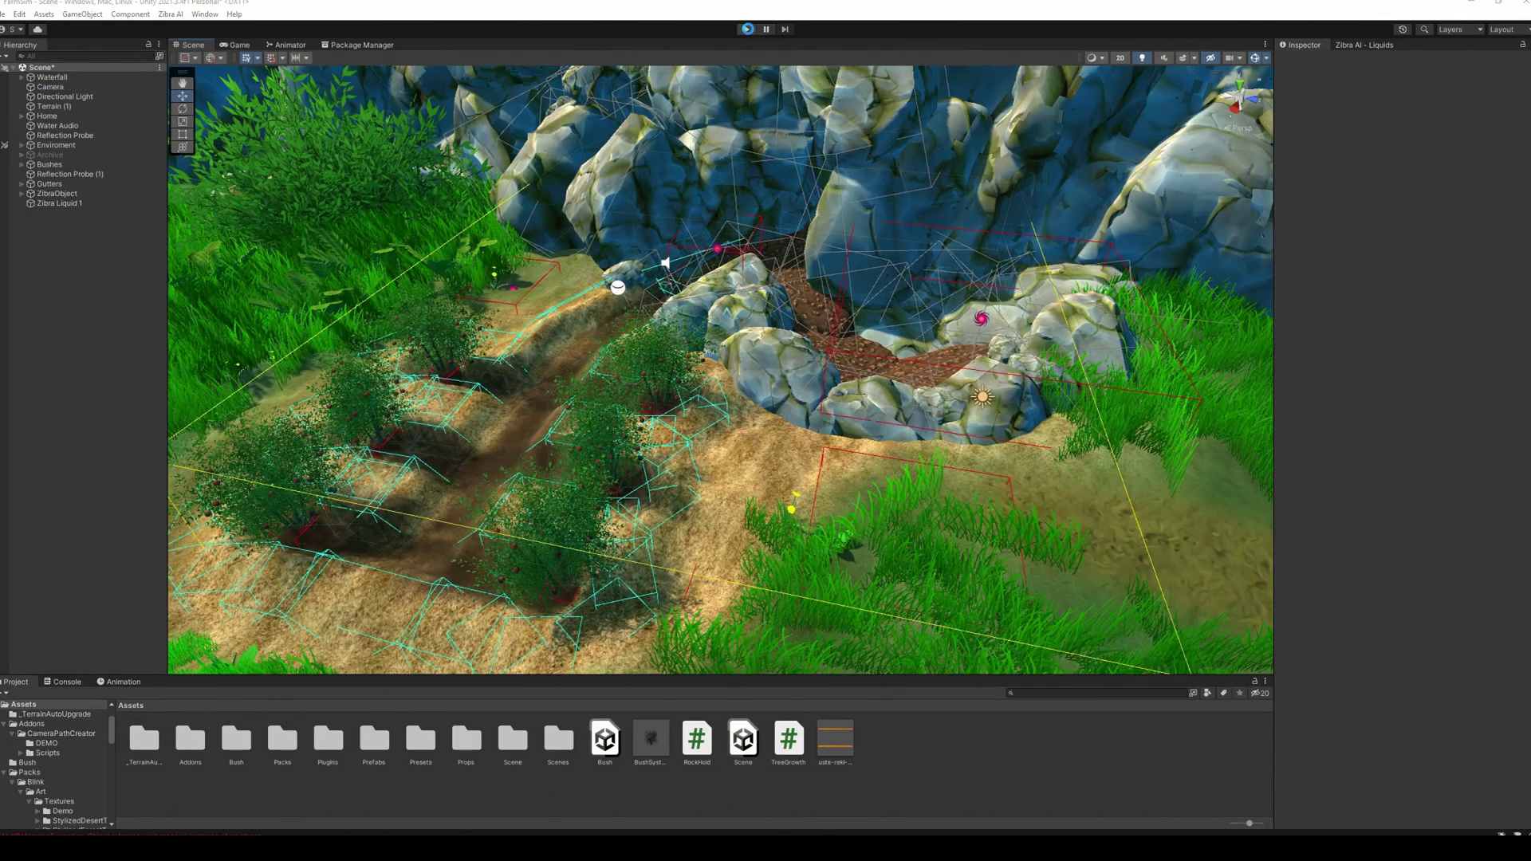
Run the scene and set ZibraLiquid Emitter 1's Volume Per Sim Time first to 0.09 and finally to 0.15
click(747, 28)
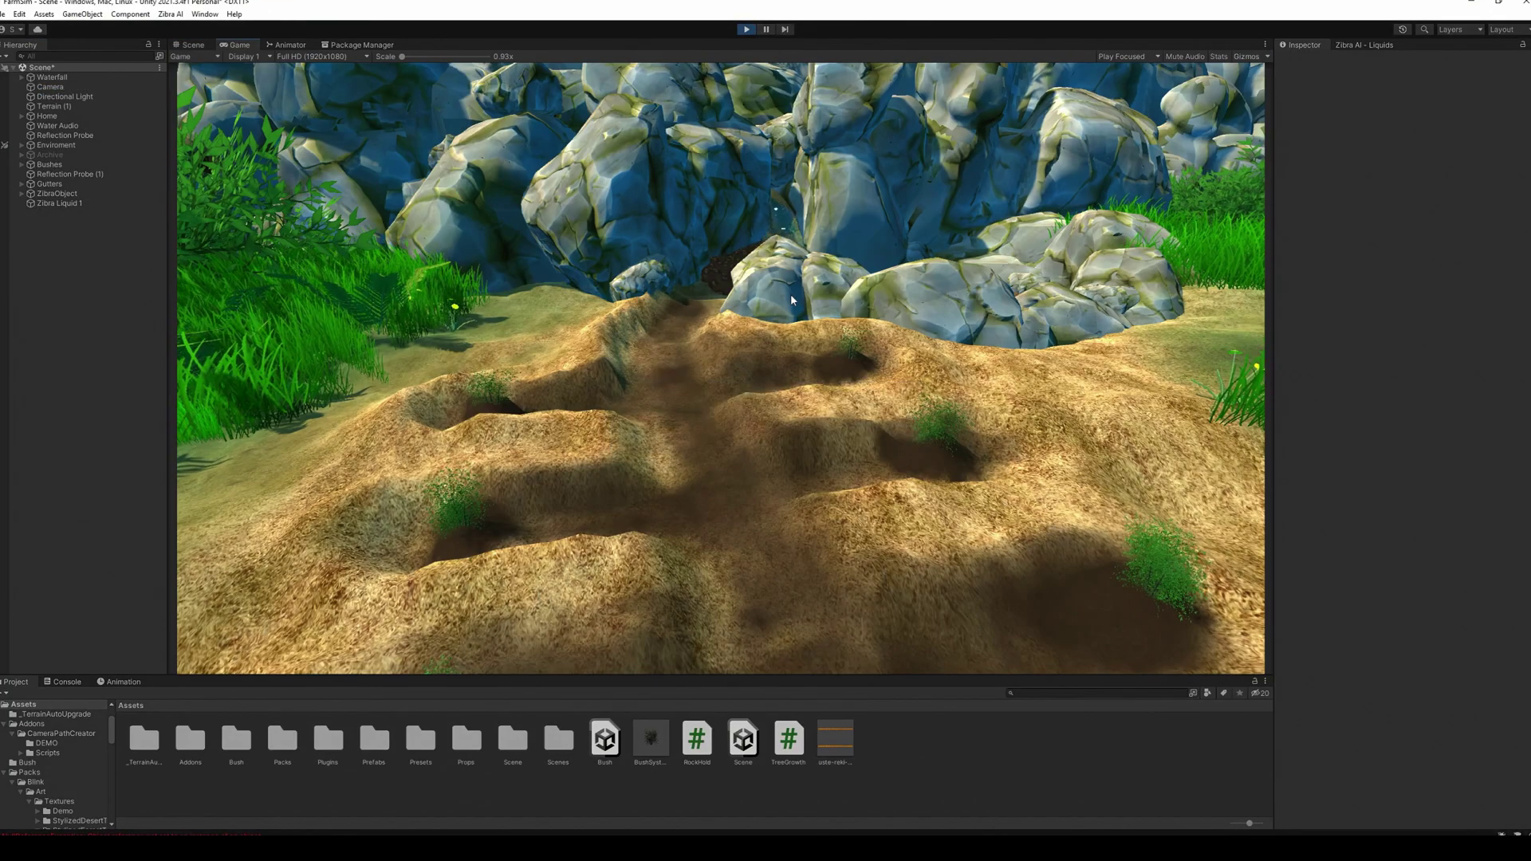
click(21, 194)
click(78, 204)
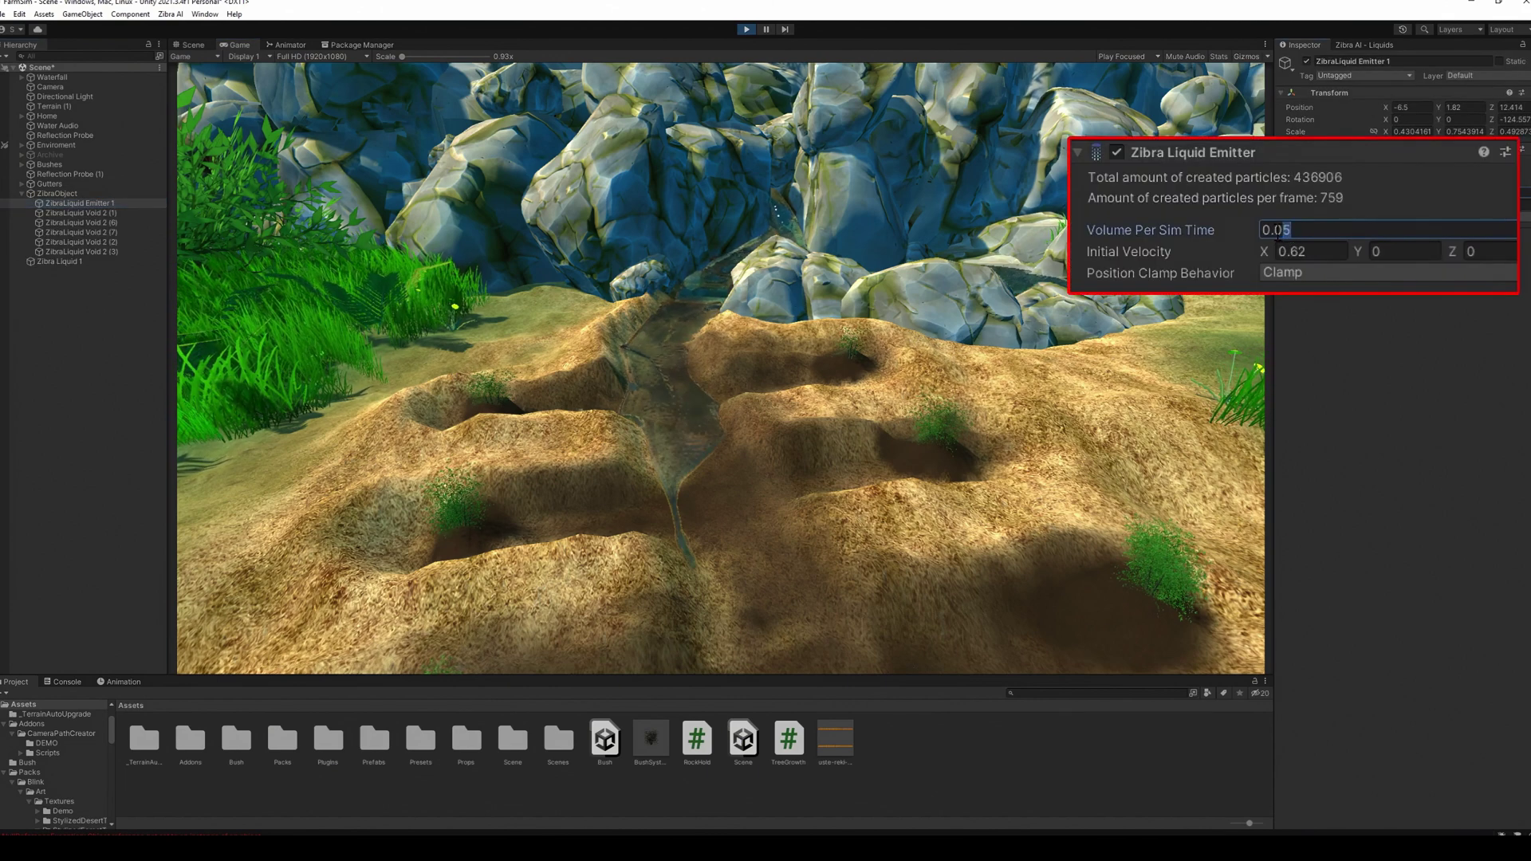
text(9)
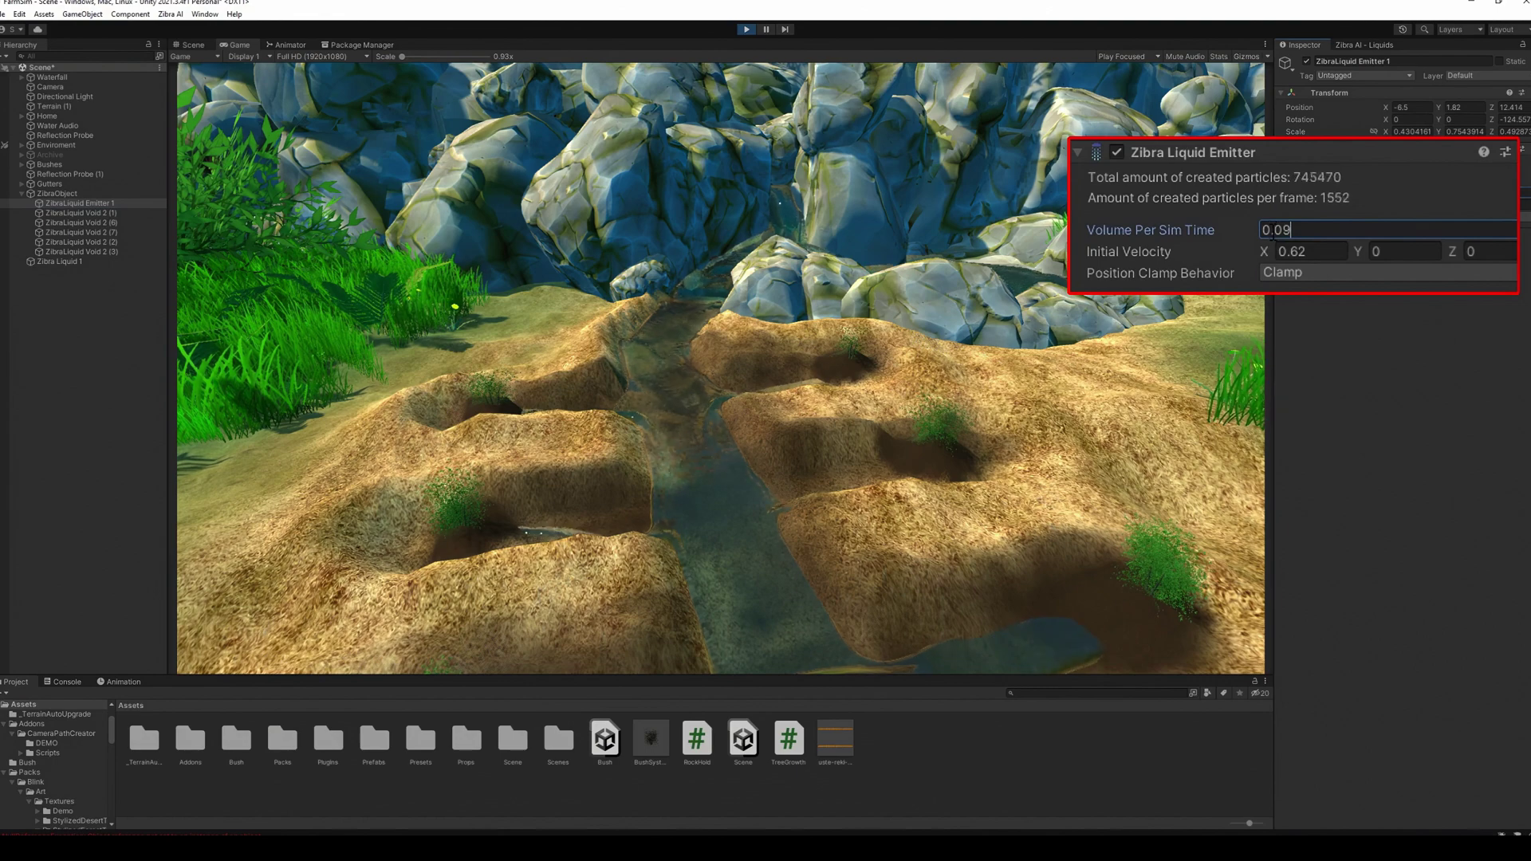
key(BackSpace)
key(BackSpace)
text(15)
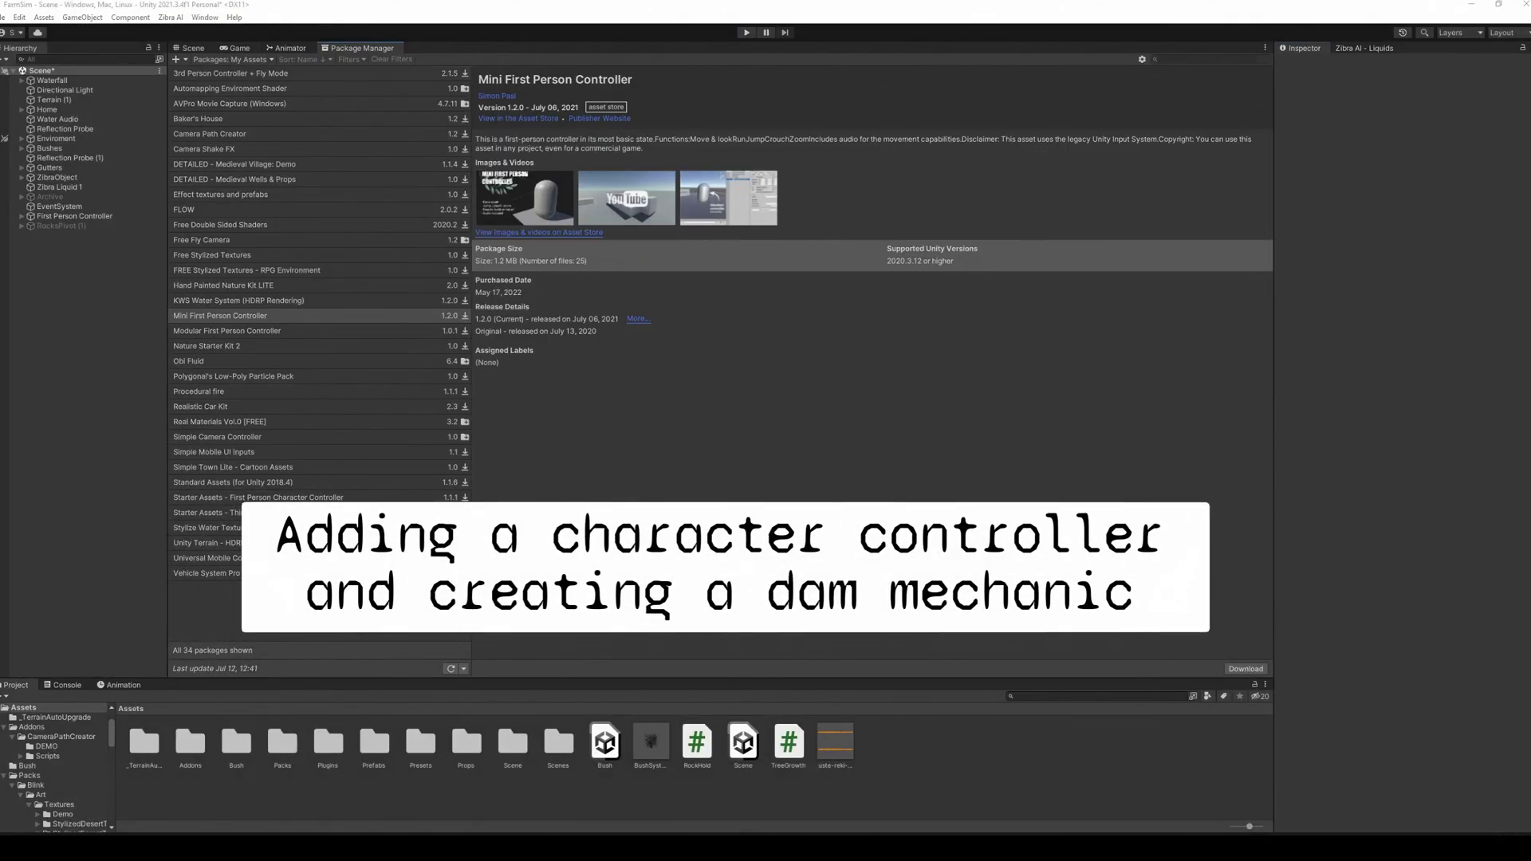
Return to the Scene view, focus on the First Person Controller and select its Main Camera
click(193, 49)
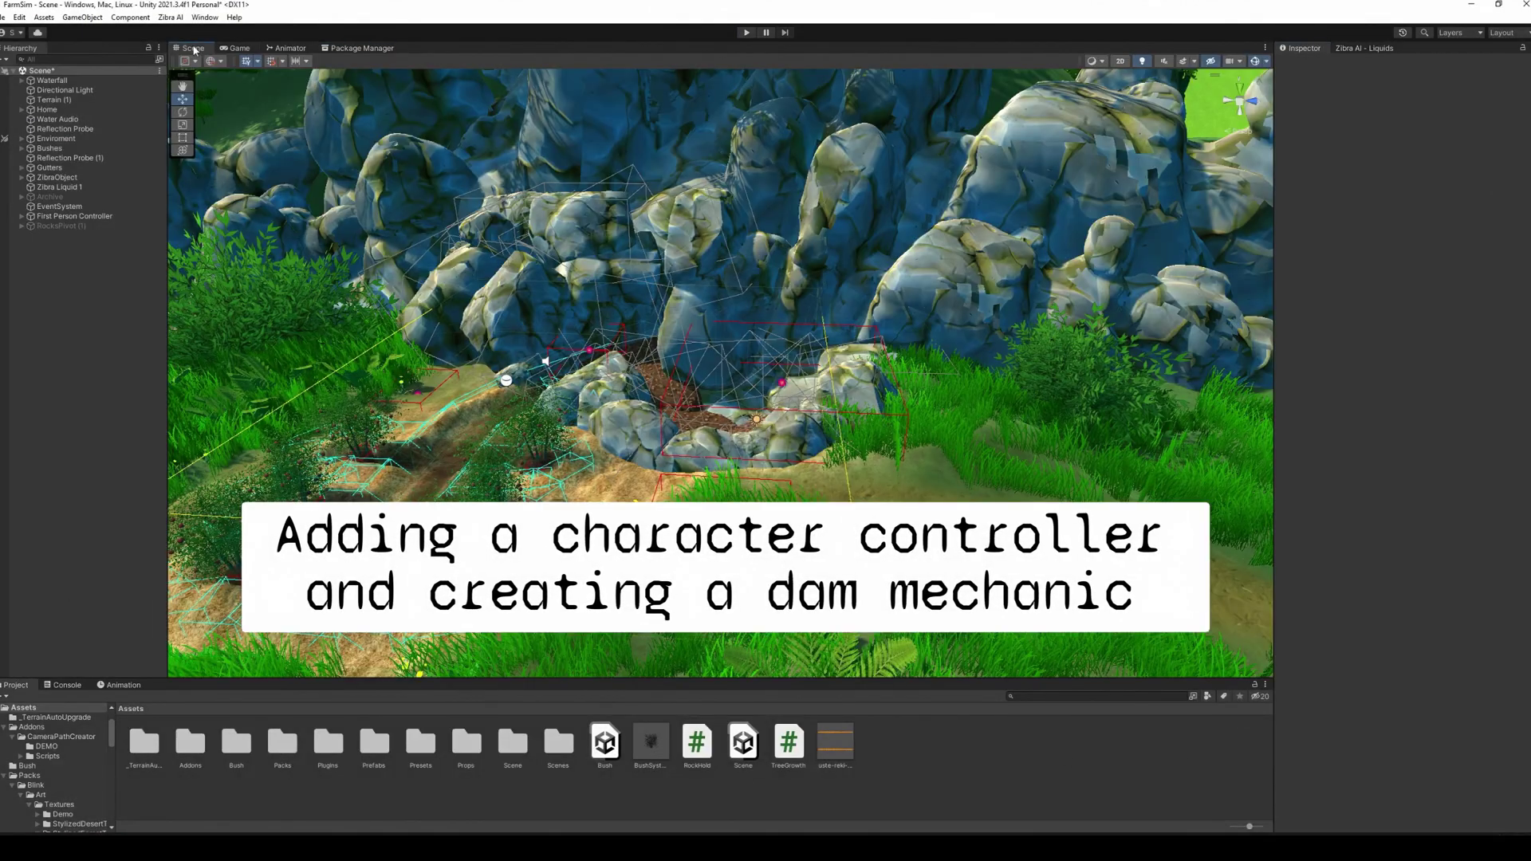
double_click(79, 219)
alt+drag(766, 446, 949, 450)
click(21, 216)
click(57, 225)
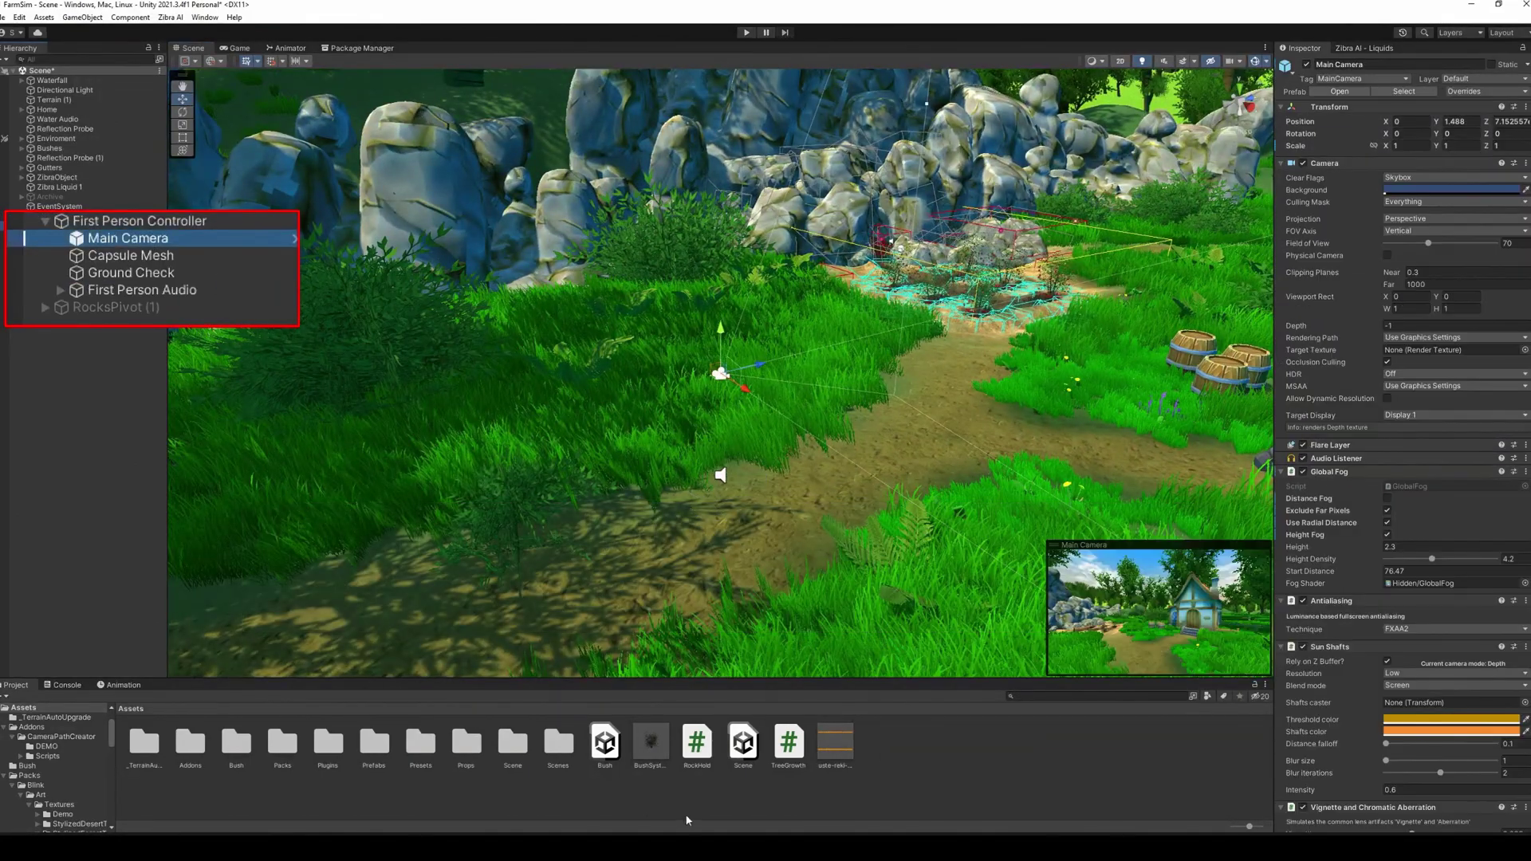
Open the Main Camera's RockHold script in the code editor
scroll(1472, 719, down, 10)
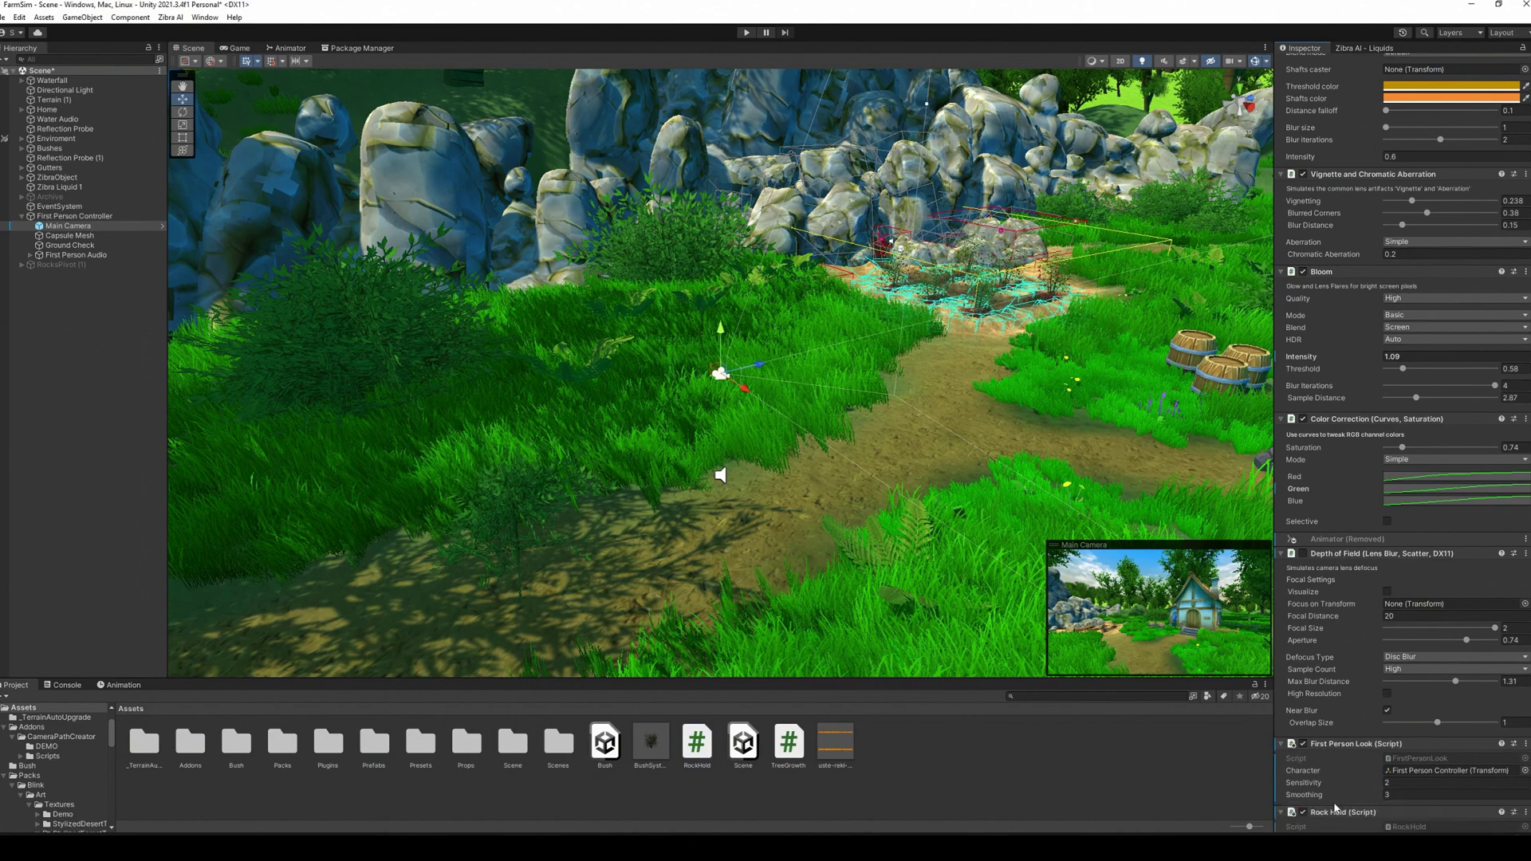
scroll(1337, 807, down, 2)
double_click(1338, 732)
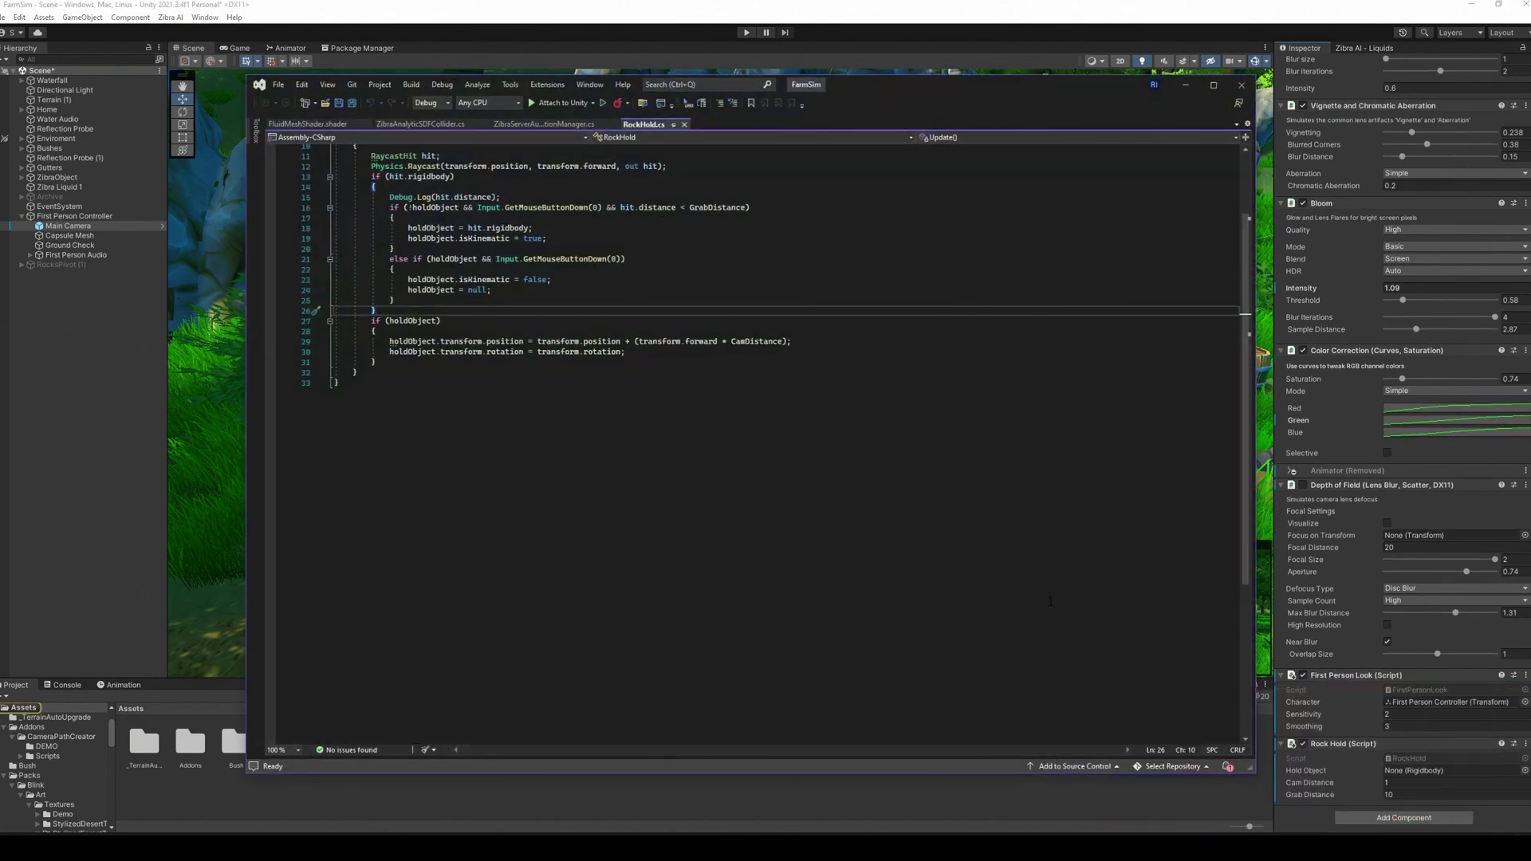
Return from the code editor to Unity and set the Main Camera's Rock Hold Cam Distance to 2
click(1185, 85)
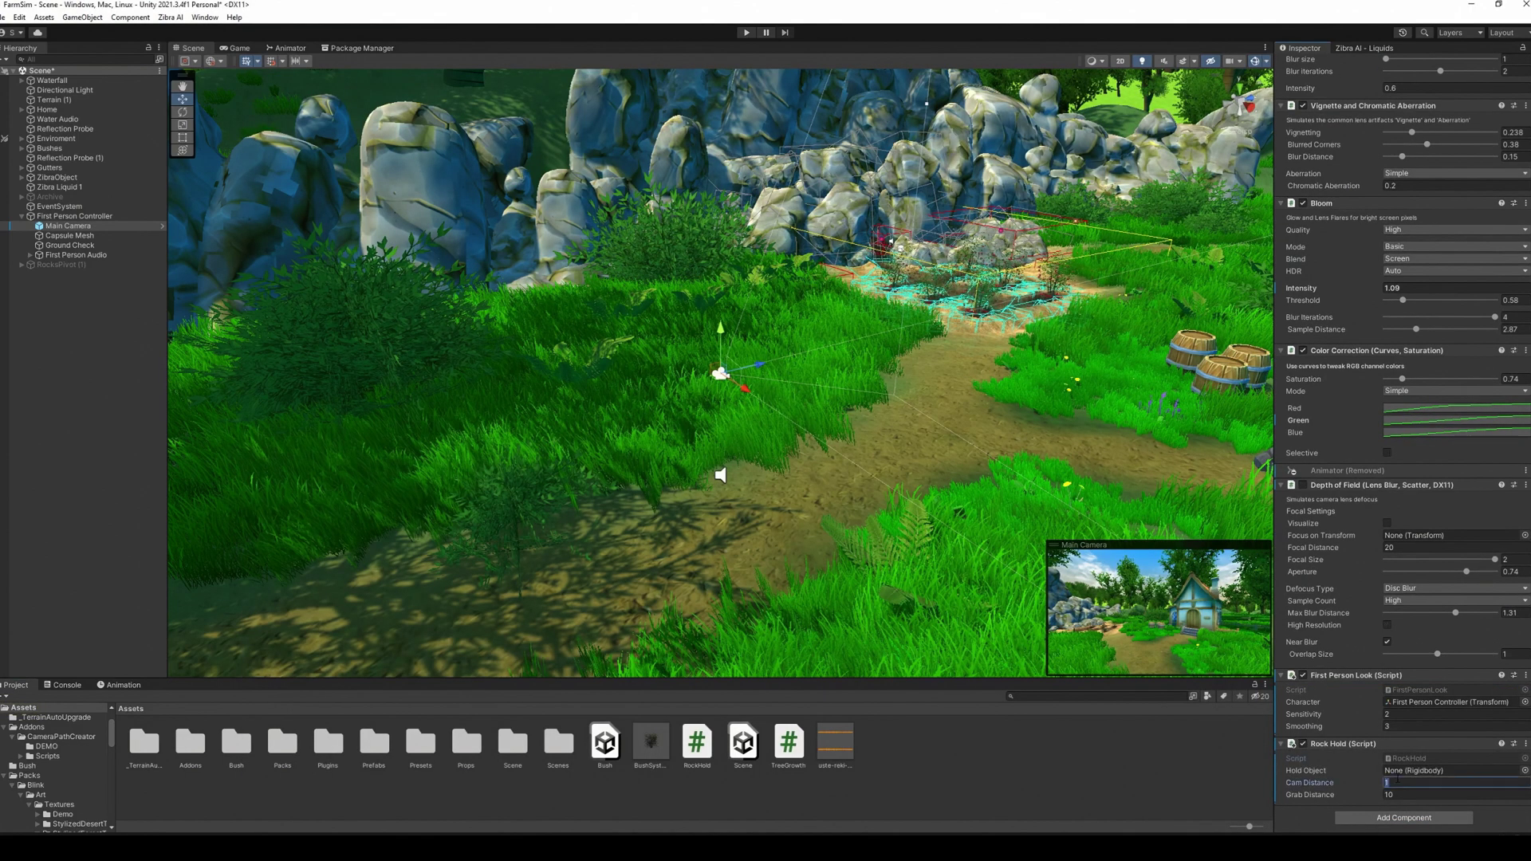
click(1403, 795)
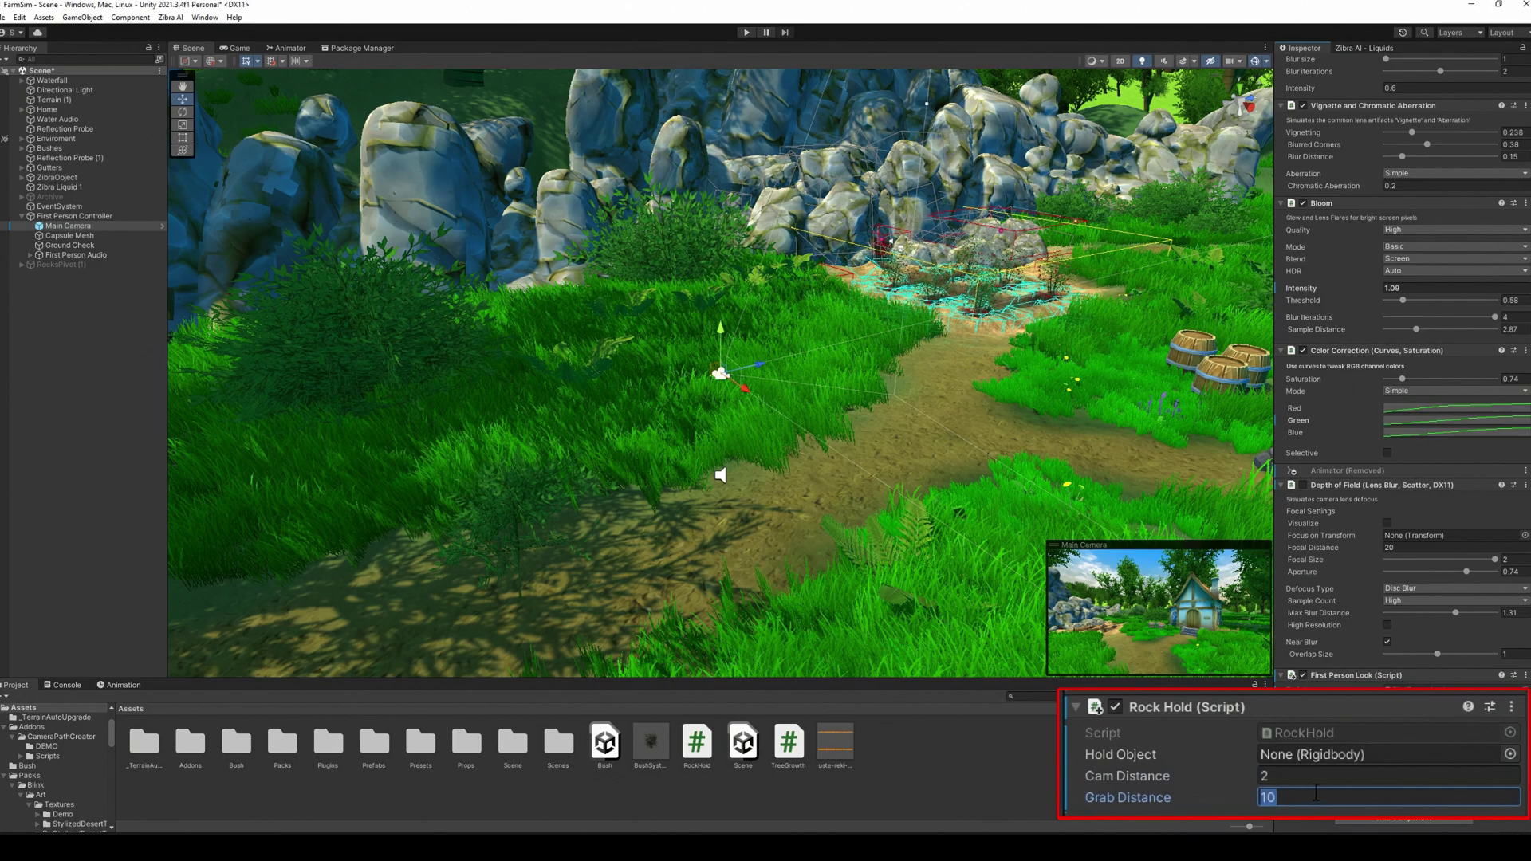
Enable the RocksPivot (1) object and select all twelve of its child rocks, 40Rocks.obj through 40Rocks.obj.011
middle_drag(997, 447, 805, 540)
click(64, 264)
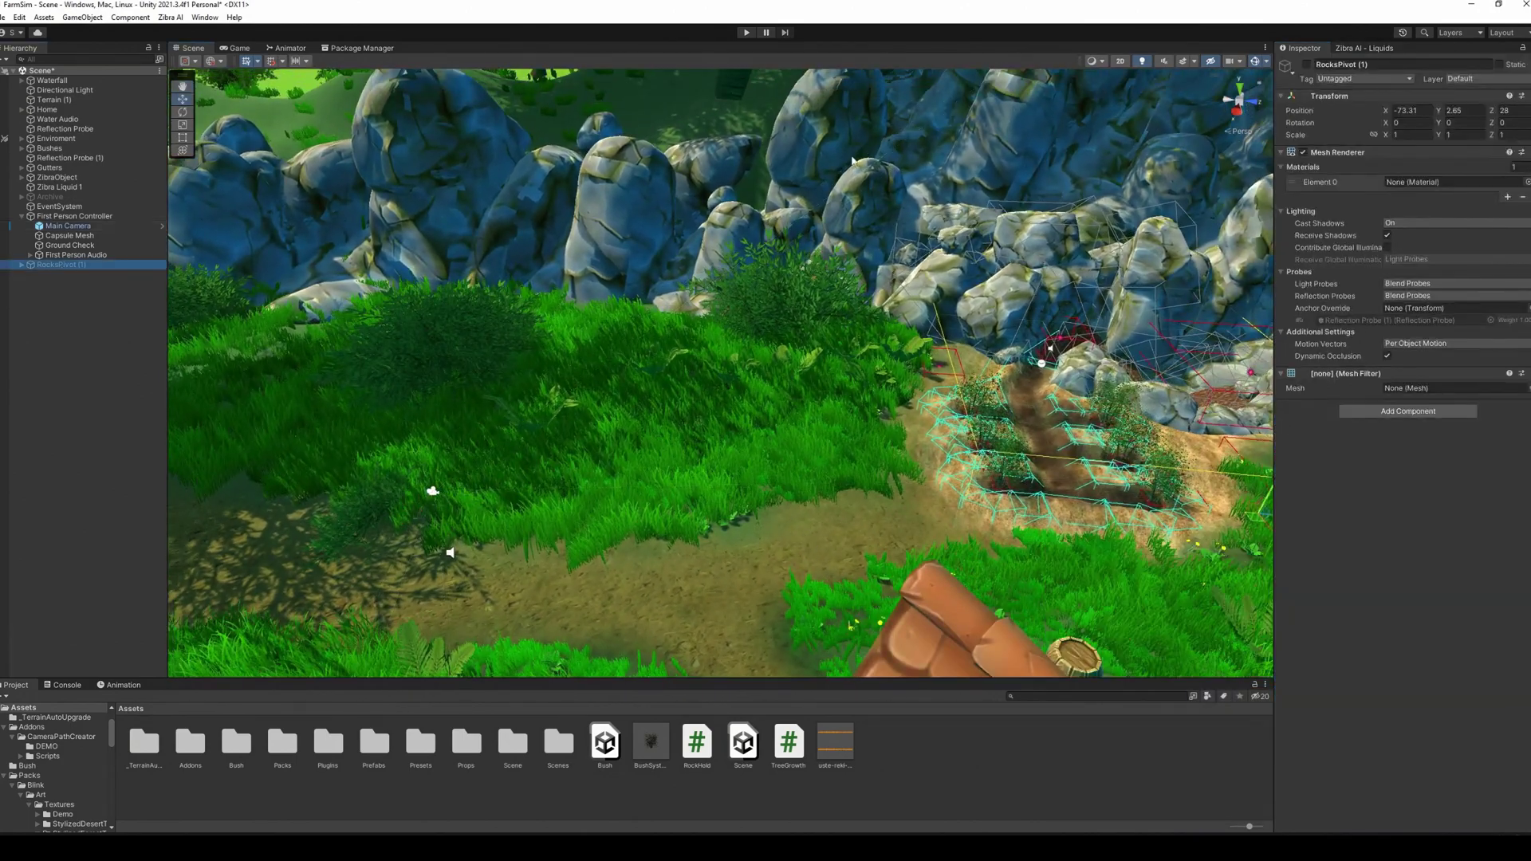
click(21, 264)
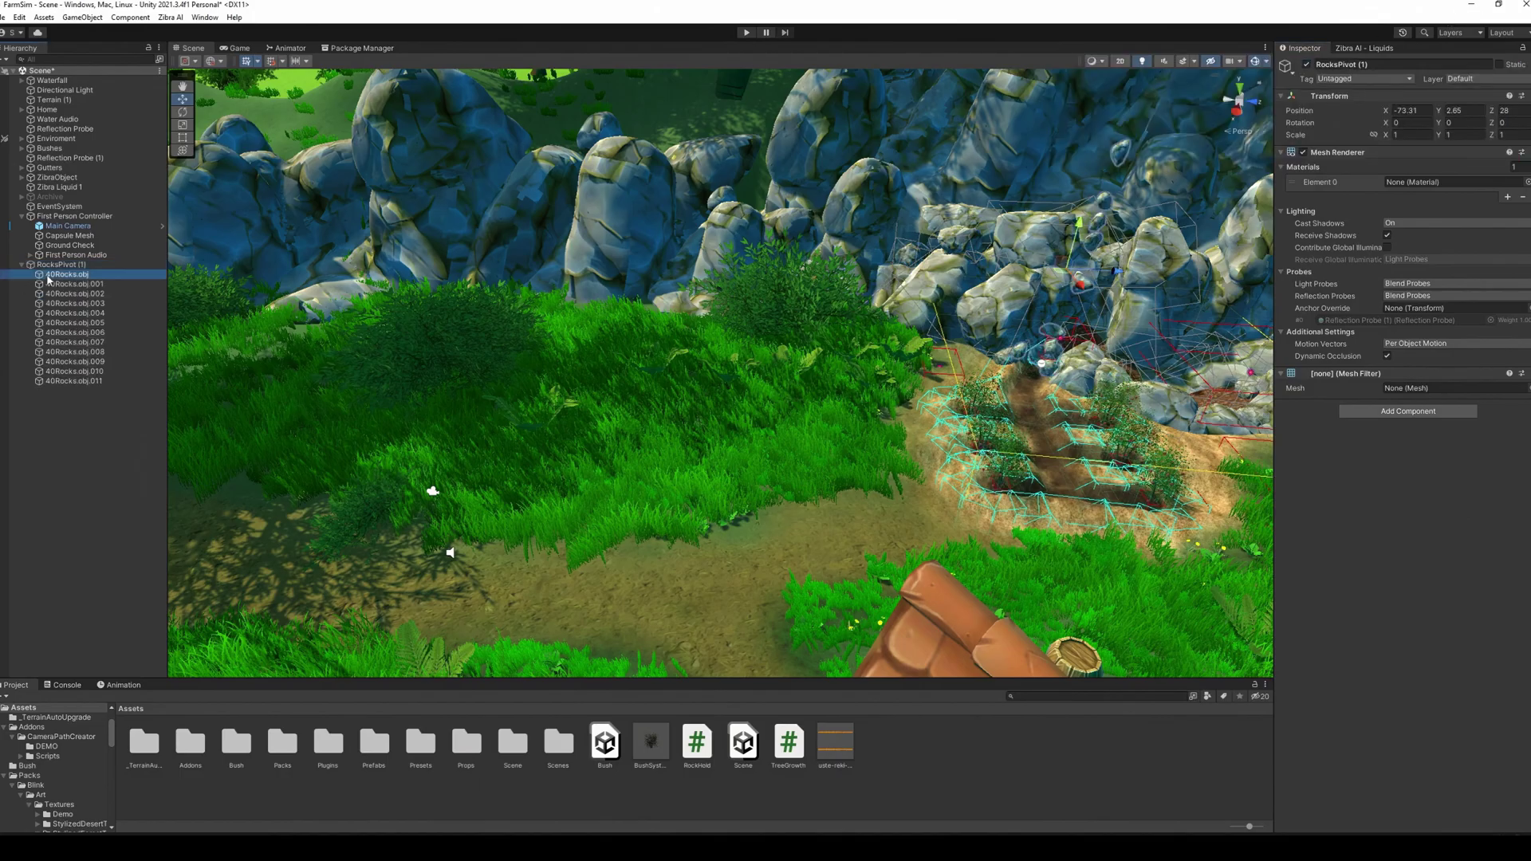
click(71, 273)
shift+click(73, 380)
right_drag(805, 433, 1044, 371)
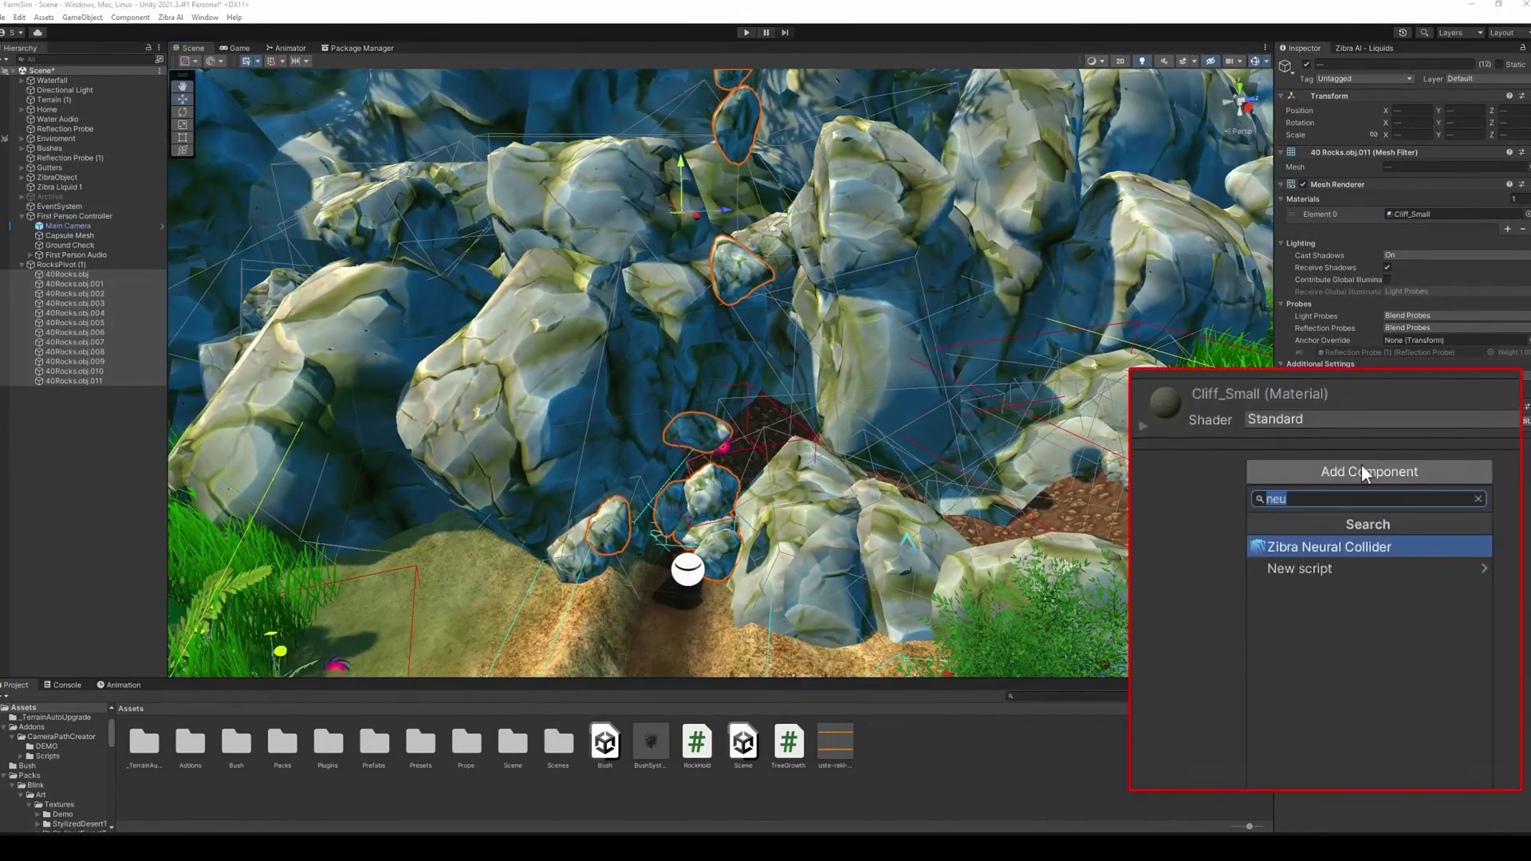
Add a Zibra Neural Collider, a convex Mesh Collider and a Rigidbody to all the selected rocks
click(1329, 471)
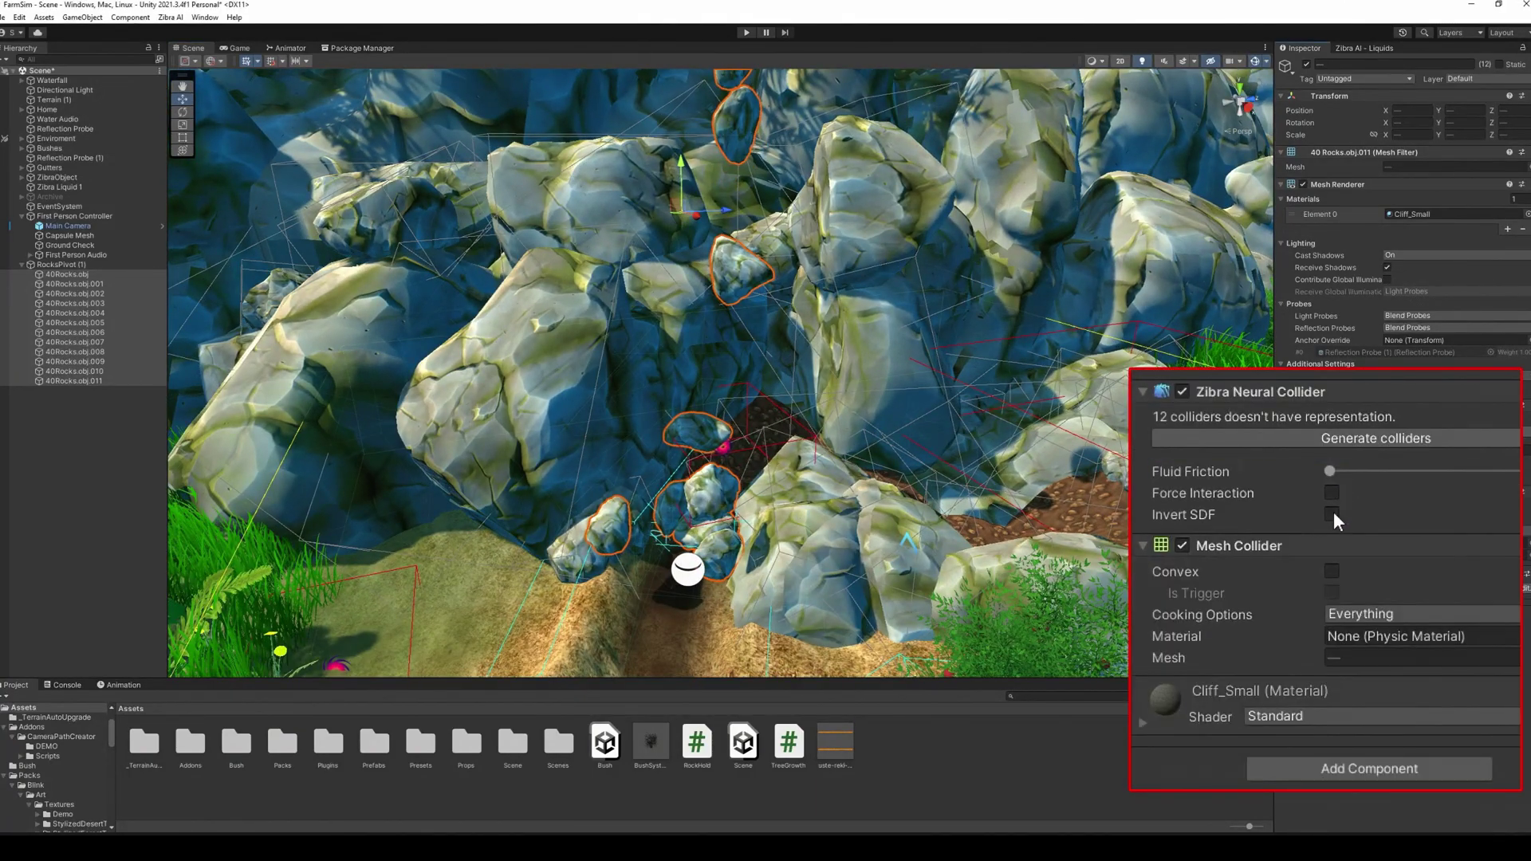
click(1332, 568)
click(1329, 491)
click(1347, 536)
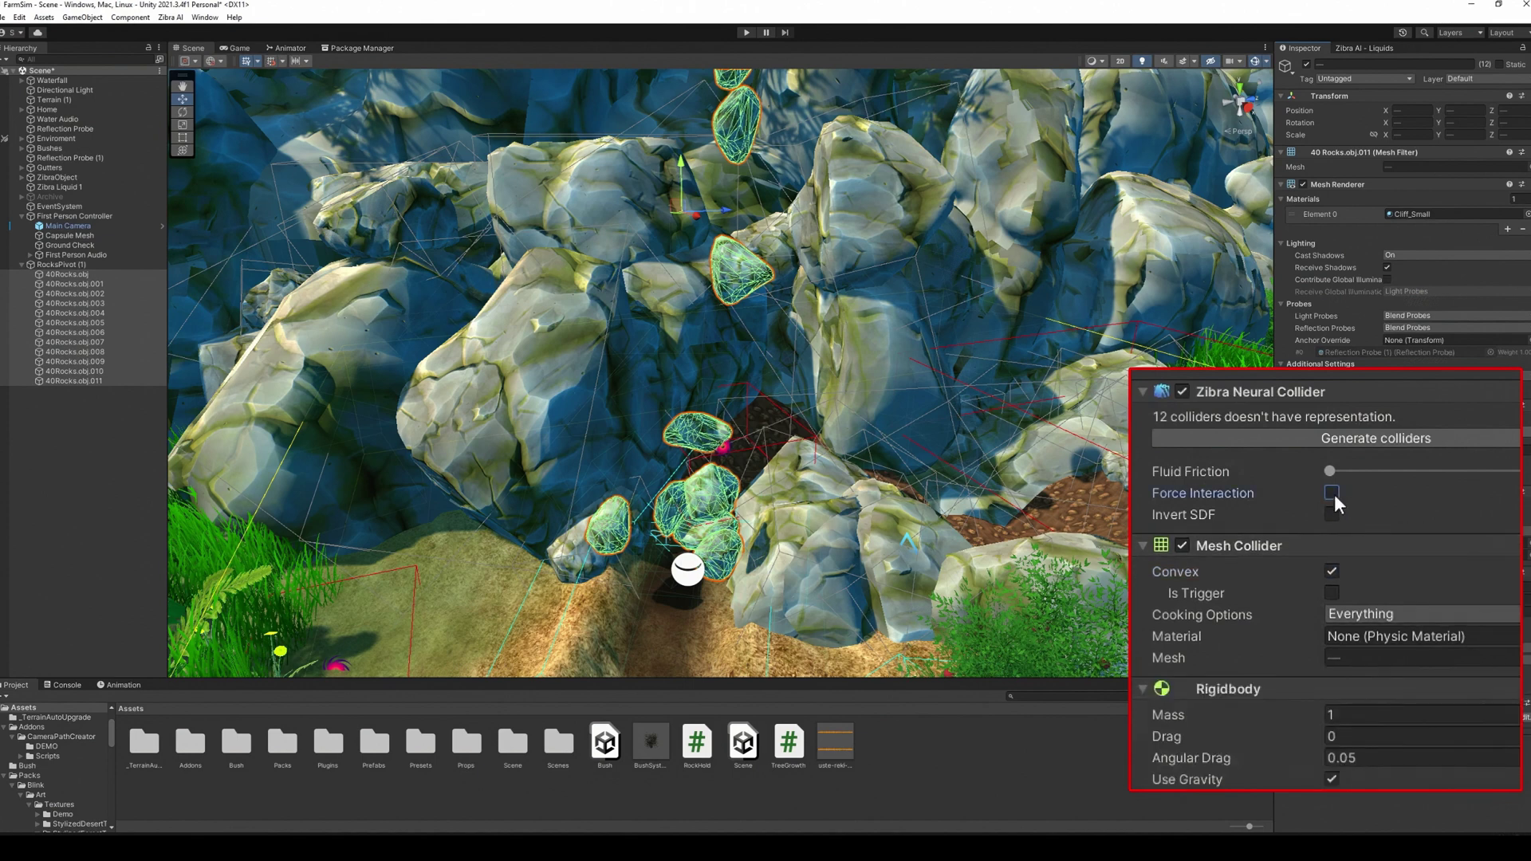
Generate the selected rocks' neural colliders with Force Interaction off and set their Fluid Friction to 0.575
click(1331, 492)
click(1365, 437)
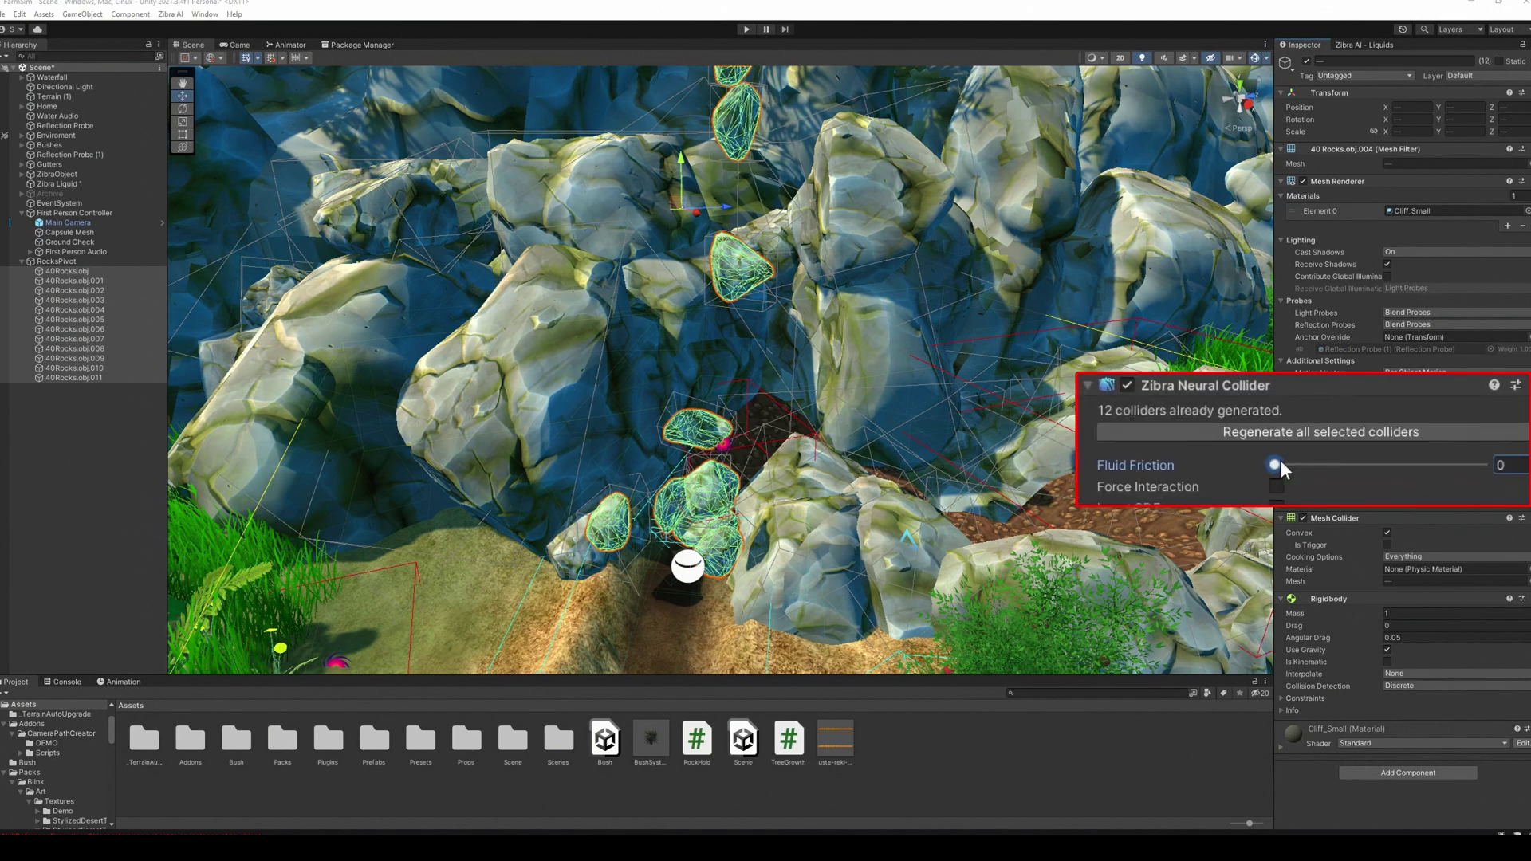
drag(1352, 466, 1394, 458)
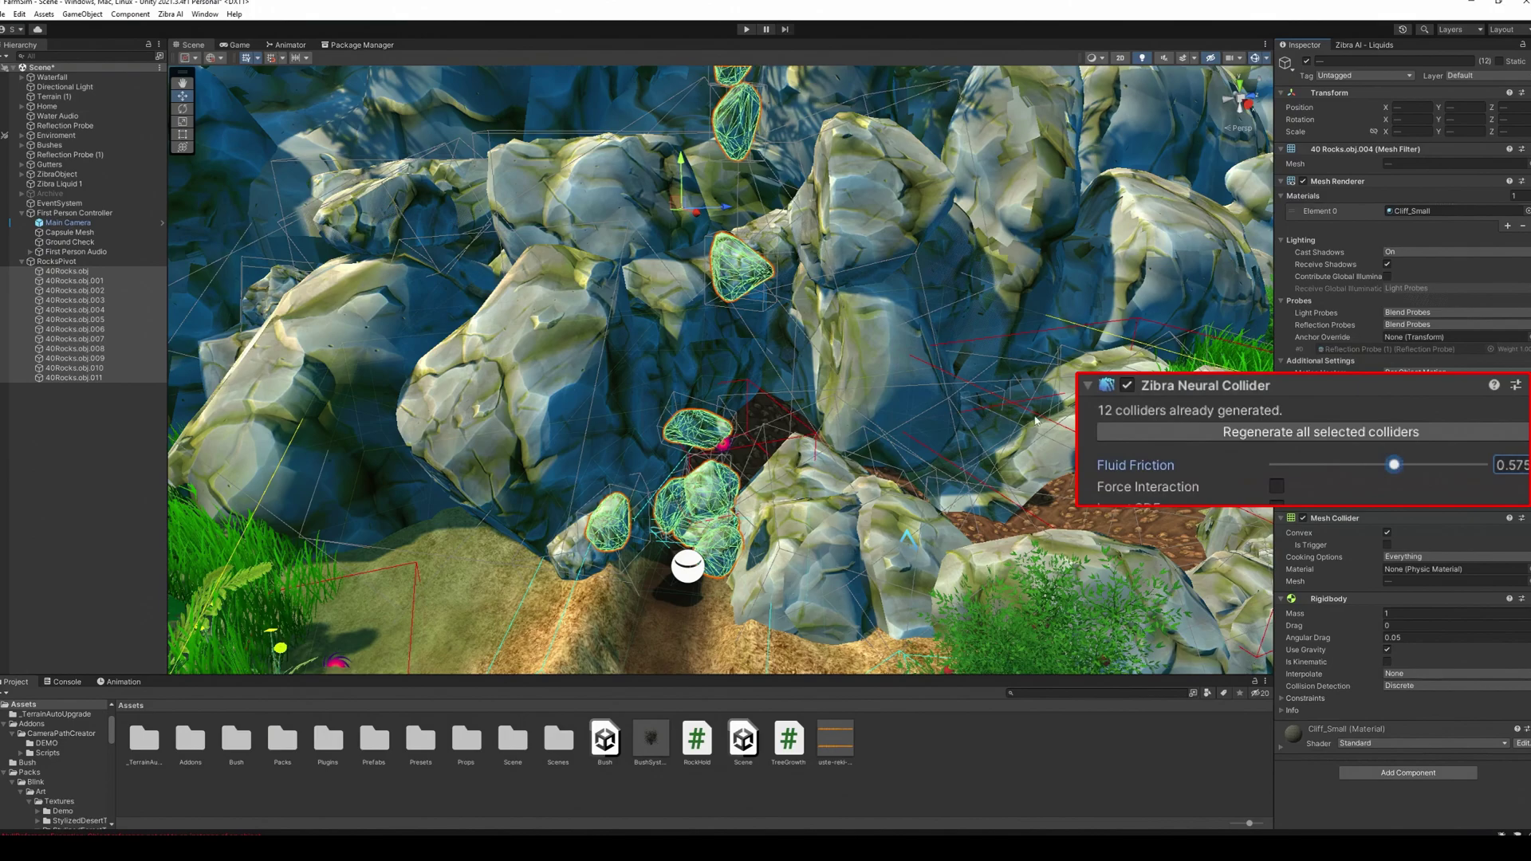
Inspect Zibra Liquid 1's collider list for the rocks' neural colliders and clear the selection
right_drag(956, 411, 805, 404)
alt+drag(805, 404, 927, 401)
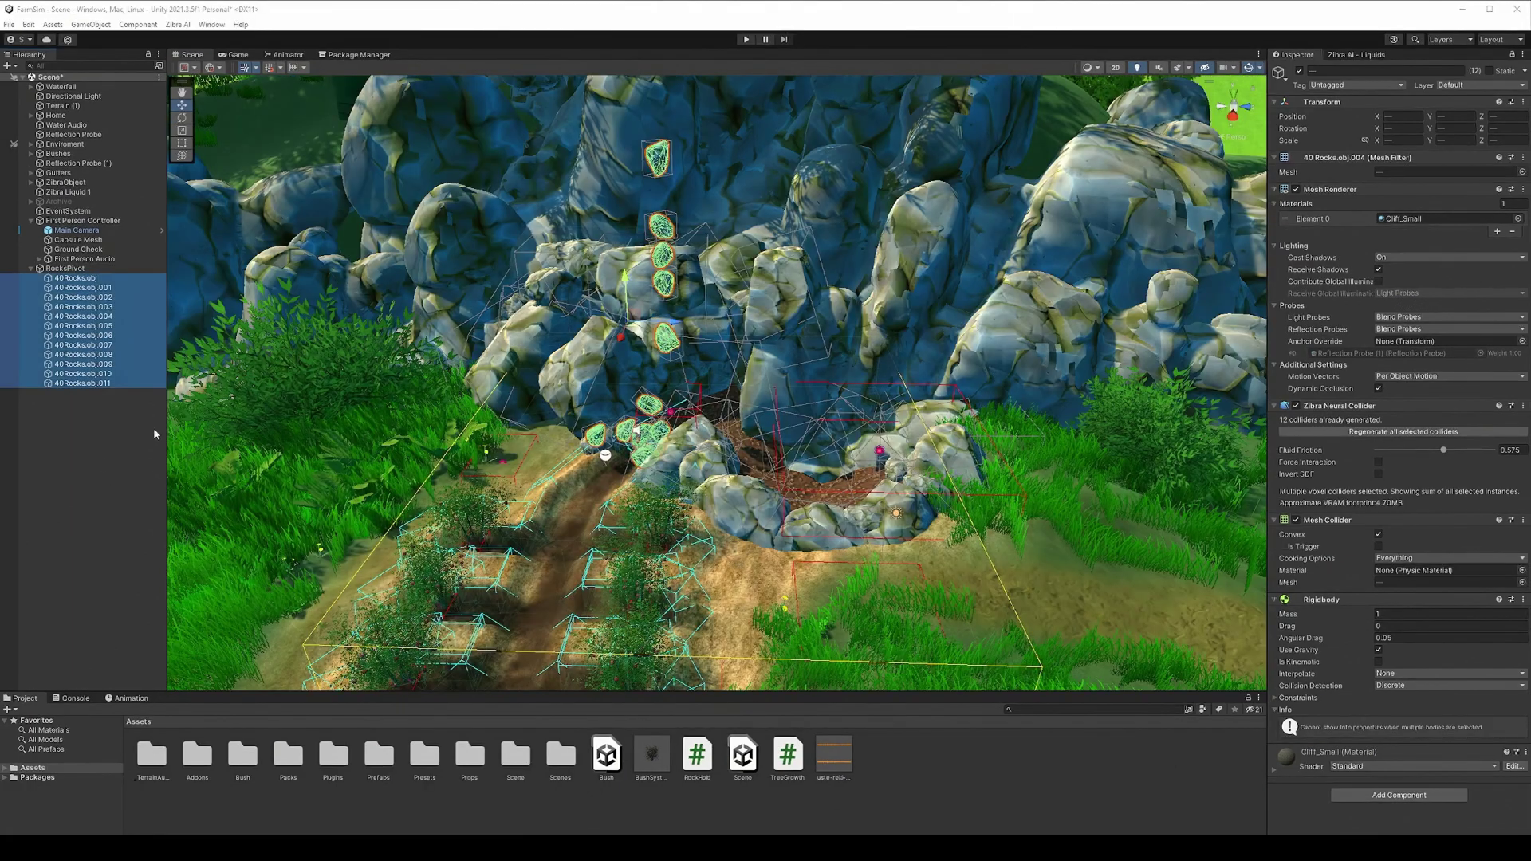
click(78, 194)
scroll(1405, 498, down, 10)
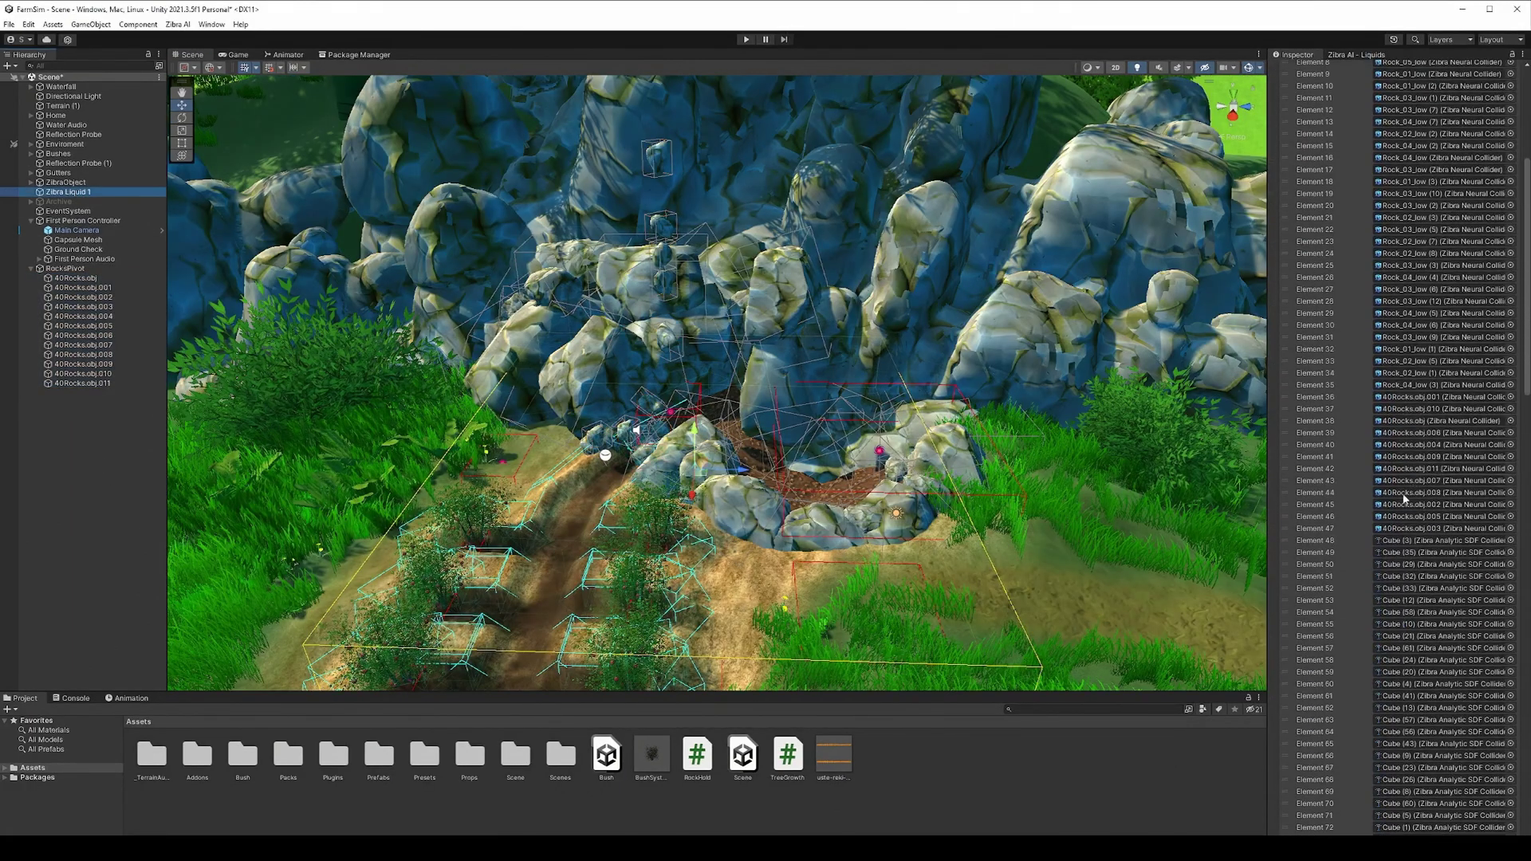
click(445, 255)
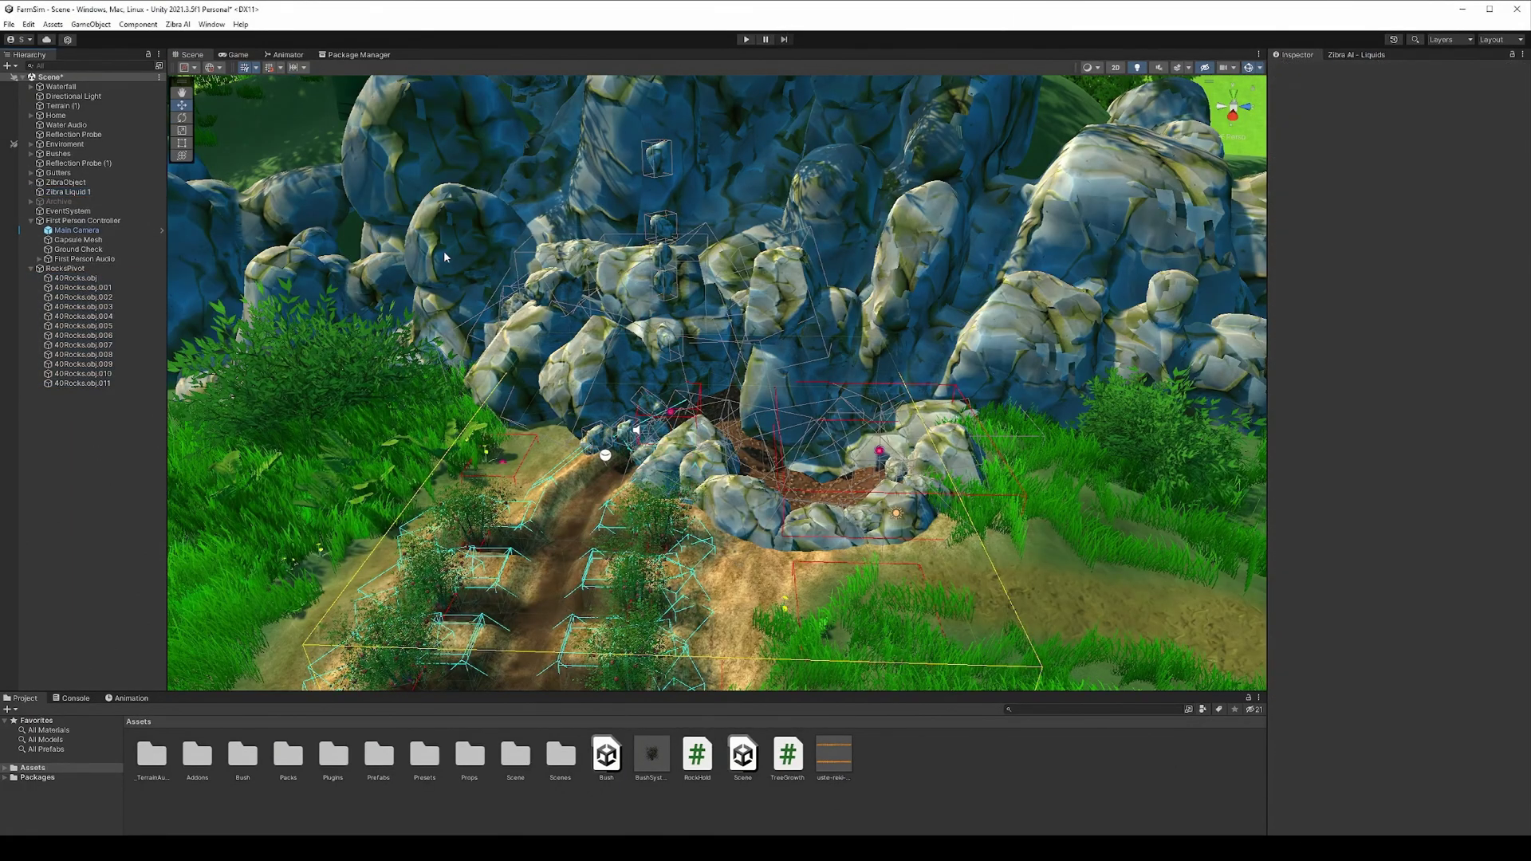
Run the scene and walk the first-person controller up to the rocks blocking the water channel
click(748, 39)
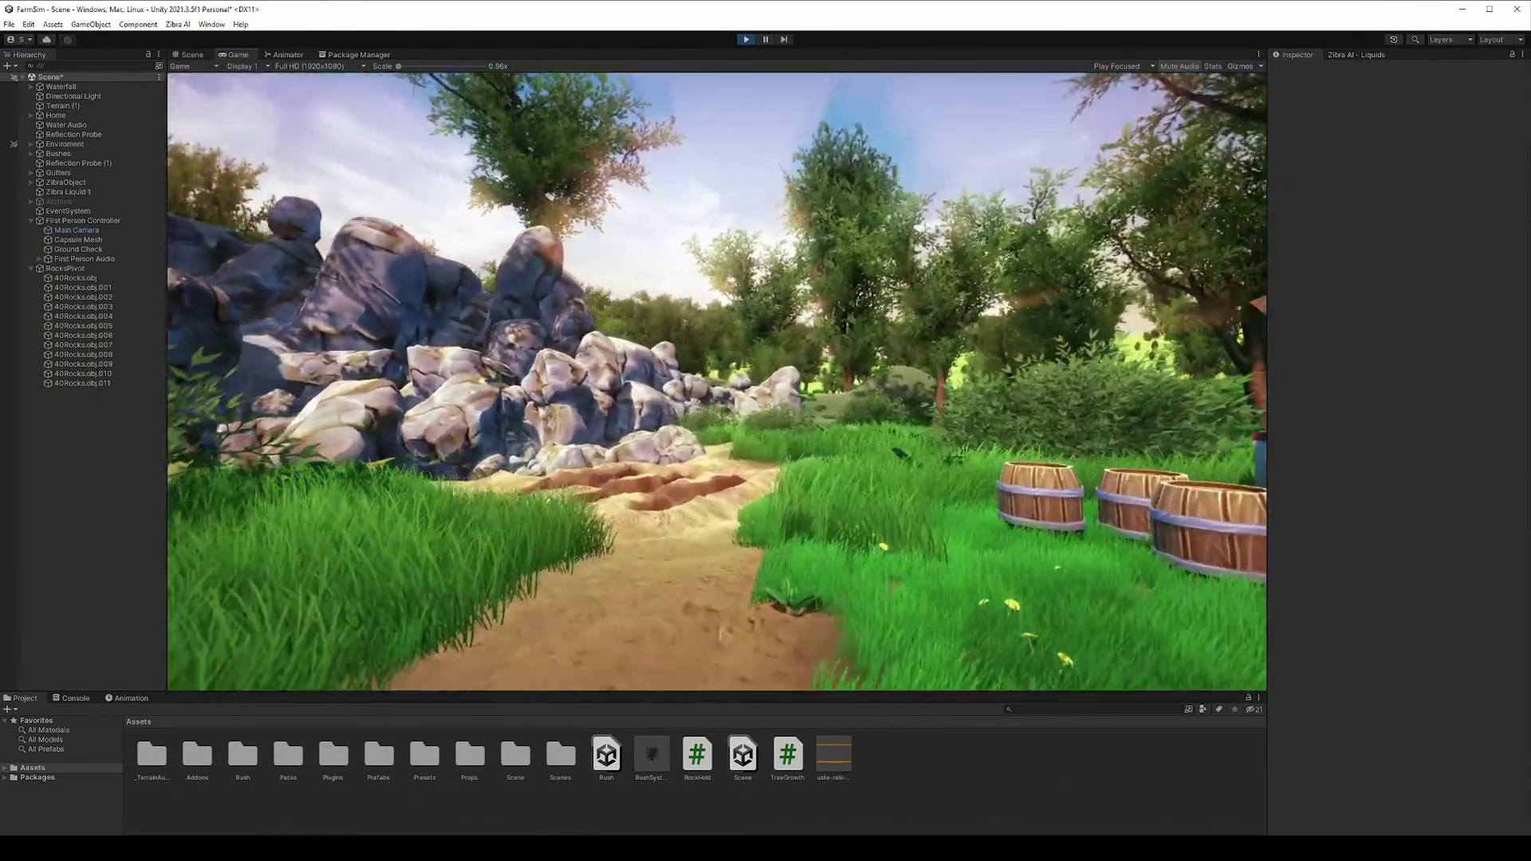
key(w)
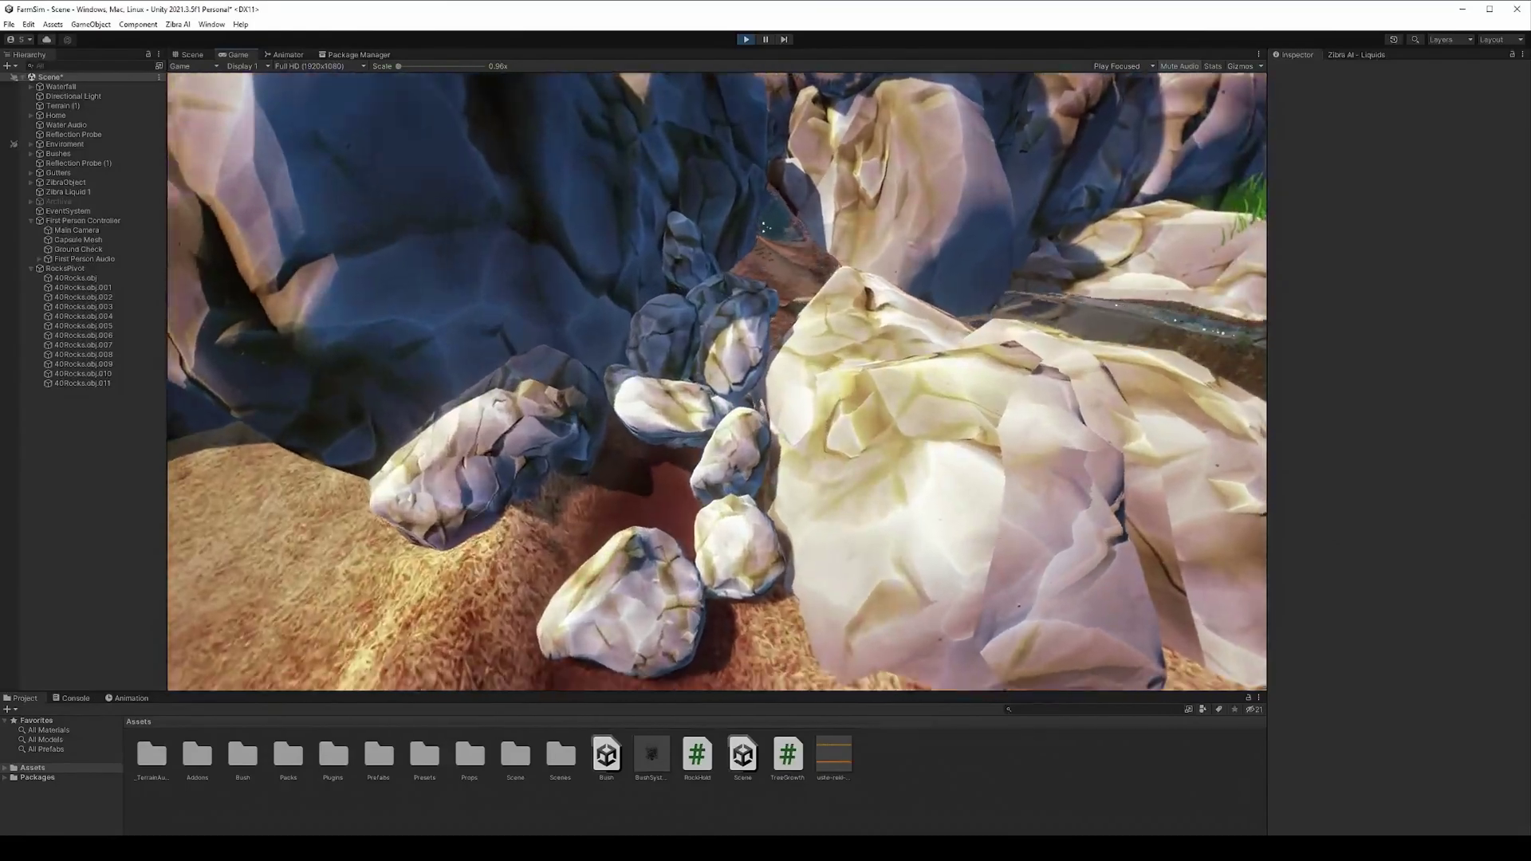